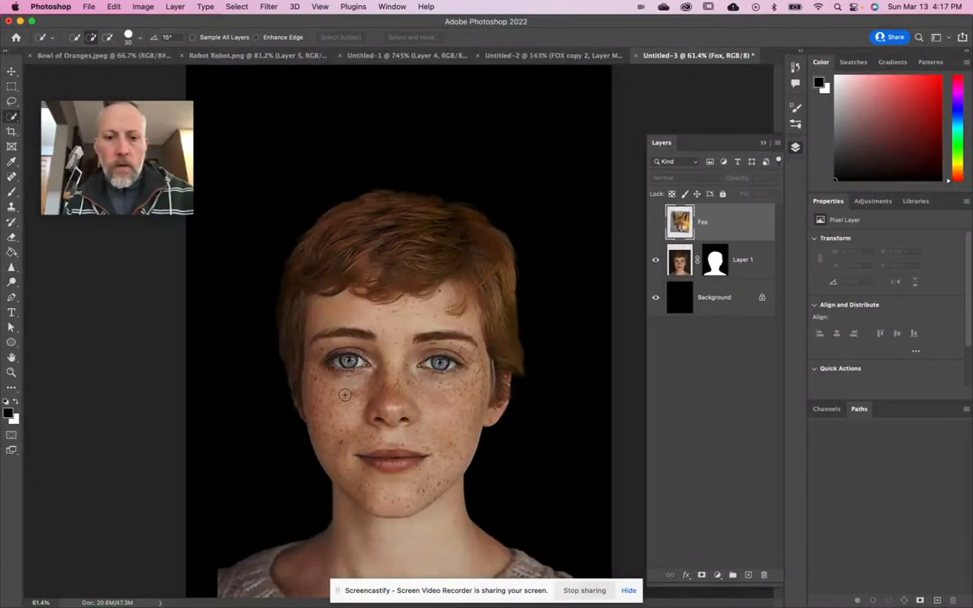
{"action": "left_click", "coordinate": [344, 395]}
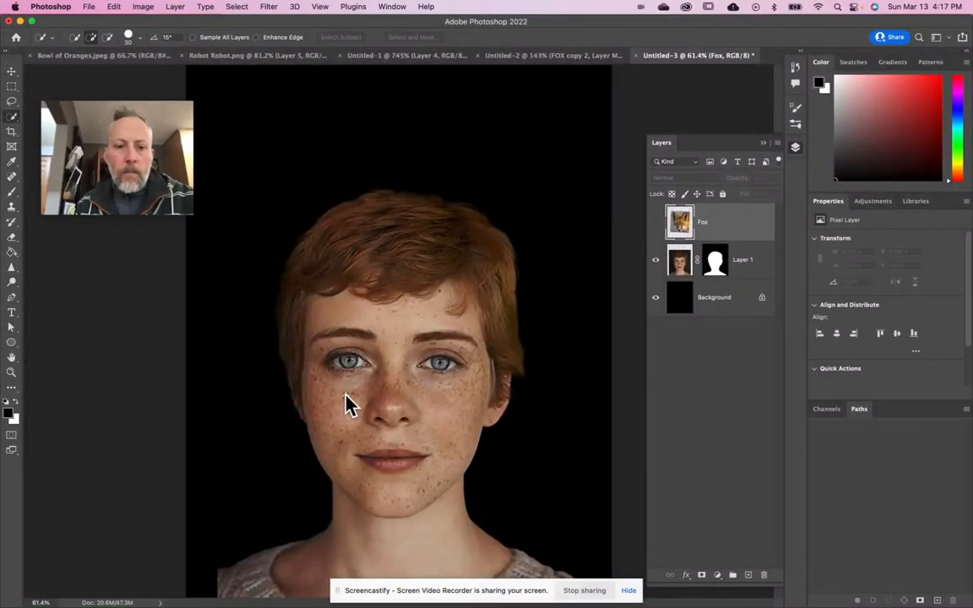
{"action": "key", "text": "super+d"}
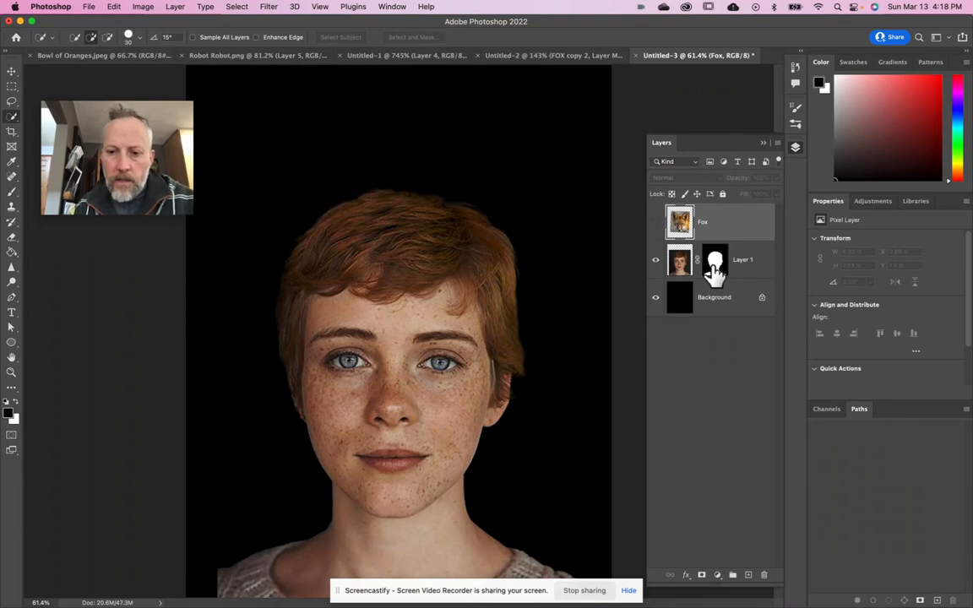
- Lasso the portrait's eye on the image's left side in Layer 1 and delete it, checking the hole with the Background temporarily hidden
{"action": "left_click", "coordinate": [678, 269]}
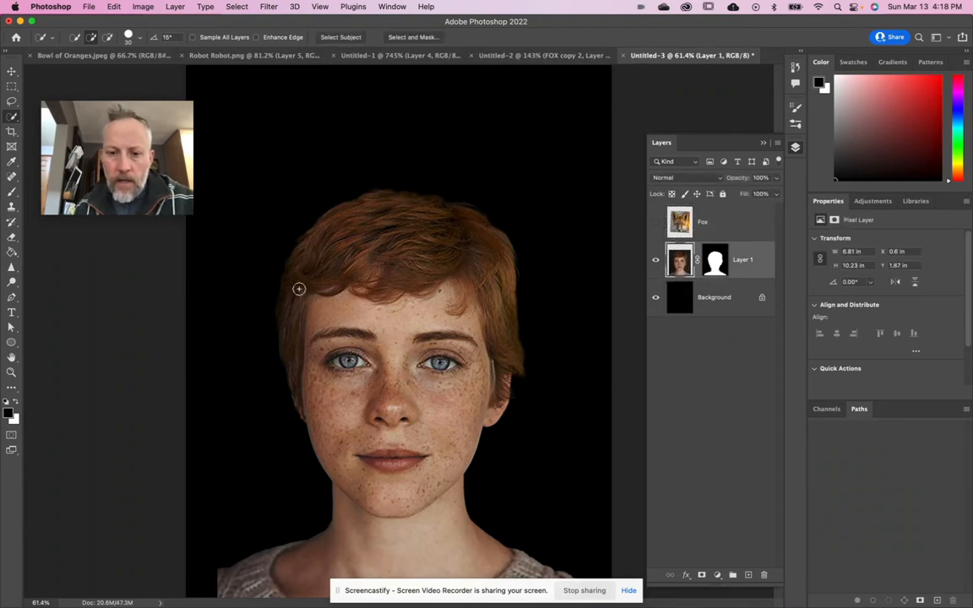
{"action": "left_click", "coordinate": [11, 101]}
{"action": "mouse_move", "coordinate": [369, 348]}
{"action": "left_mouse_down"}
{"action": "mouse_move", "coordinate": [319, 347]}
{"action": "mouse_move", "coordinate": [323, 380]}
{"action": "mouse_move", "coordinate": [376, 377]}
{"action": "mouse_move", "coordinate": [387, 352]}
{"action": "mouse_move", "coordinate": [363, 343]}
{"action": "left_mouse_up"}
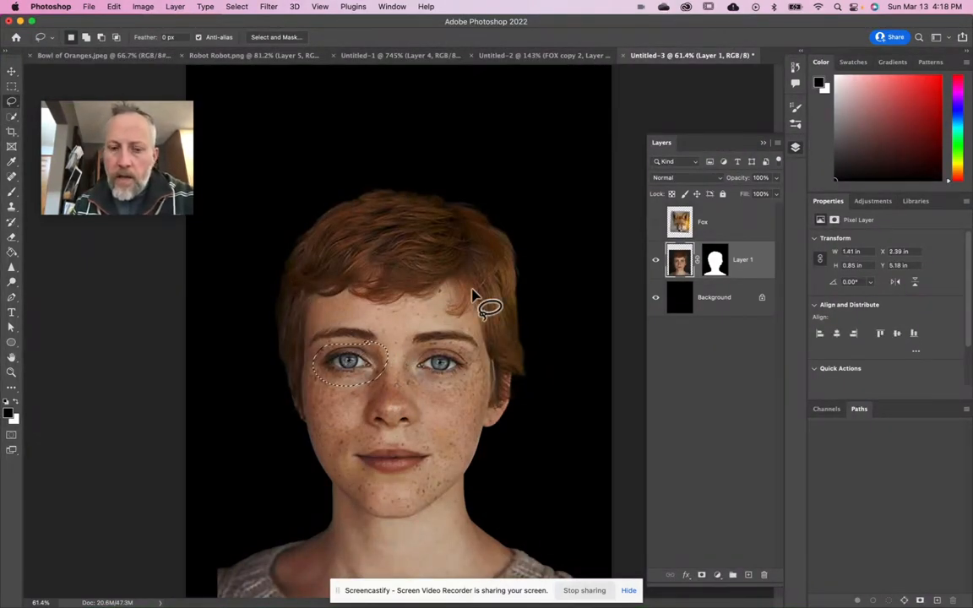
{"action": "key", "text": "Delete"}
{"action": "key", "text": "super+d"}
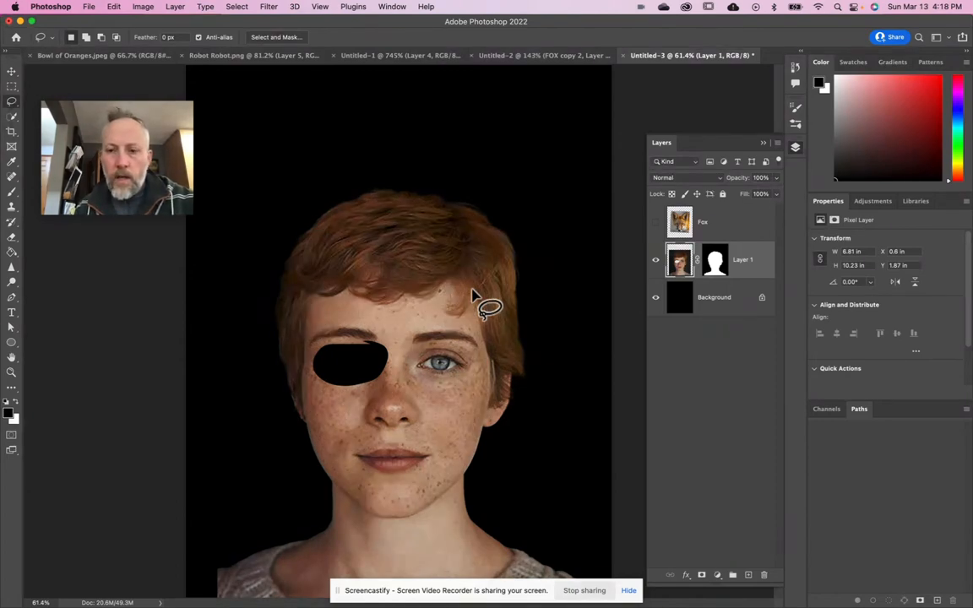
{"action": "left_click", "coordinate": [656, 297]}
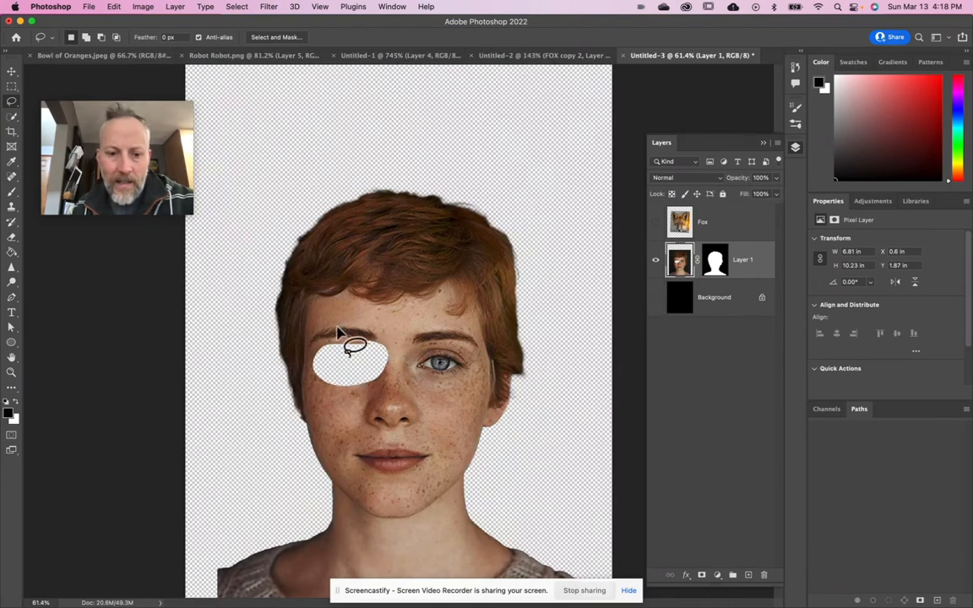
{"action": "left_click", "coordinate": [656, 299]}
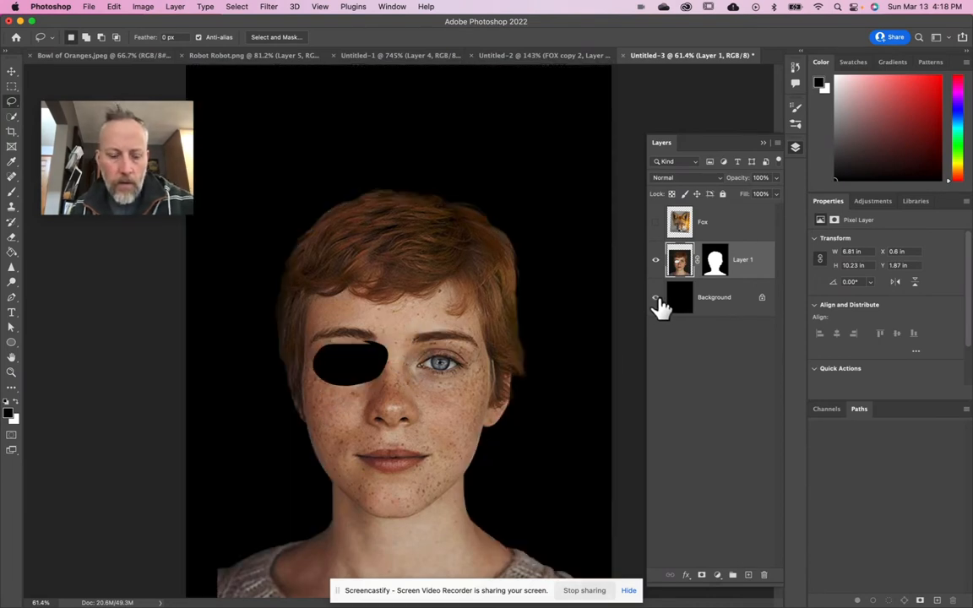
- Undo the eye deletion on Layer 1 and clear the lasso selection
{"action": "key", "text": "super+z"}
{"action": "key", "text": "super+z"}
{"action": "key", "text": "super+z"}
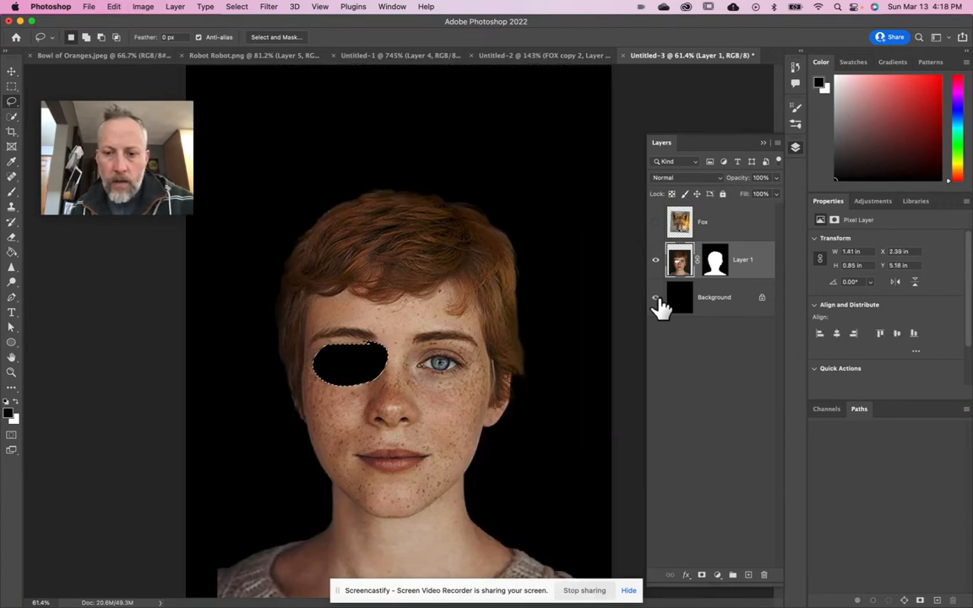
{"action": "key", "text": "super+z"}
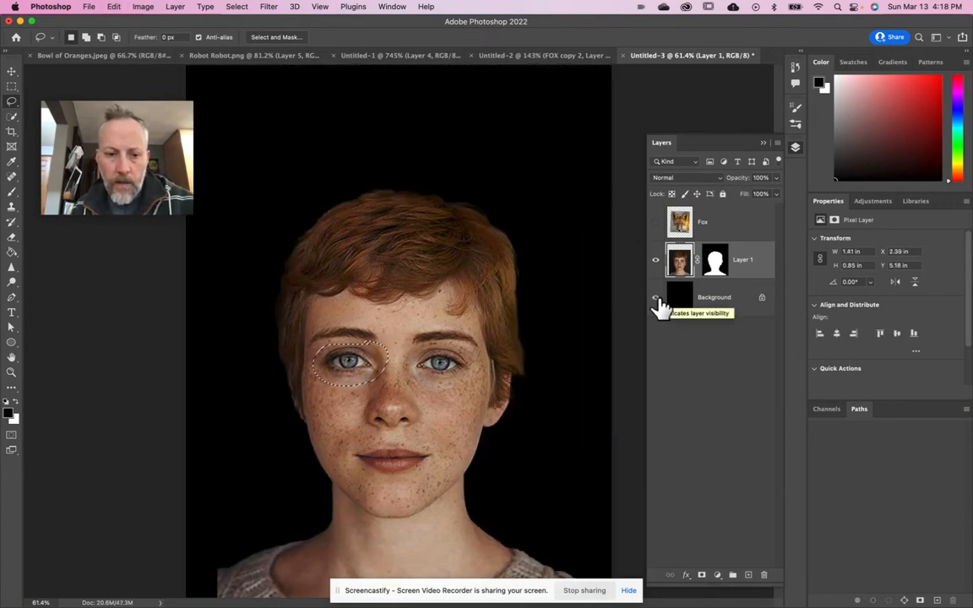
{"action": "key", "text": "super+d"}
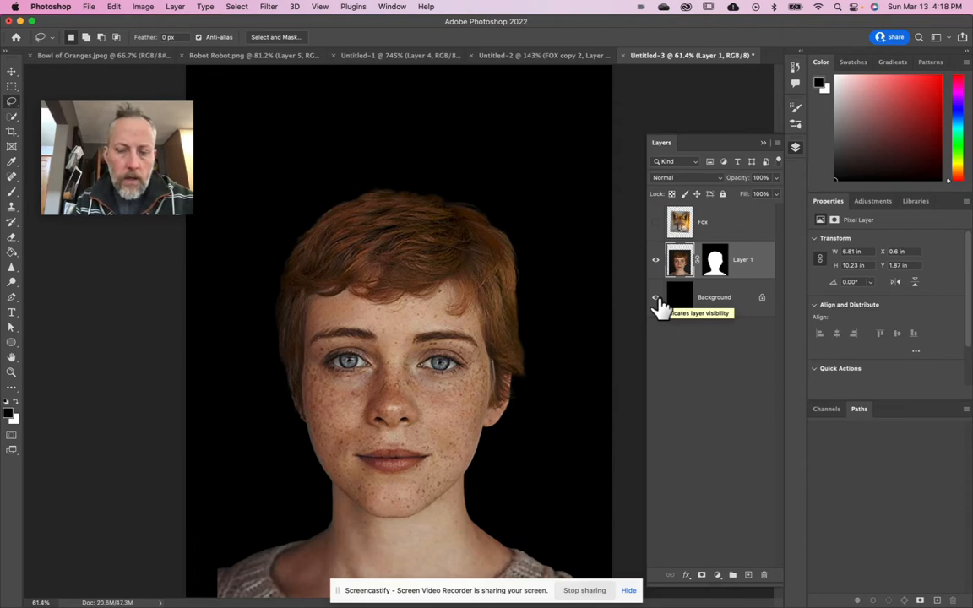
- Target Layer 1's mask with the Brush tool active, and temporarily disable the mask to compare the portrait with and without it
{"action": "left_click", "coordinate": [715, 262]}
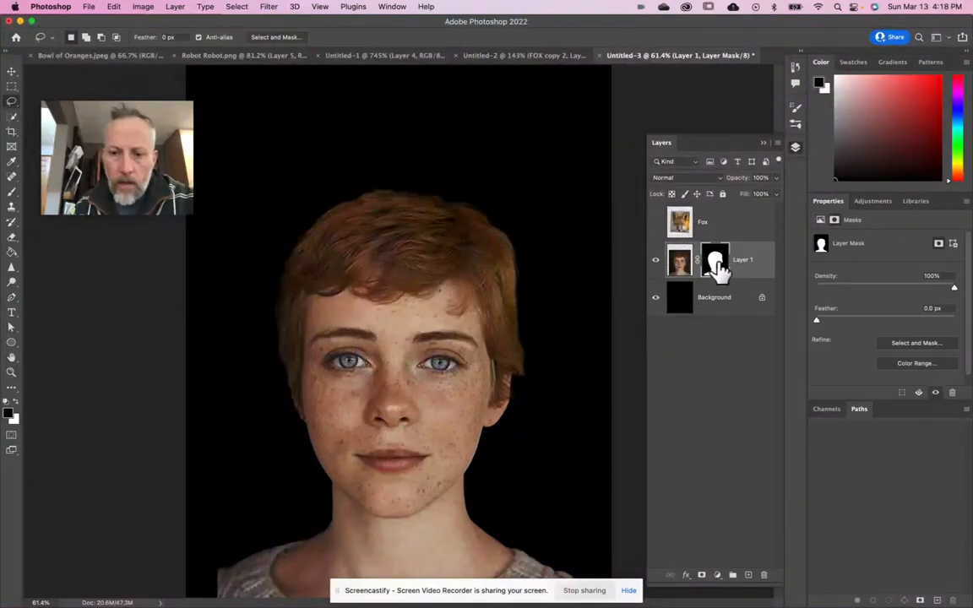
{"action": "left_click", "coordinate": [12, 192]}
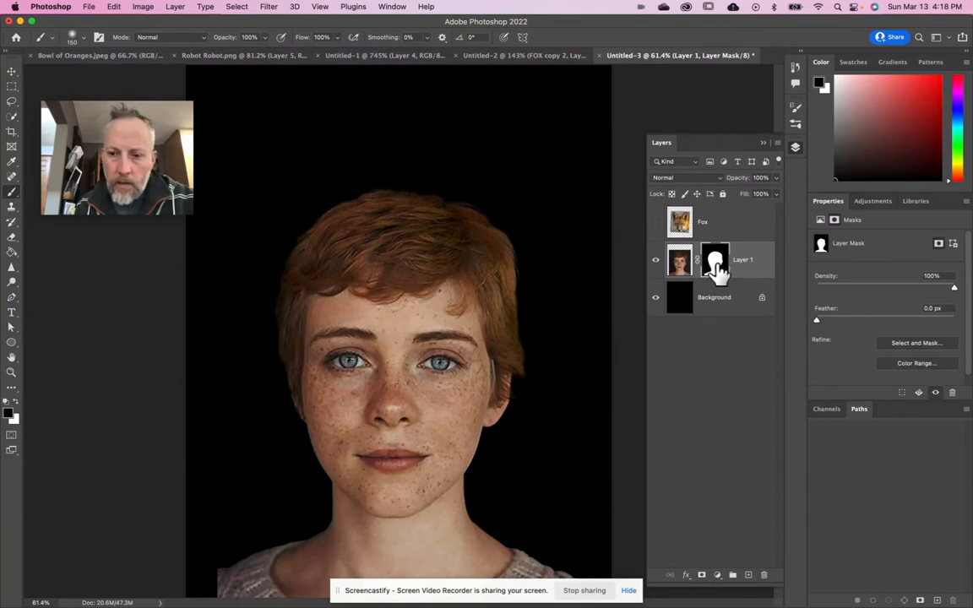
{"action": "right_click", "coordinate": [715, 269]}
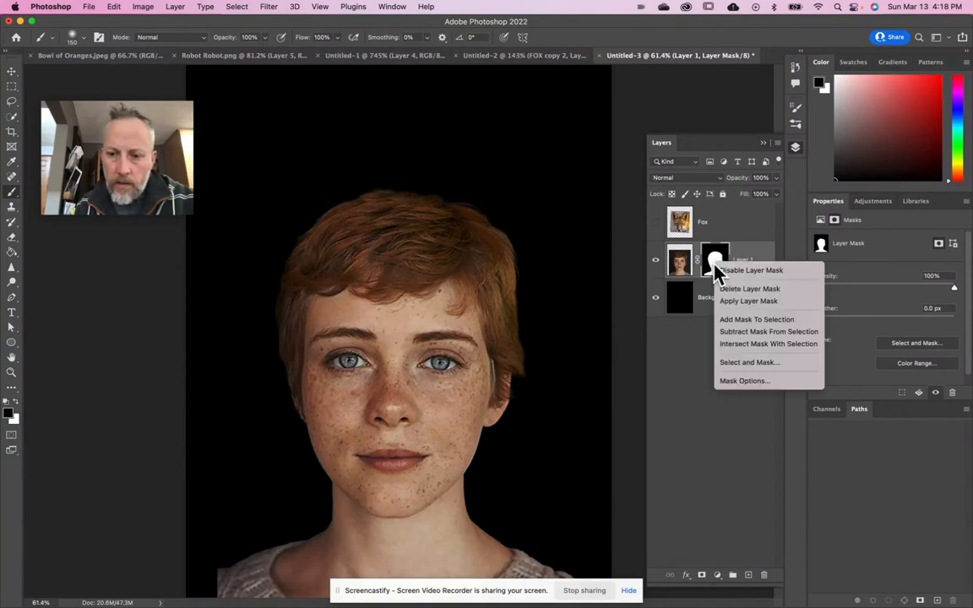
{"action": "left_click", "coordinate": [739, 271]}
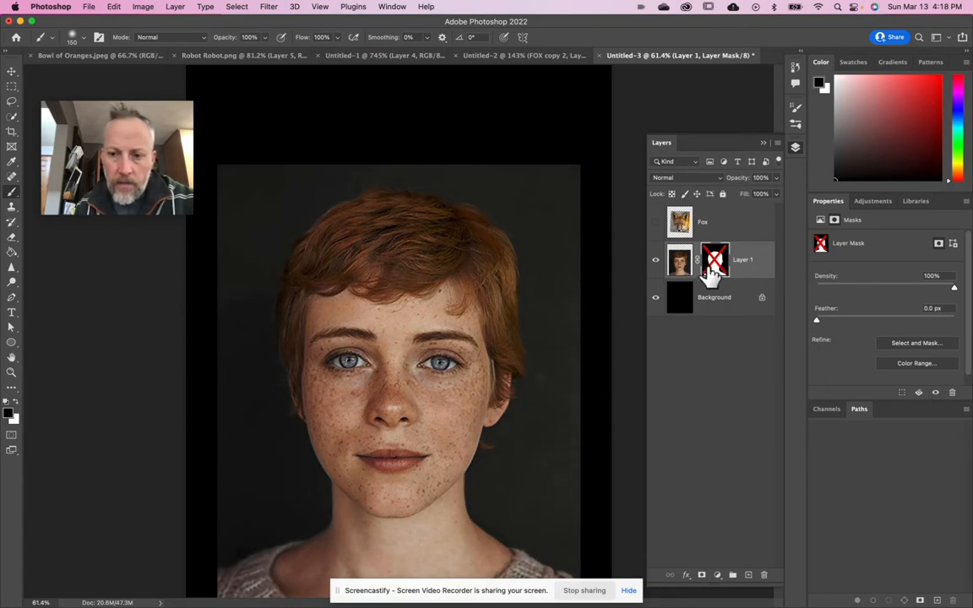
{"action": "right_click", "coordinate": [716, 260]}
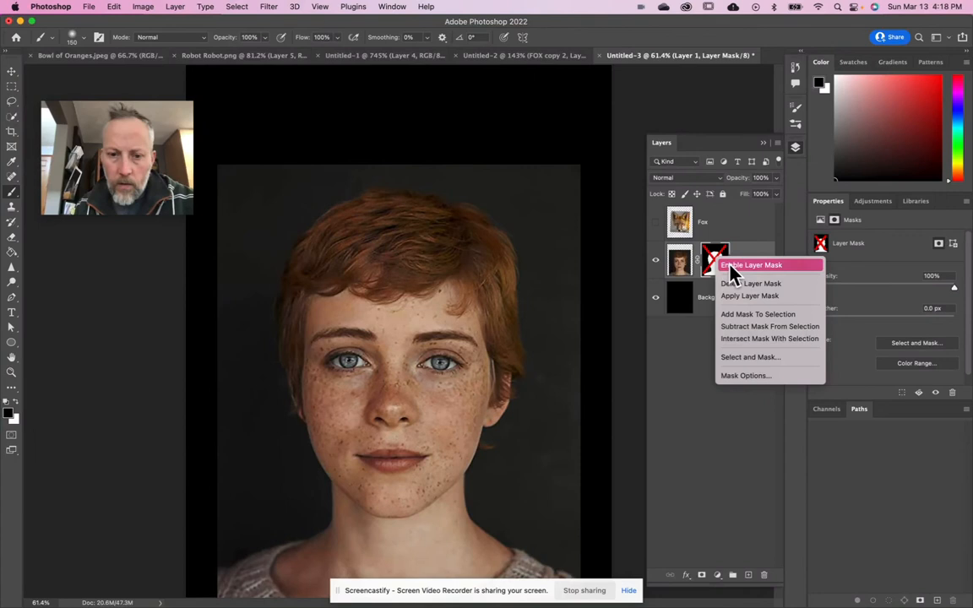
{"action": "left_click", "coordinate": [732, 267]}
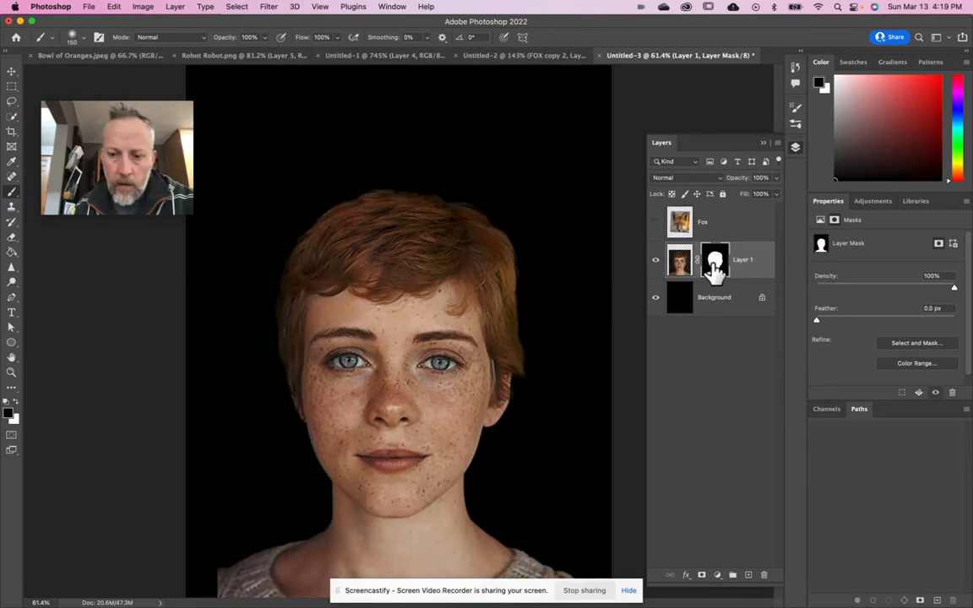
- Paint black on Layer 1's mask over one eye with a soft 150 px brush, and paint white to restore it
{"action": "mouse_move", "coordinate": [342, 358]}
{"action": "left_mouse_down"}
{"action": "mouse_move", "coordinate": [314, 331]}
{"action": "mouse_move", "coordinate": [337, 351]}
{"action": "mouse_move", "coordinate": [391, 349]}
{"action": "left_mouse_up"}
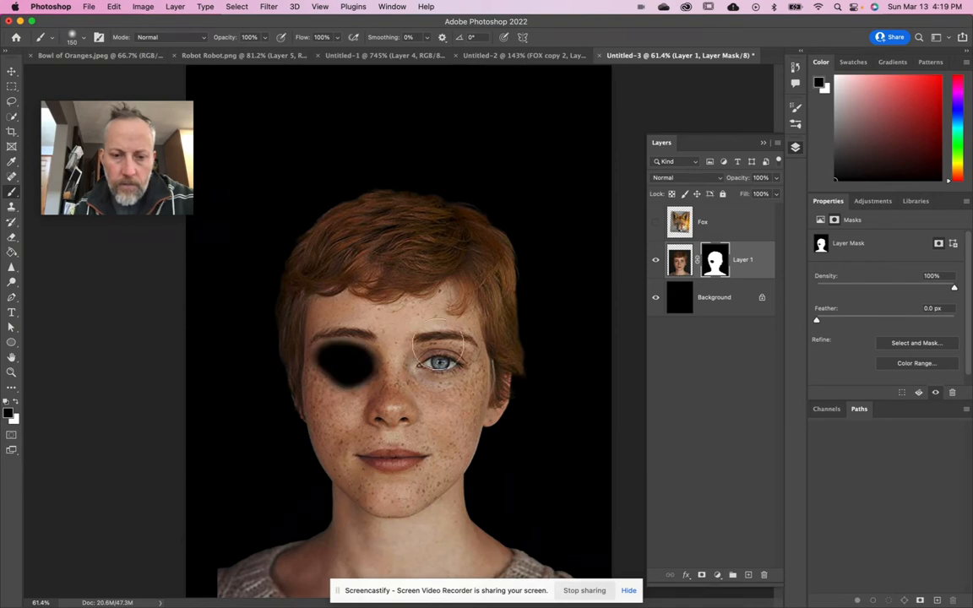
{"action": "key", "text": "x"}
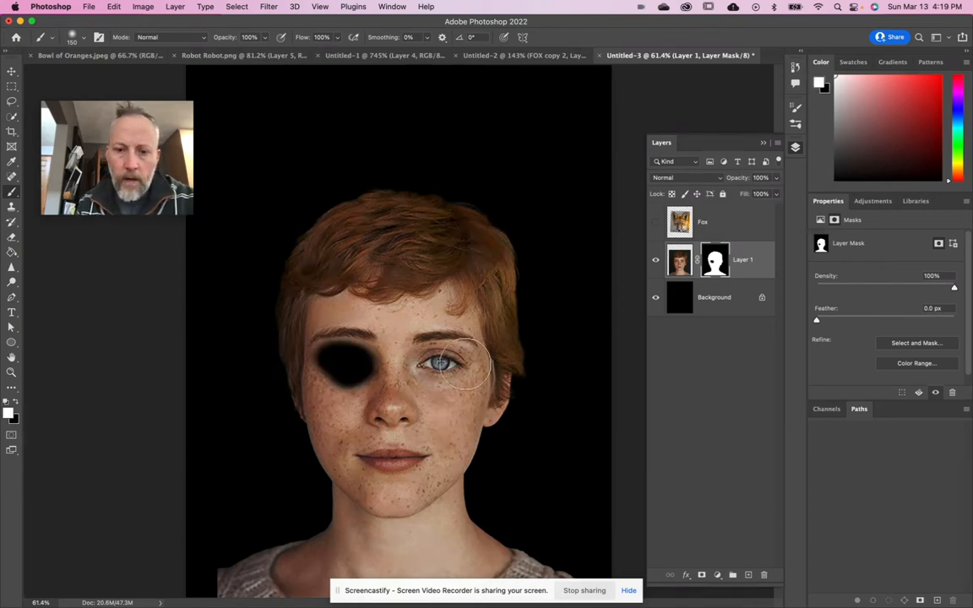
{"action": "mouse_move", "coordinate": [347, 347]}
{"action": "left_mouse_down"}
{"action": "mouse_move", "coordinate": [334, 377]}
{"action": "mouse_move", "coordinate": [330, 352]}
{"action": "mouse_move", "coordinate": [324, 362]}
{"action": "mouse_move", "coordinate": [366, 358]}
{"action": "mouse_move", "coordinate": [344, 384]}
{"action": "left_mouse_up"}
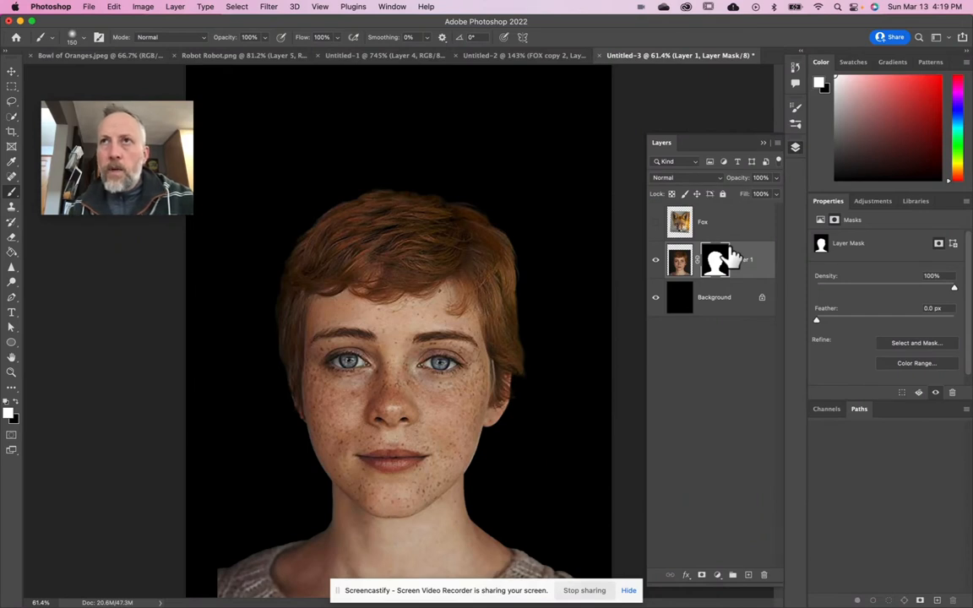
- Toggle the visibility of the Background and Fox layers to examine the masked portrait's cutout and the fox's alignment over the face
{"action": "left_click", "coordinate": [655, 298]}
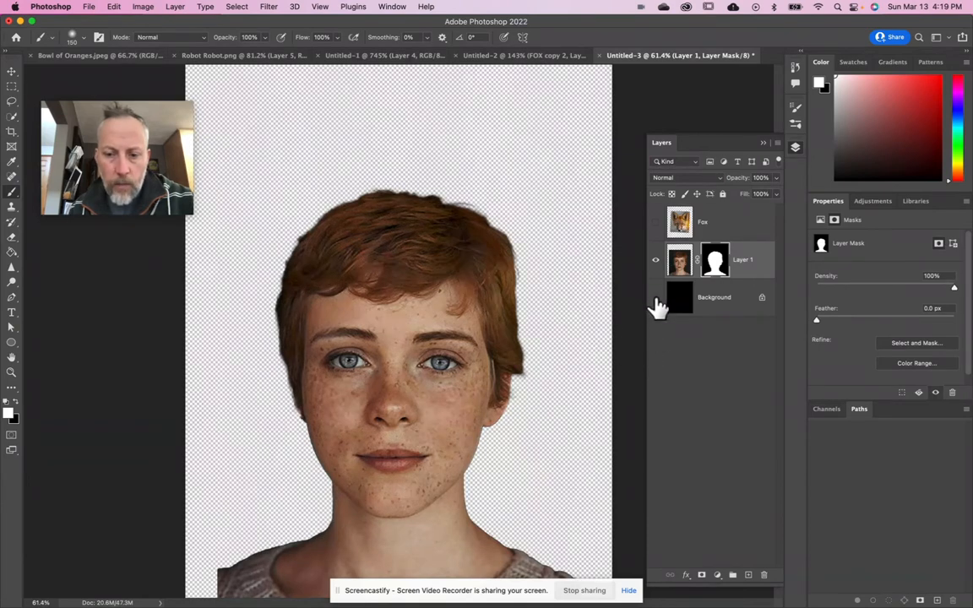
{"action": "left_click", "coordinate": [656, 300]}
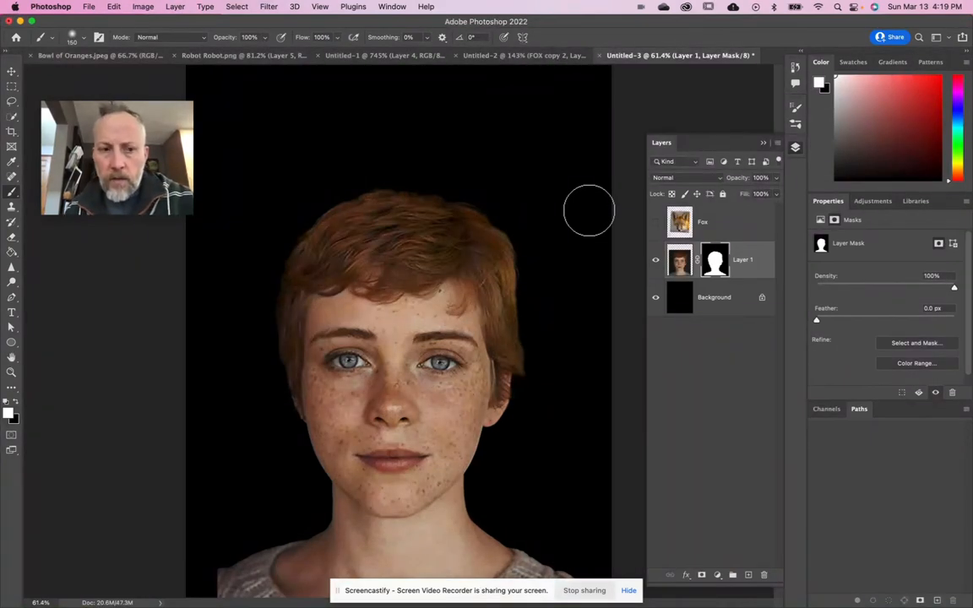
{"action": "left_click", "coordinate": [656, 223]}
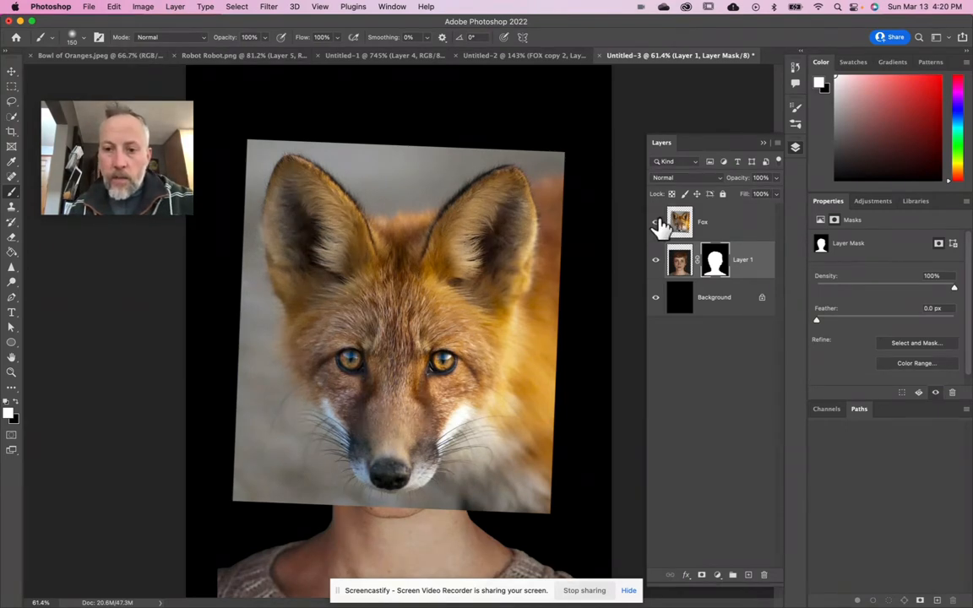
{"action": "left_click", "coordinate": [656, 222]}
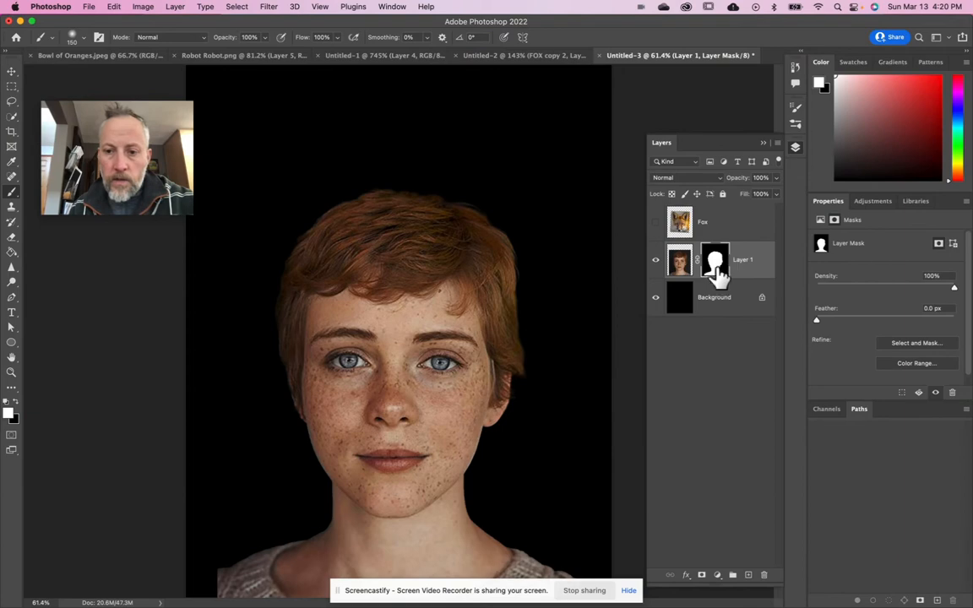
{"action": "left_click", "coordinate": [657, 224]}
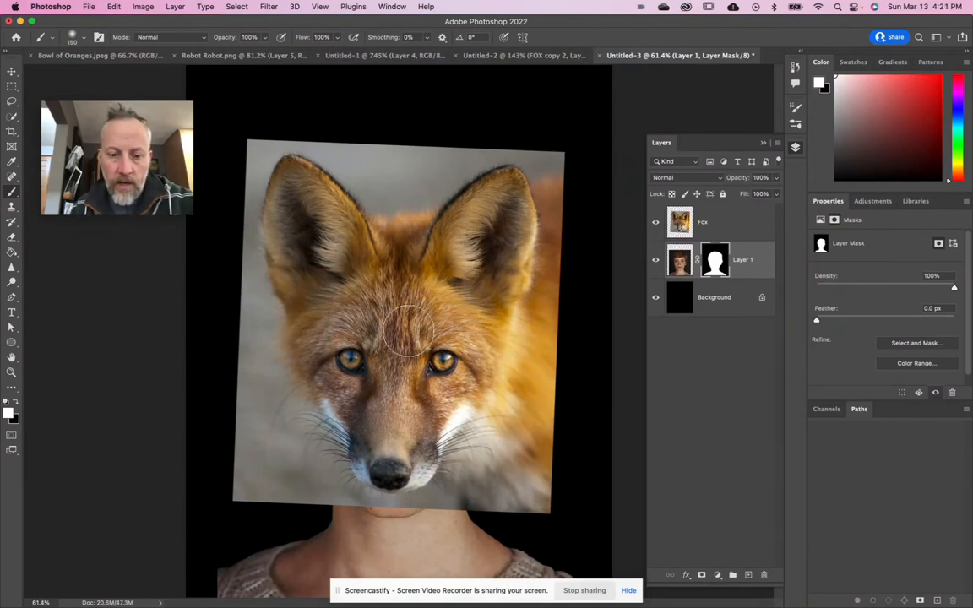
{"action": "left_click", "coordinate": [656, 223]}
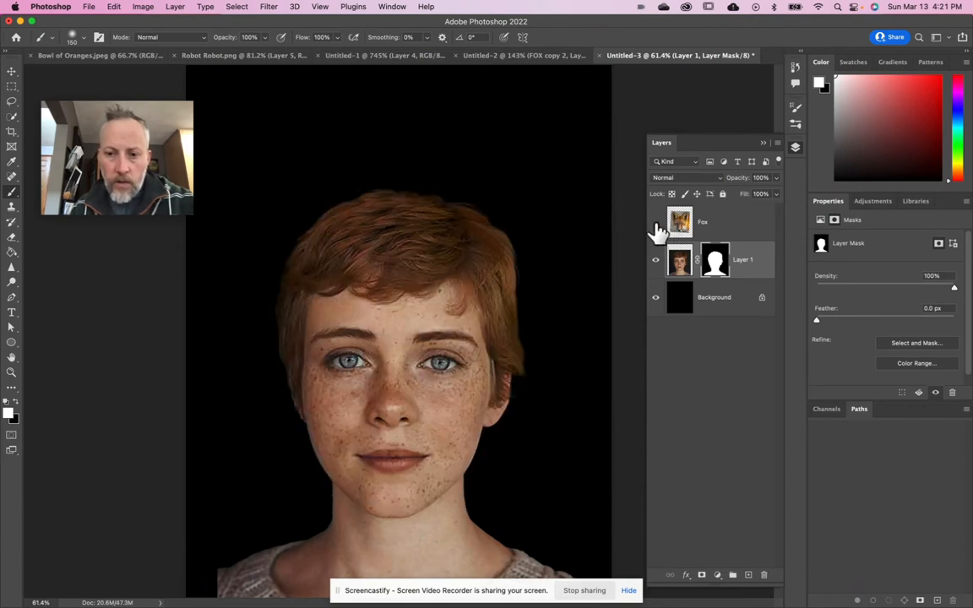
- Show the Fox layer, make it active and select the fox automatically with Select Subject
{"action": "left_click", "coordinate": [656, 223]}
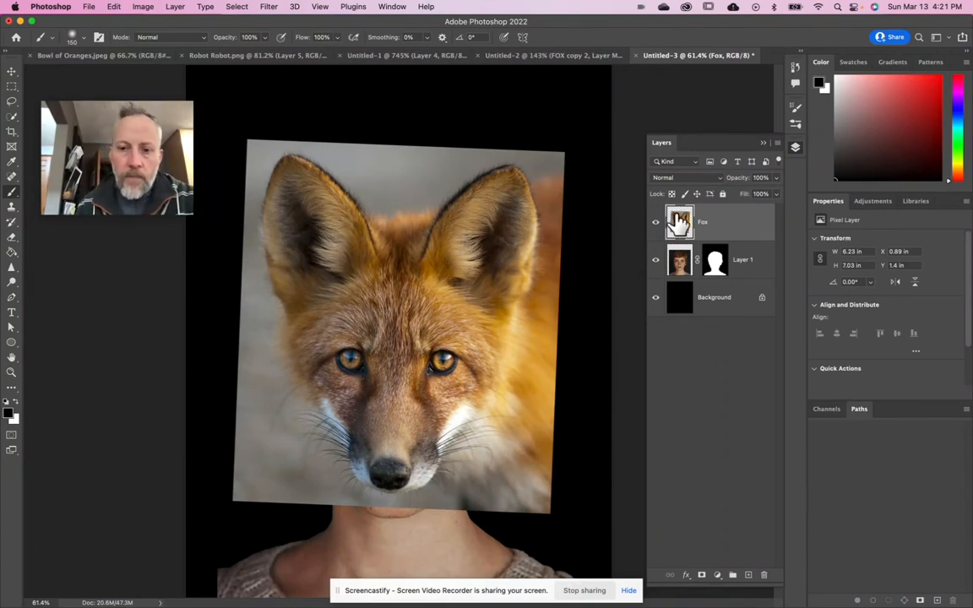
{"action": "left_click", "coordinate": [12, 119]}
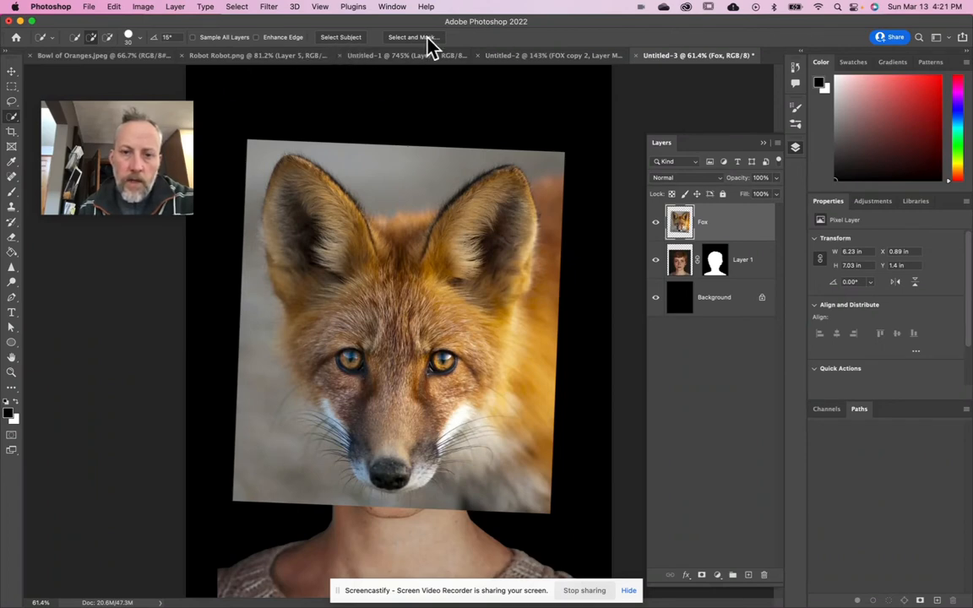
{"action": "left_click", "coordinate": [342, 38]}
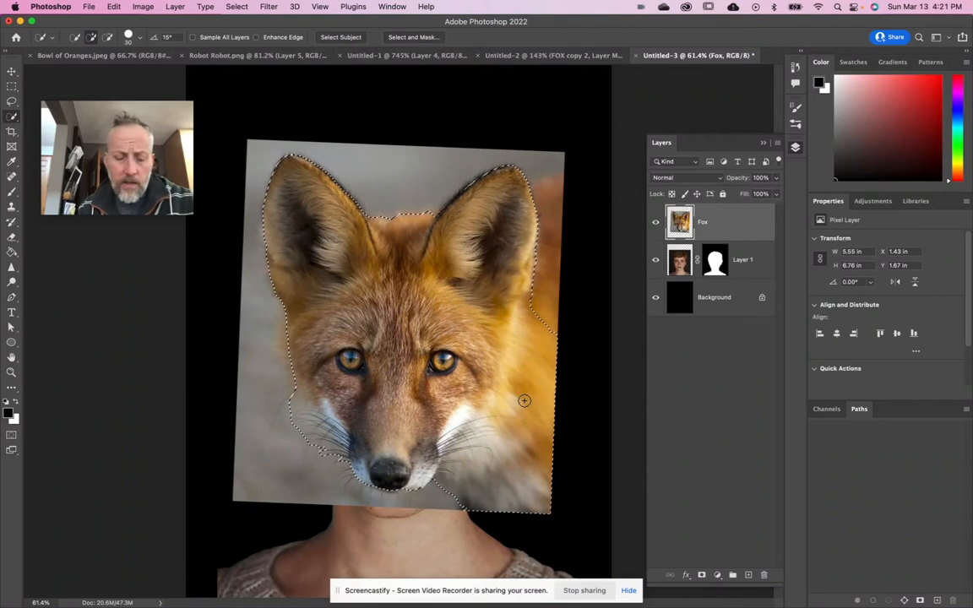
- Subtract the blurred orange body from the fox selection and add the right side of the face back with the Quick Selection tool
{"action": "key", "text": "alt"}
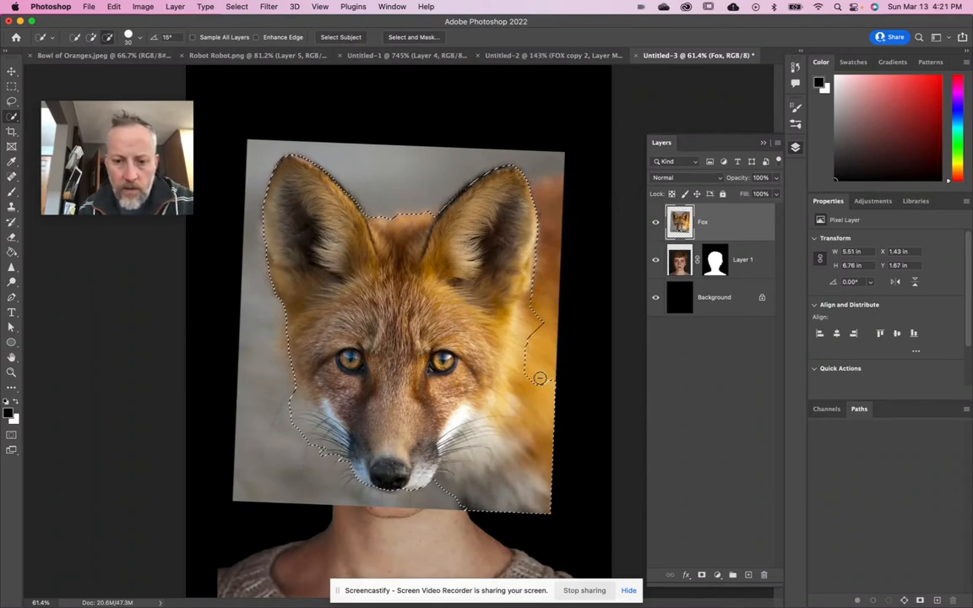
{"action": "left_click_drag", "start_coordinate": [539, 414], "coordinate": [542, 483]}
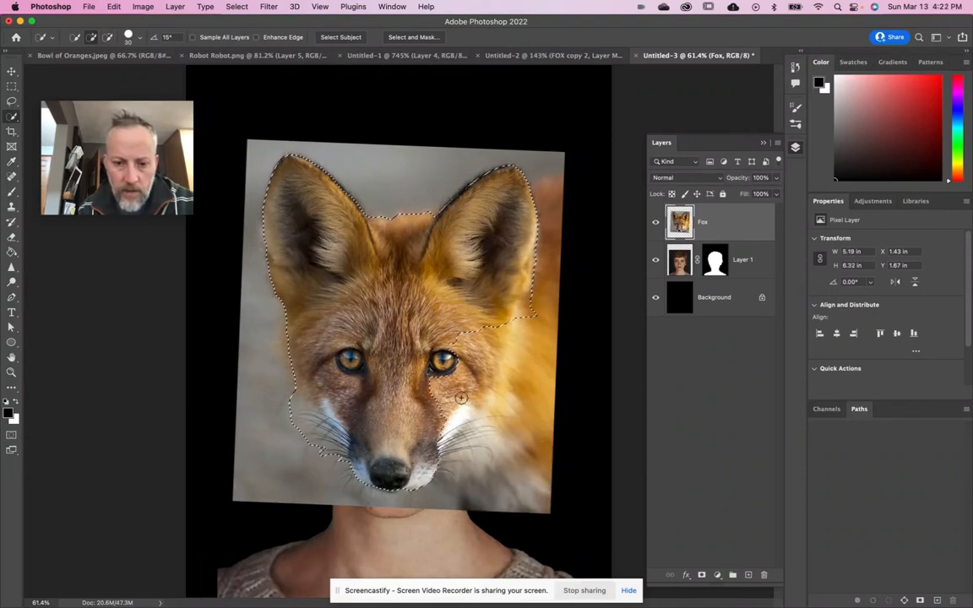
{"action": "mouse_move", "coordinate": [459, 327]}
{"action": "left_mouse_down"}
{"action": "mouse_move", "coordinate": [461, 363]}
{"action": "mouse_move", "coordinate": [437, 397]}
{"action": "left_mouse_up"}
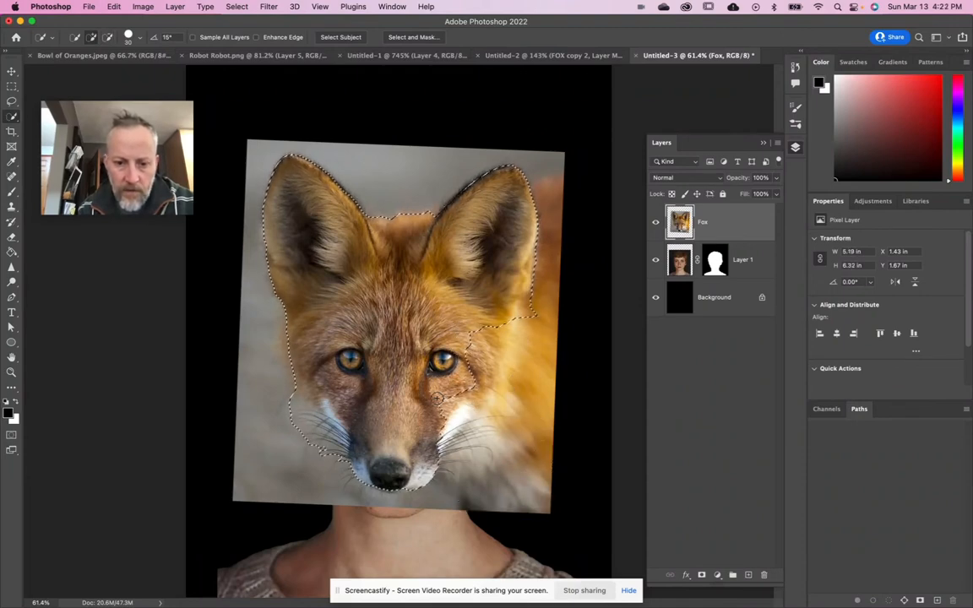
{"action": "left_click_drag", "start_coordinate": [496, 319], "coordinate": [490, 346]}
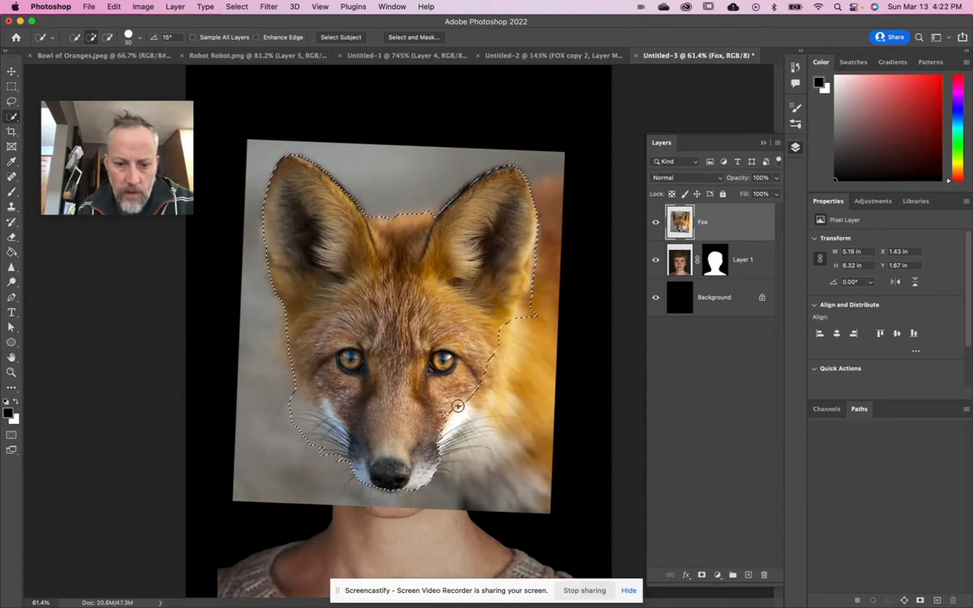
{"action": "left_click_drag", "start_coordinate": [540, 310], "coordinate": [530, 311]}
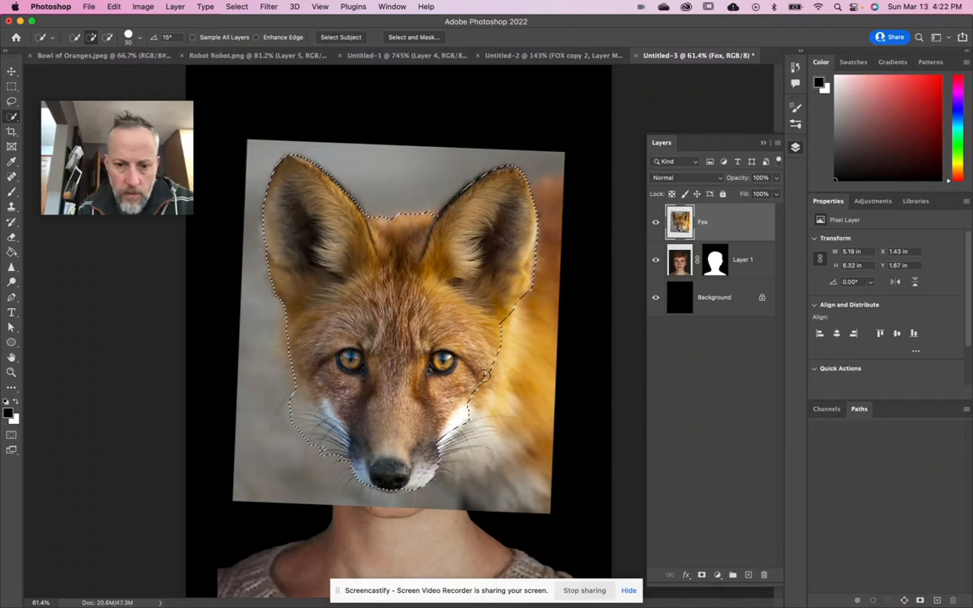
- Remove the background around the left whiskers from the selection and add the fur along the left cheek
{"action": "key", "text": "alt"}
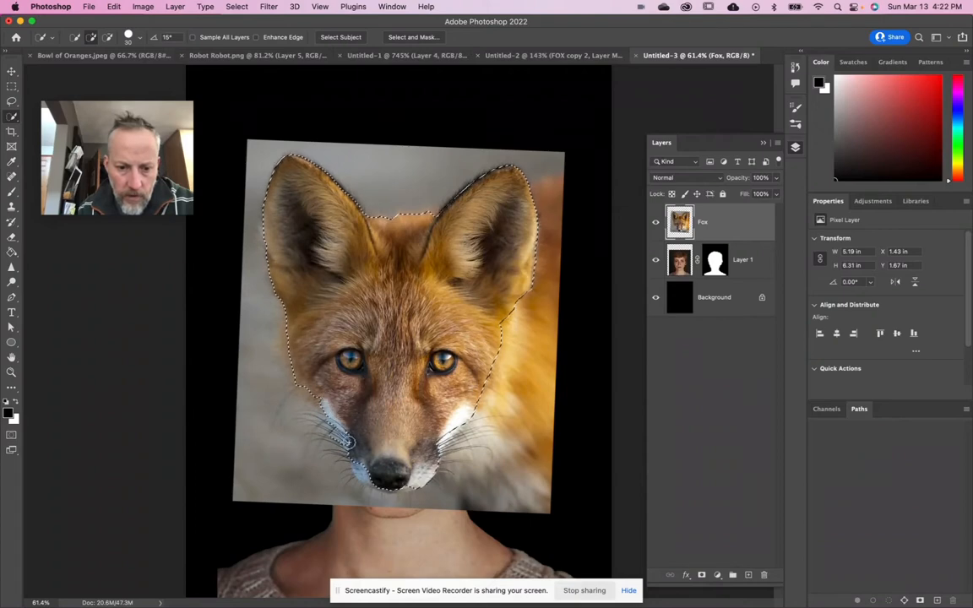
{"action": "key", "text": "alt"}
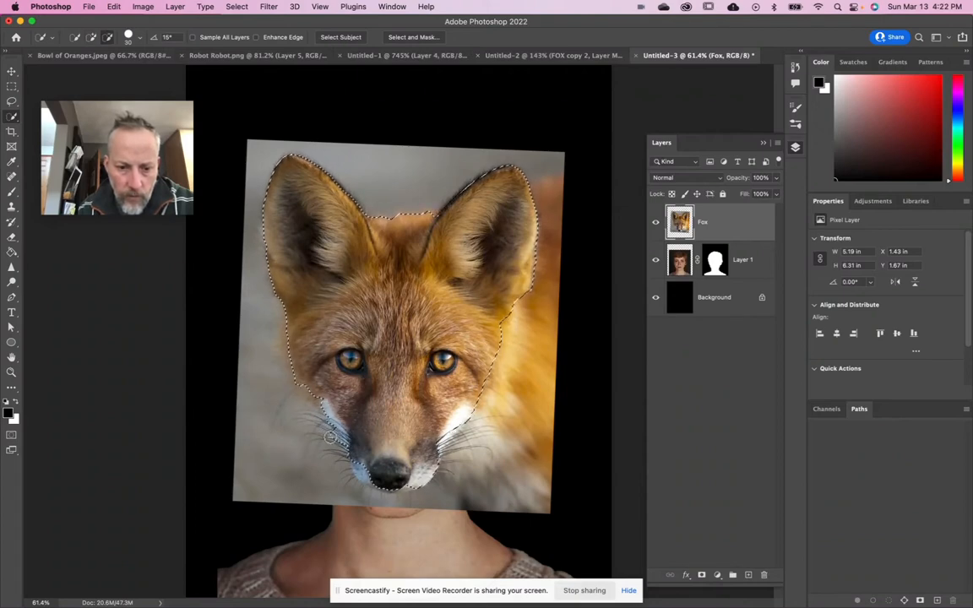
{"action": "left_click", "coordinate": [289, 323], "text": "alt"}
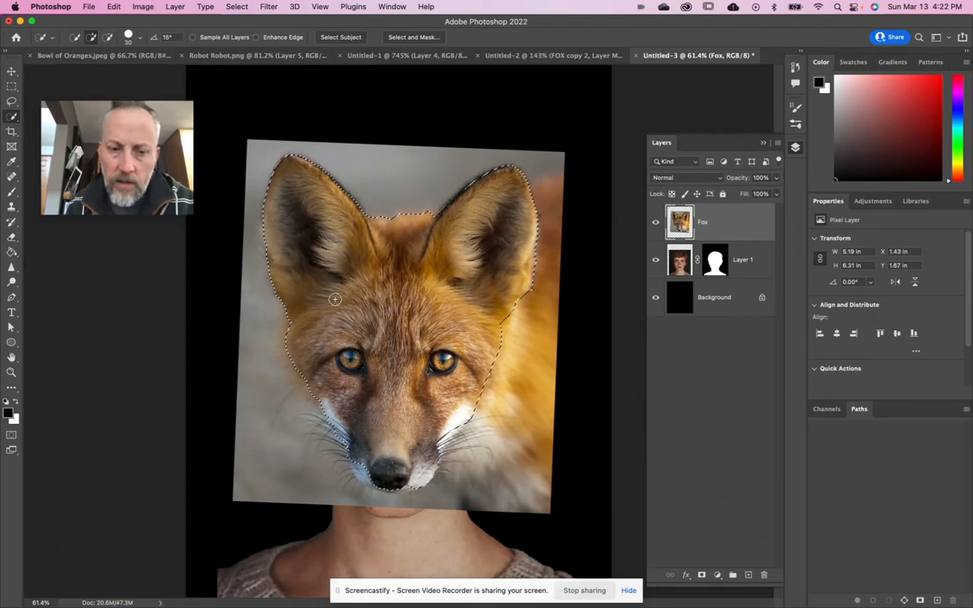
- Open the selection in Select and Mask, keep the red Overlay view and set the overlay opacity to 31%
{"action": "left_click", "coordinate": [413, 37]}
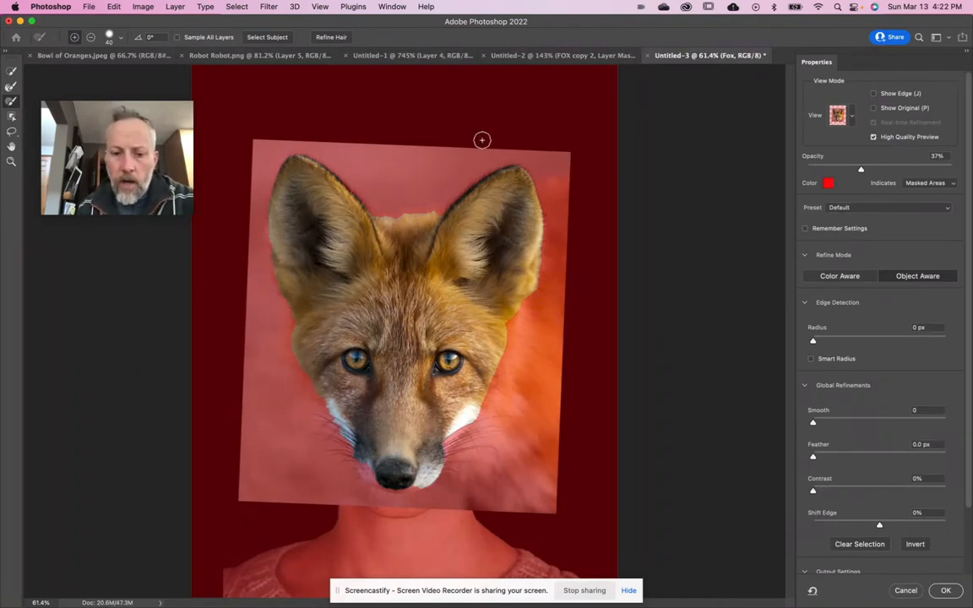
{"action": "left_click", "coordinate": [847, 116]}
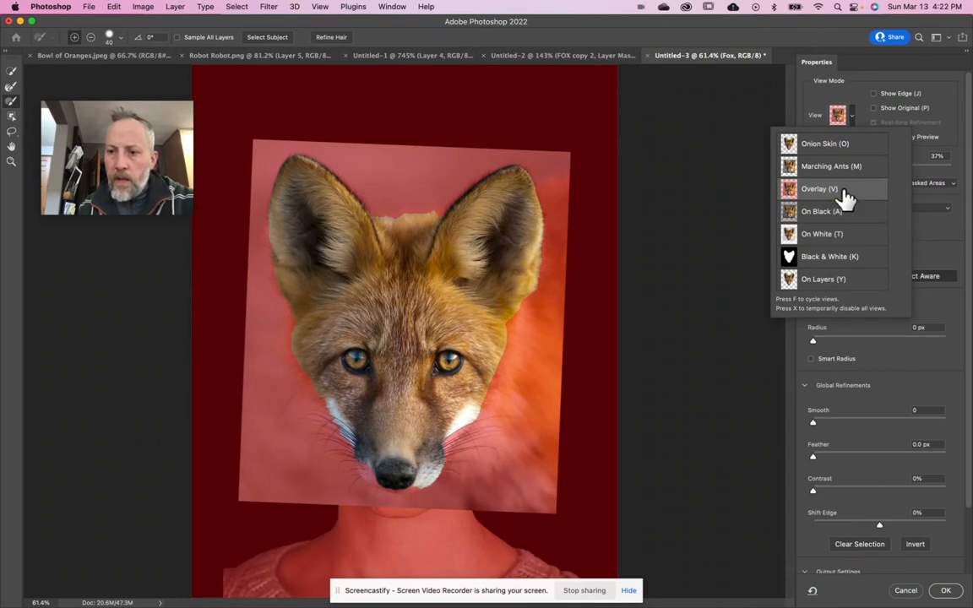
{"action": "left_click", "coordinate": [849, 84]}
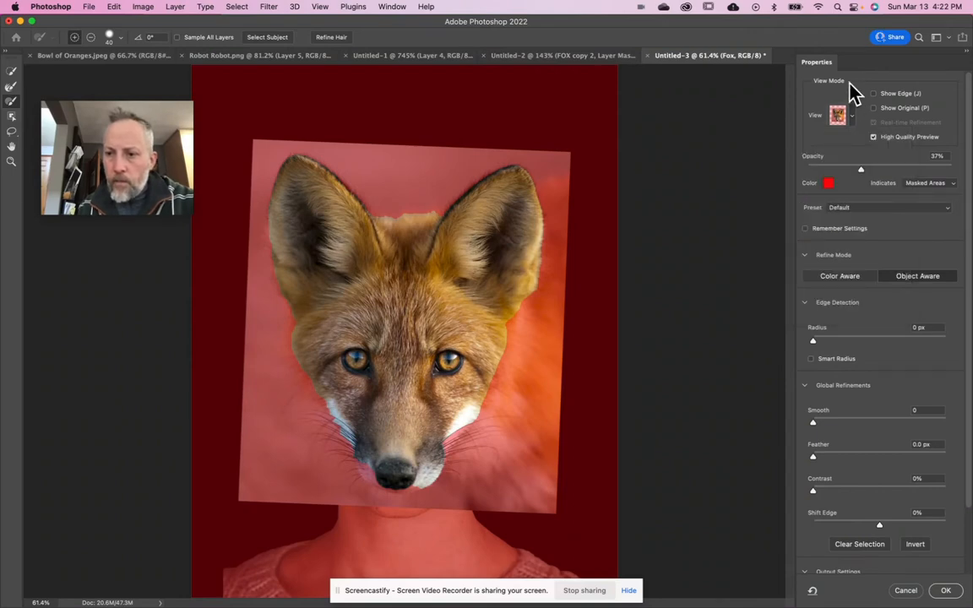
{"action": "left_click", "coordinate": [830, 188]}
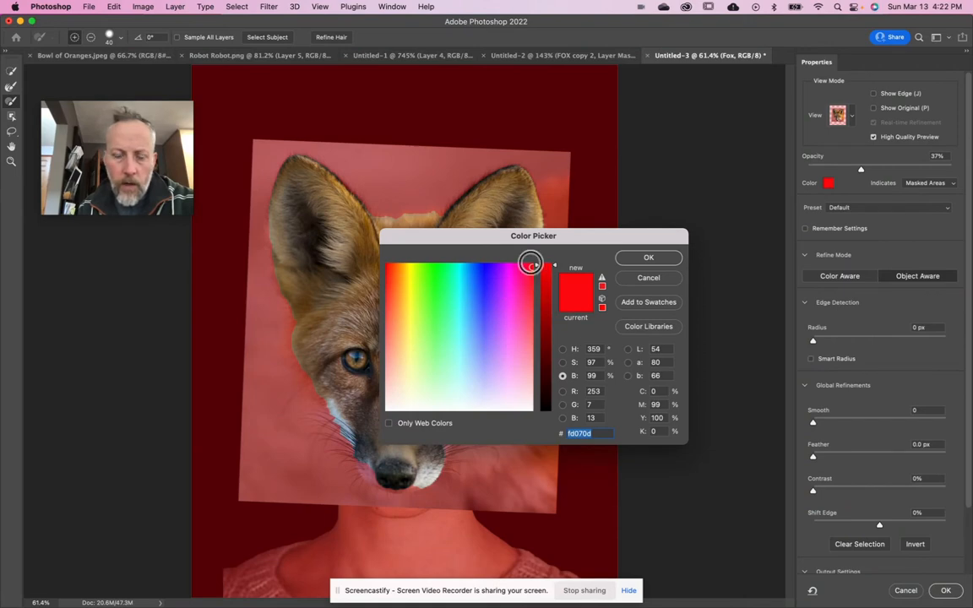
{"action": "left_click", "coordinate": [654, 281]}
{"action": "mouse_move", "coordinate": [860, 169]}
{"action": "left_mouse_down"}
{"action": "mouse_move", "coordinate": [877, 169]}
{"action": "mouse_move", "coordinate": [851, 170]}
{"action": "left_mouse_up"}
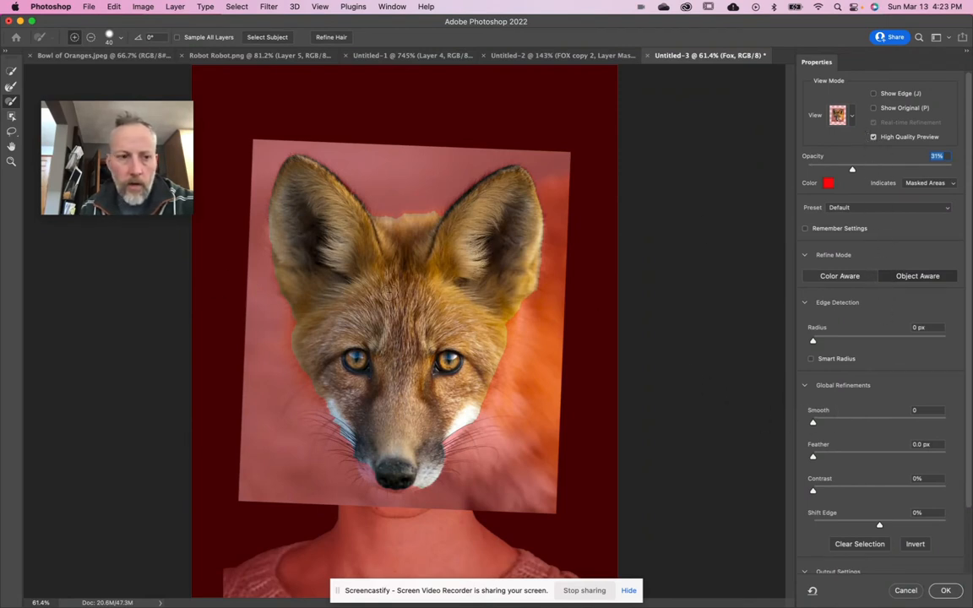
- Correct the selection edge between the left ear and cheek by adding and subtracting small areas with the Lasso tool
{"action": "left_click", "coordinate": [12, 162]}
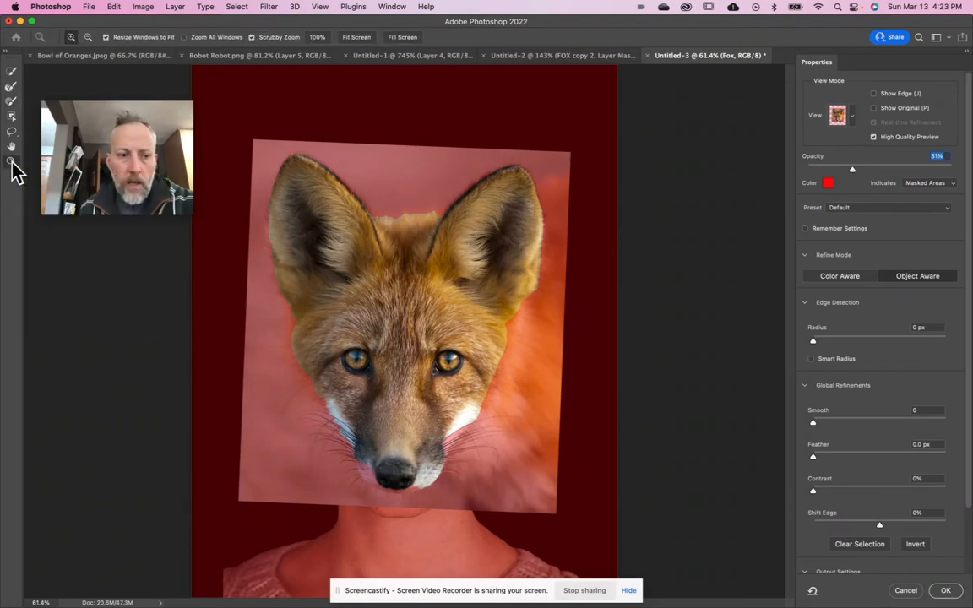
{"action": "left_click", "coordinate": [392, 358]}
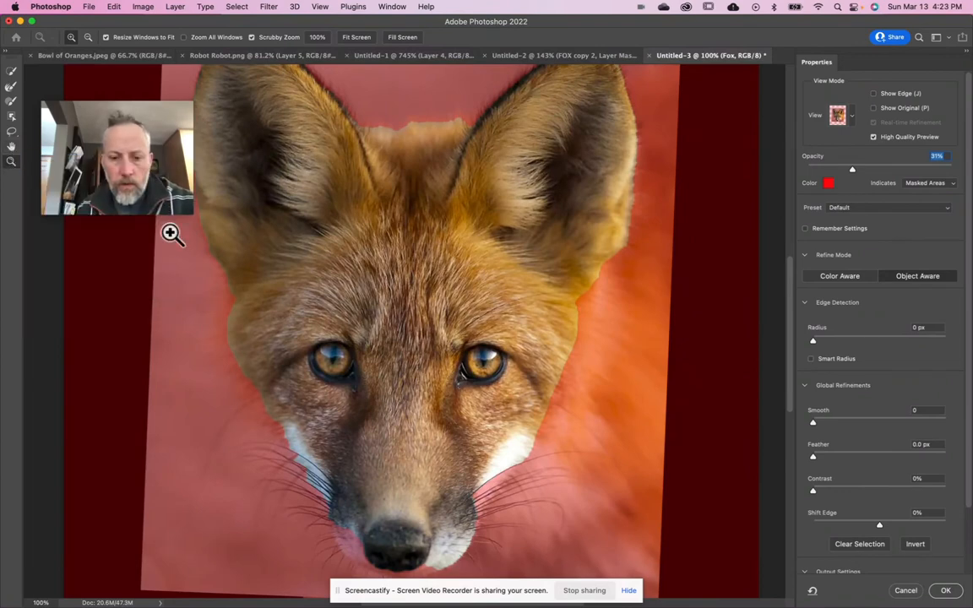
{"action": "key", "text": "space"}
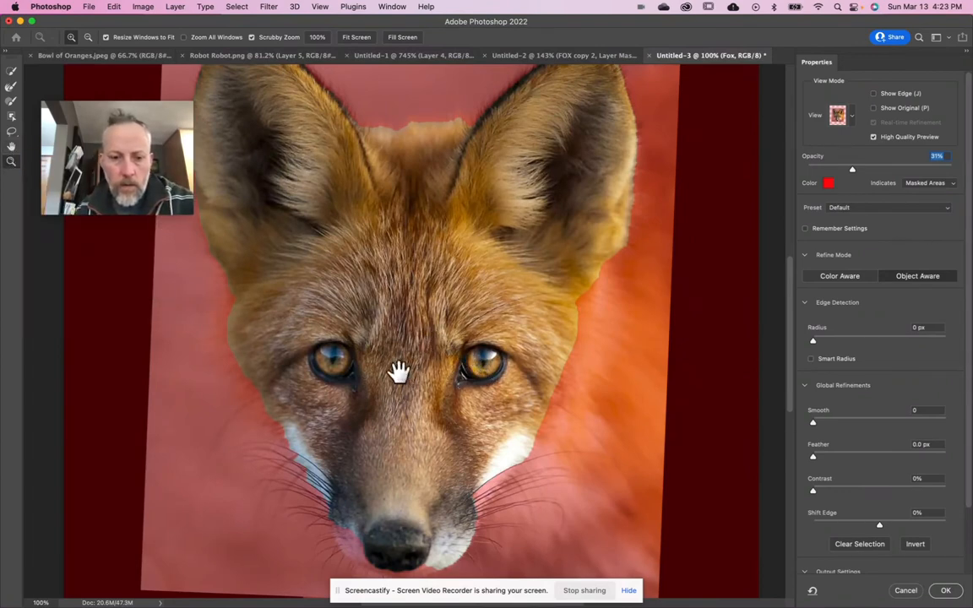
{"action": "left_click_drag", "start_coordinate": [428, 347], "coordinate": [452, 404]}
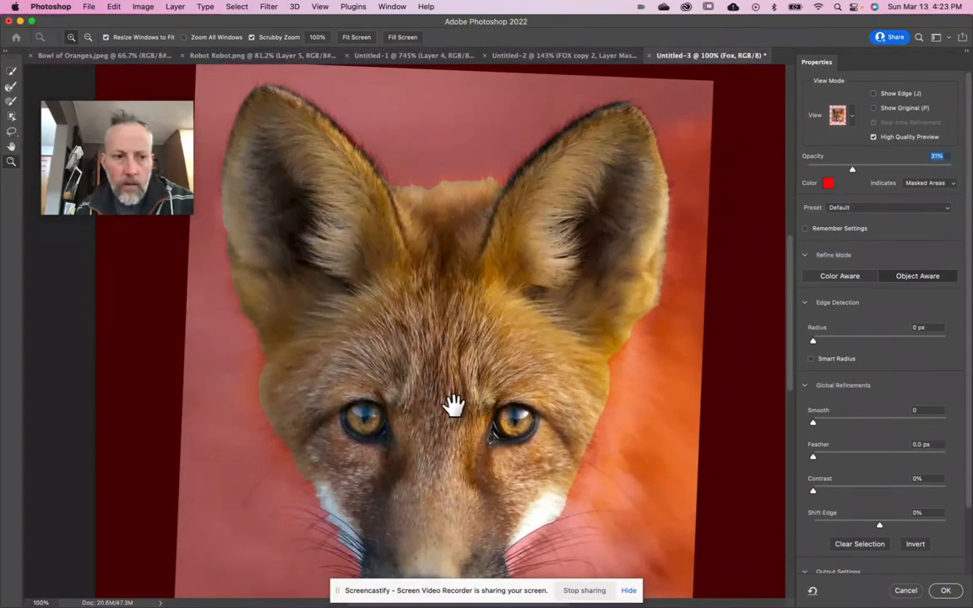
{"action": "left_click", "coordinate": [11, 130]}
{"action": "mouse_move", "coordinate": [276, 355]}
{"action": "left_mouse_down"}
{"action": "mouse_move", "coordinate": [261, 347]}
{"action": "mouse_move", "coordinate": [255, 368]}
{"action": "mouse_move", "coordinate": [261, 402]}
{"action": "mouse_move", "coordinate": [279, 395]}
{"action": "left_mouse_up"}
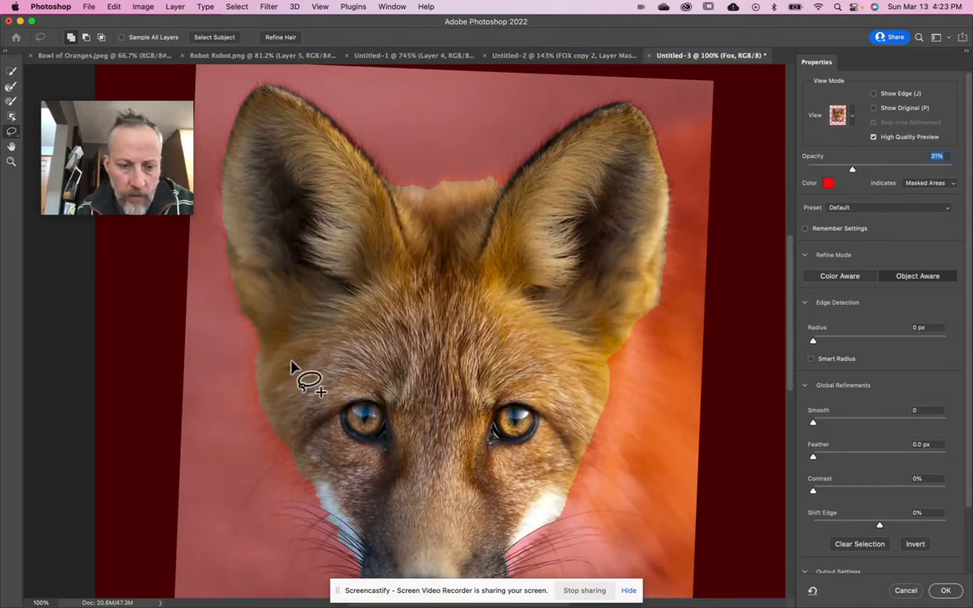
{"action": "key", "text": "alt"}
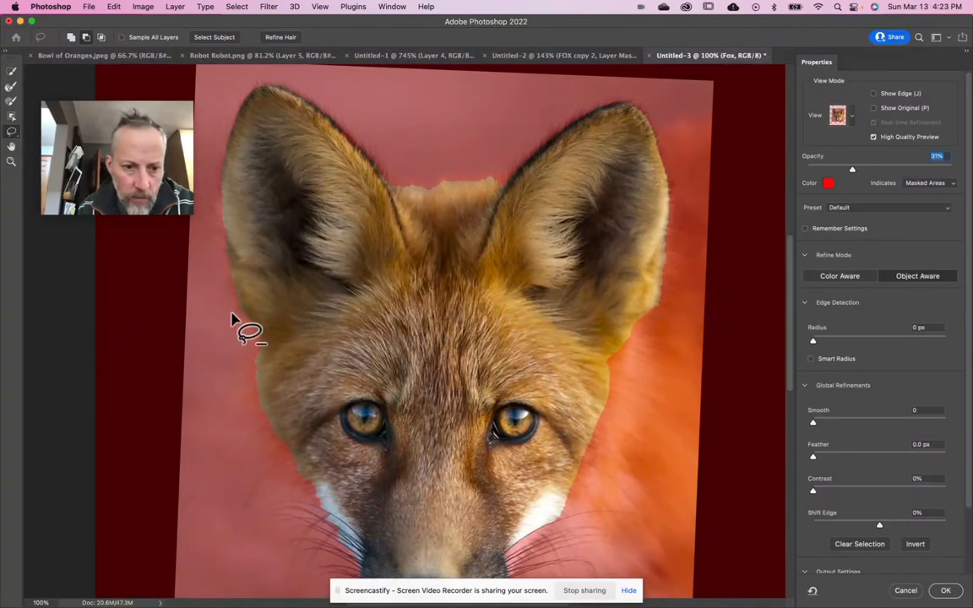
{"action": "key", "text": "alt"}
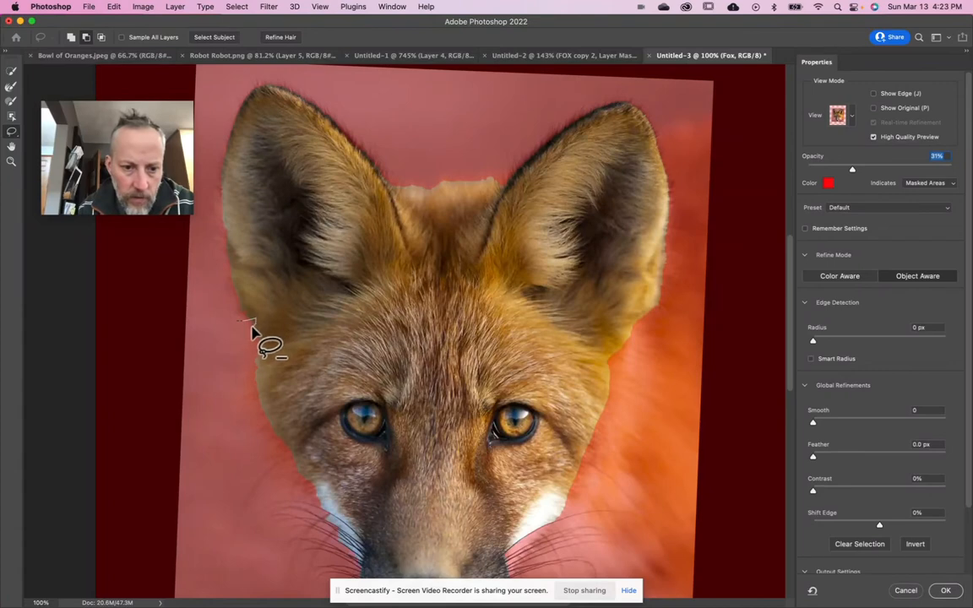
{"action": "mouse_move", "coordinate": [269, 330]}
{"action": "left_mouse_down"}
{"action": "mouse_move", "coordinate": [255, 335]}
{"action": "mouse_move", "coordinate": [249, 395]}
{"action": "mouse_move", "coordinate": [264, 414]}
{"action": "mouse_move", "coordinate": [282, 380]}
{"action": "left_mouse_up"}
{"action": "scroll", "coordinate": [287, 381], "scroll_direction": "down", "scroll_amount": 3}
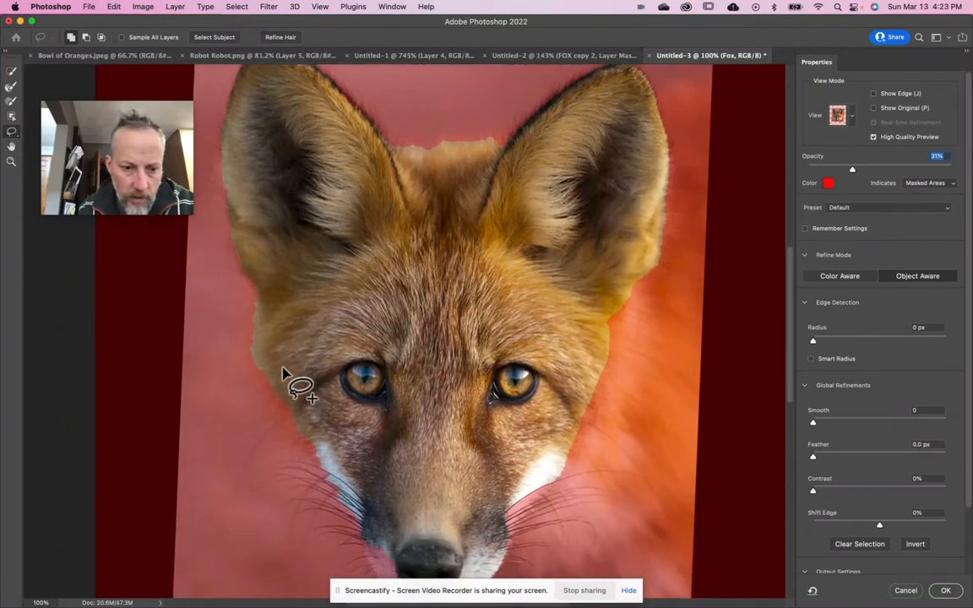
{"action": "mouse_move", "coordinate": [280, 319]}
{"action": "left_mouse_down"}
{"action": "mouse_move", "coordinate": [254, 332]}
{"action": "mouse_move", "coordinate": [271, 353]}
{"action": "mouse_move", "coordinate": [289, 352]}
{"action": "left_mouse_up"}
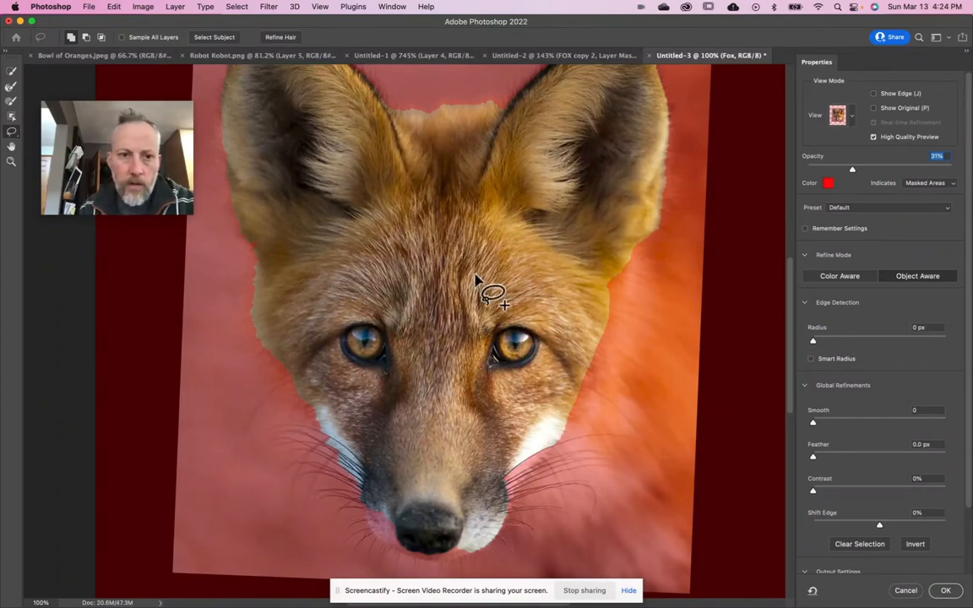
- Activate the Brush tool for the selection edge below the left ear and set its size to 70 px
{"action": "left_click", "coordinate": [10, 103]}
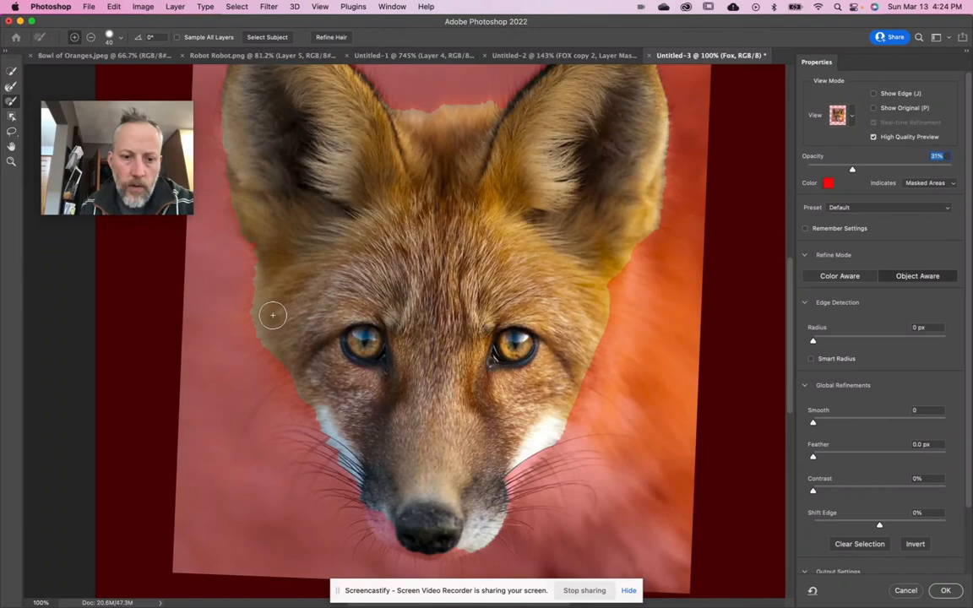
{"action": "scroll", "coordinate": [271, 316], "scroll_direction": "up", "scroll_amount": 5}
{"action": "scroll", "coordinate": [283, 307], "scroll_direction": "up", "scroll_amount": 4}
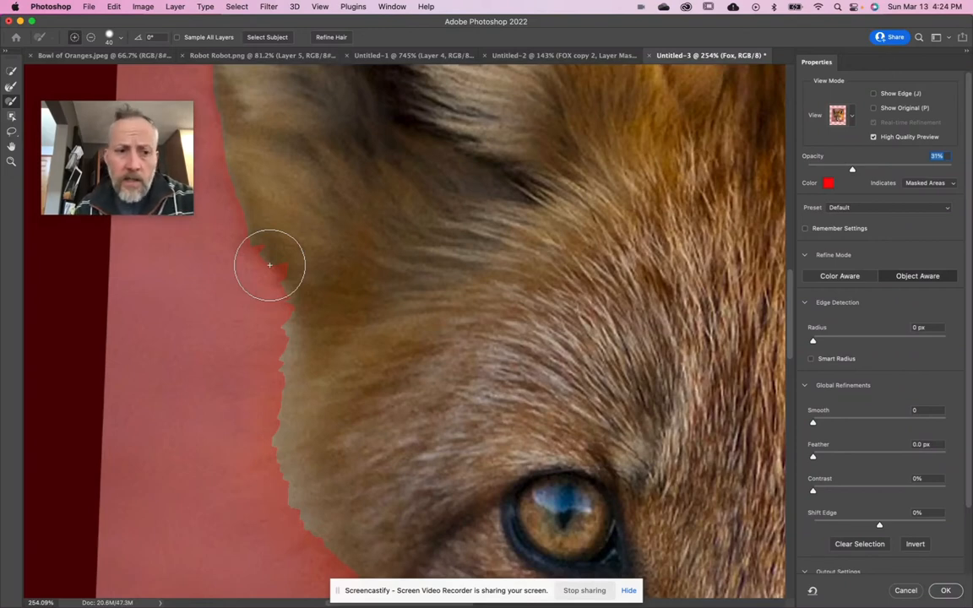
{"action": "mouse_move", "coordinate": [187, 155]}
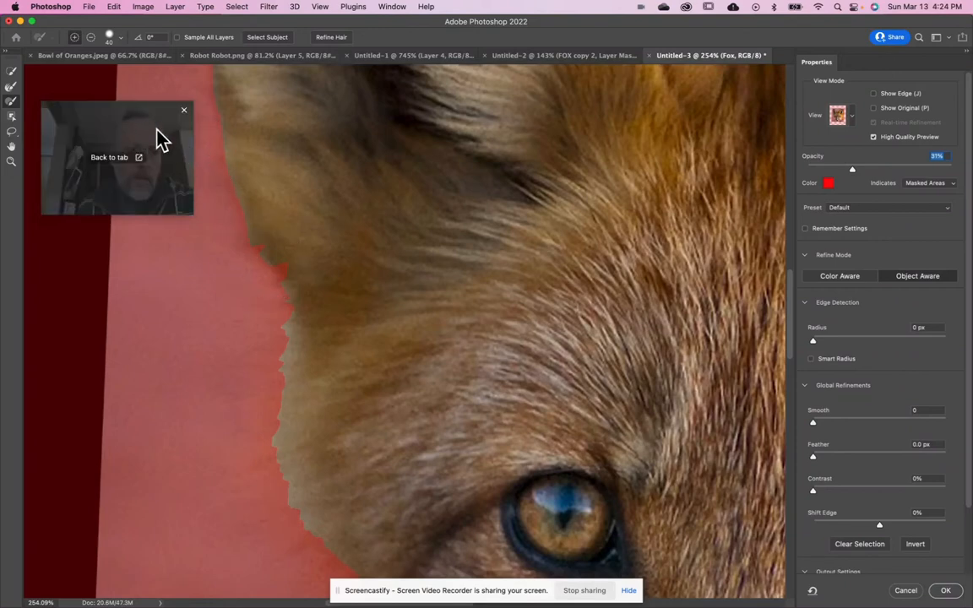
{"action": "key", "text": "bracketleft"}
{"action": "key", "text": "bracketleft"}
{"action": "key", "text": "bracketleft"}
{"action": "key", "text": "bracketright"}
{"action": "key", "text": "bracketright"}
{"action": "key", "text": "bracketright"}
{"action": "key", "text": "bracketright"}
{"action": "key", "text": "bracketright"}
{"action": "key", "text": "bracketright"}
{"action": "key", "text": "bracketright"}
{"action": "key", "text": "bracketleft"}
{"action": "key", "text": "bracketleft"}
{"action": "key", "text": "bracketleft"}
{"action": "key", "text": "bracketleft"}
{"action": "key", "text": "bracketleft"}
{"action": "key", "text": "bracketleft"}
{"action": "key", "text": "bracketright"}
{"action": "key", "text": "bracketright"}
{"action": "key", "text": "bracketright"}
{"action": "key", "text": "bracketright"}
{"action": "key", "text": "bracketright"}
{"action": "key", "text": "bracketright"}
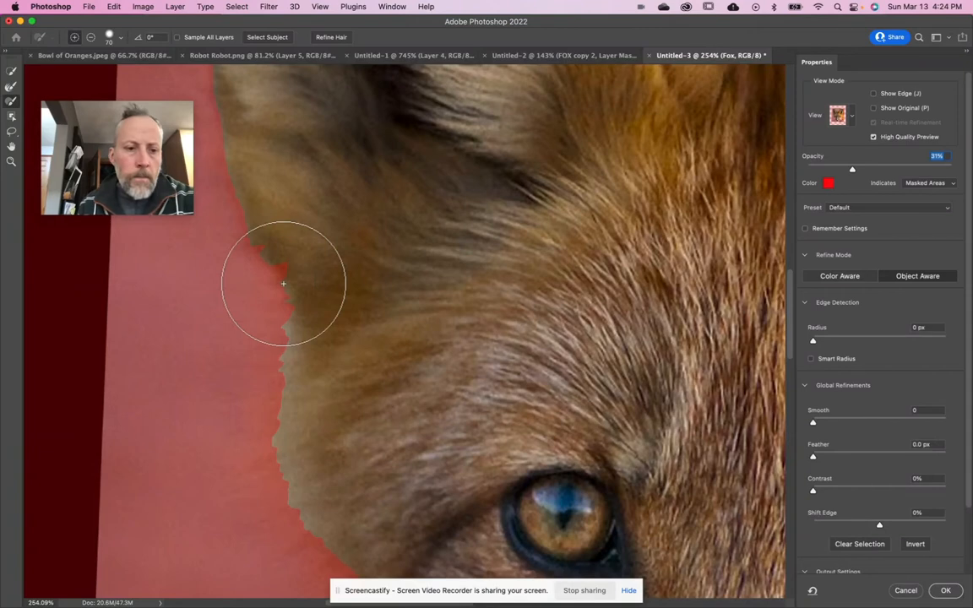
- Lower the brush hardness below 50% and brush over the jagged selection edge below the left ear, adding and subtracting
{"action": "left_click", "coordinate": [122, 39]}
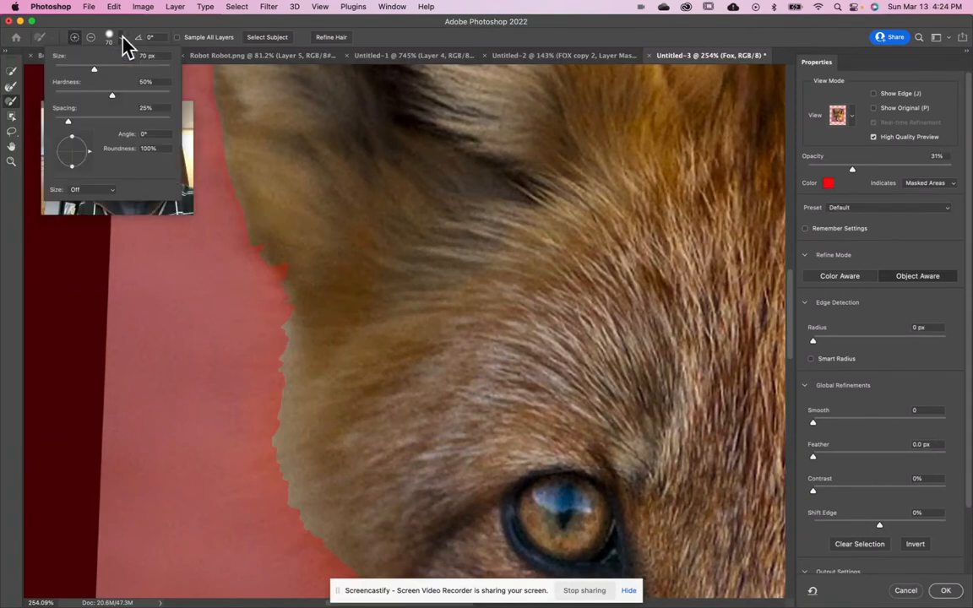
{"action": "left_click_drag", "start_coordinate": [109, 94], "coordinate": [102, 93]}
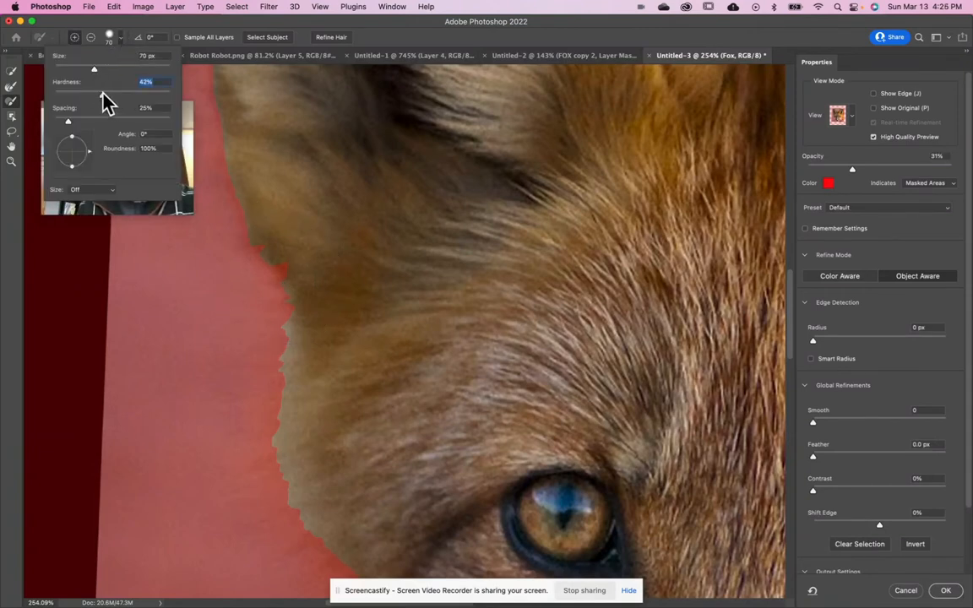
{"action": "left_click", "coordinate": [135, 24]}
{"action": "mouse_move", "coordinate": [288, 279]}
{"action": "left_mouse_down"}
{"action": "mouse_move", "coordinate": [220, 295]}
{"action": "mouse_move", "coordinate": [267, 285]}
{"action": "mouse_move", "coordinate": [253, 312]}
{"action": "mouse_move", "coordinate": [232, 268]}
{"action": "left_mouse_up"}
{"action": "key", "text": "alt"}
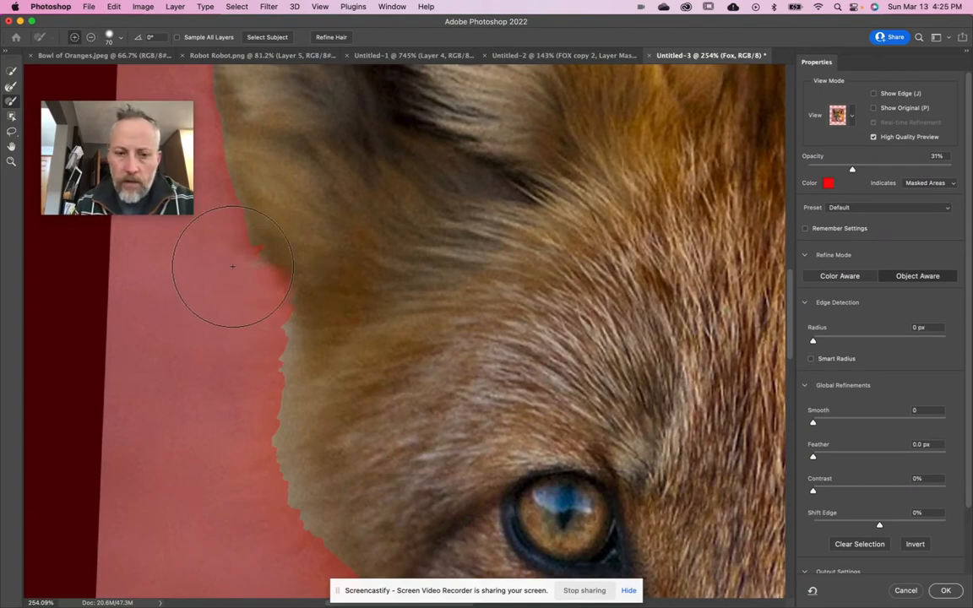
- Reduce the brush size to 5 px and paint thin hair strokes along the fur edge below the left ear
{"action": "key", "text": "bracketright"}
{"action": "key", "text": "bracketright"}
{"action": "key", "text": "bracketright"}
{"action": "key", "text": "bracketleft"}
{"action": "key", "text": "bracketleft"}
{"action": "key", "text": "bracketleft"}
{"action": "key", "text": "bracketleft"}
{"action": "key", "text": "bracketleft"}
{"action": "key", "text": "bracketleft"}
{"action": "key", "text": "bracketleft"}
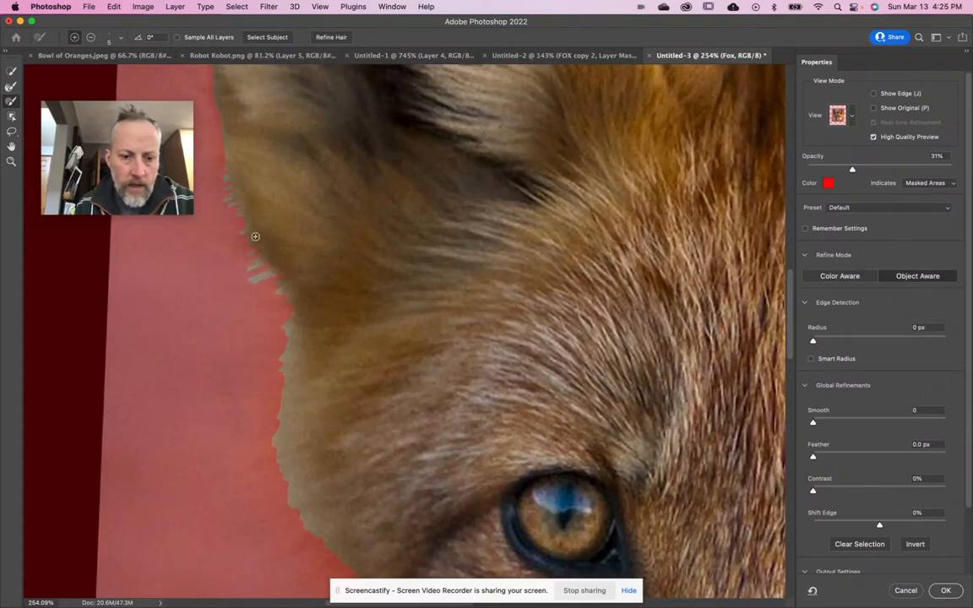
- Paint along the left ear's outer fur edge with the Refine Edge Brush at 35 px
{"action": "scroll", "coordinate": [294, 342], "scroll_direction": "up", "scroll_amount": 5}
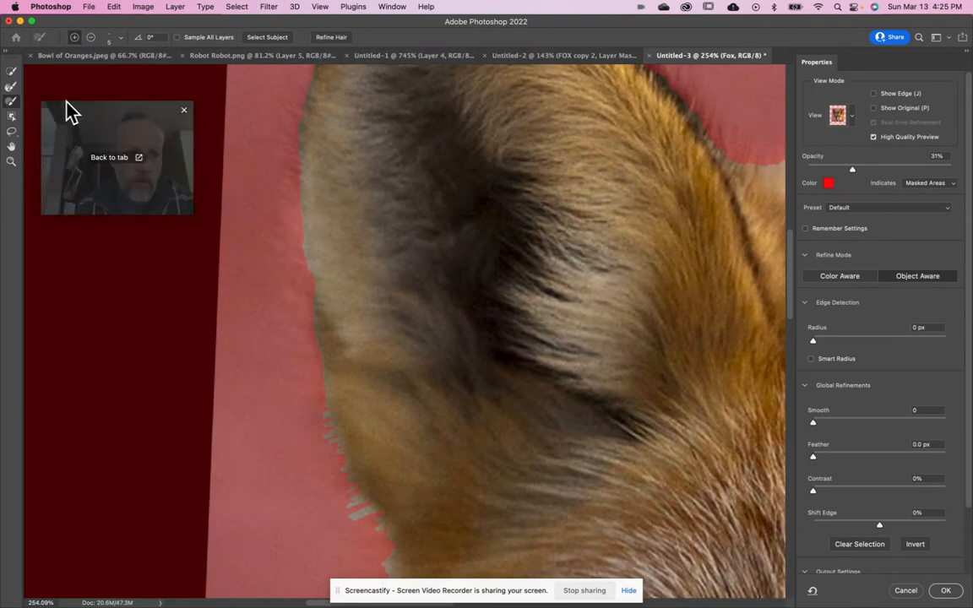
{"action": "left_click", "coordinate": [11, 87]}
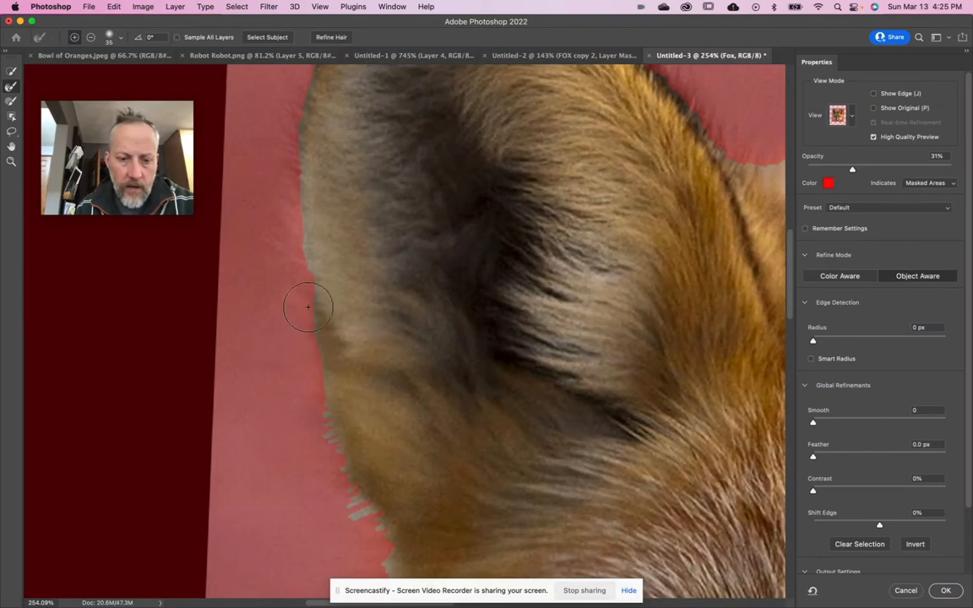
{"action": "left_click_drag", "start_coordinate": [304, 268], "coordinate": [328, 406]}
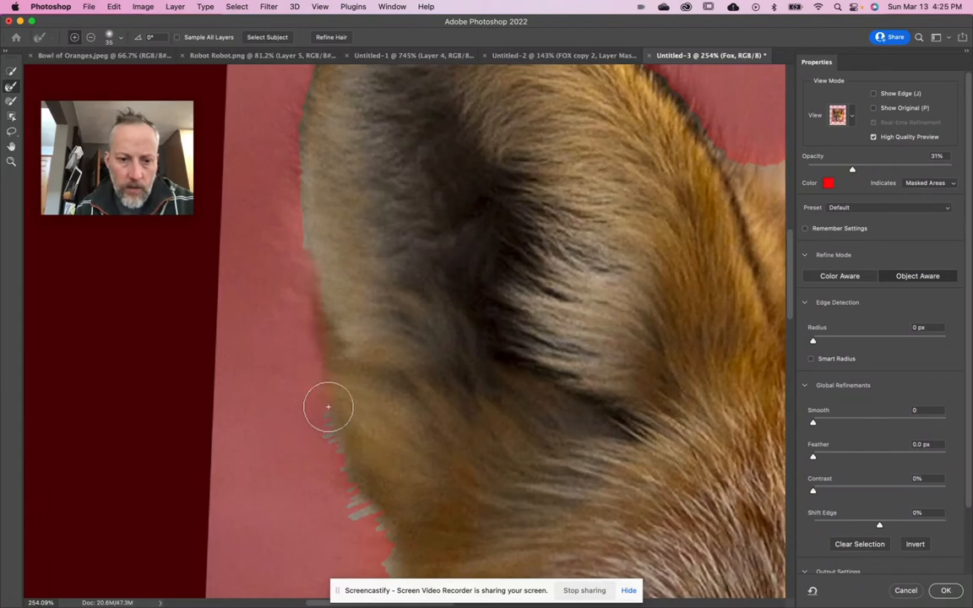
{"action": "scroll", "coordinate": [298, 322], "scroll_direction": "up", "scroll_amount": 5}
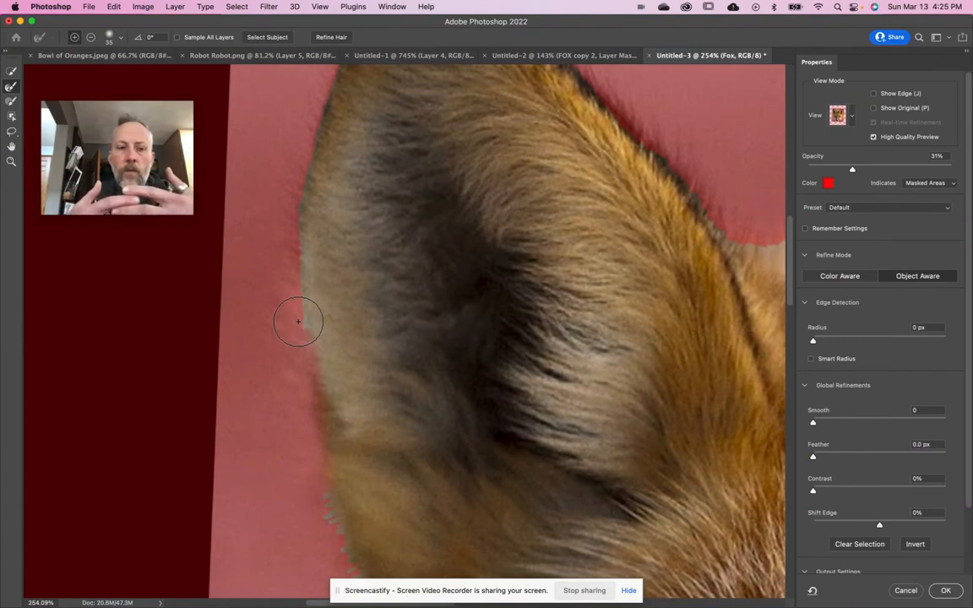
{"action": "left_click_drag", "start_coordinate": [298, 321], "coordinate": [298, 241]}
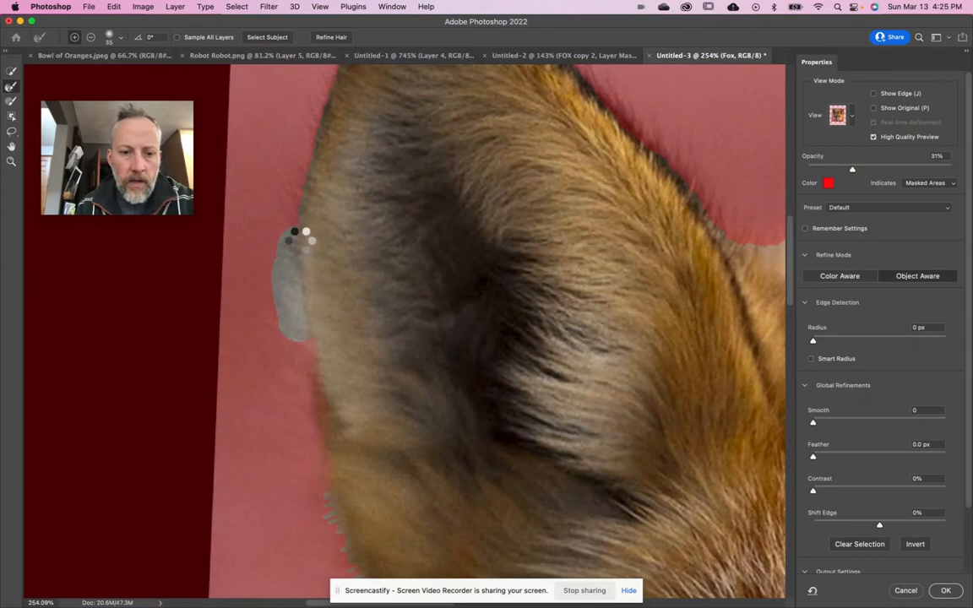
{"action": "scroll", "coordinate": [299, 240], "scroll_direction": "up", "scroll_amount": 3}
{"action": "left_click_drag", "start_coordinate": [290, 300], "coordinate": [304, 223]}
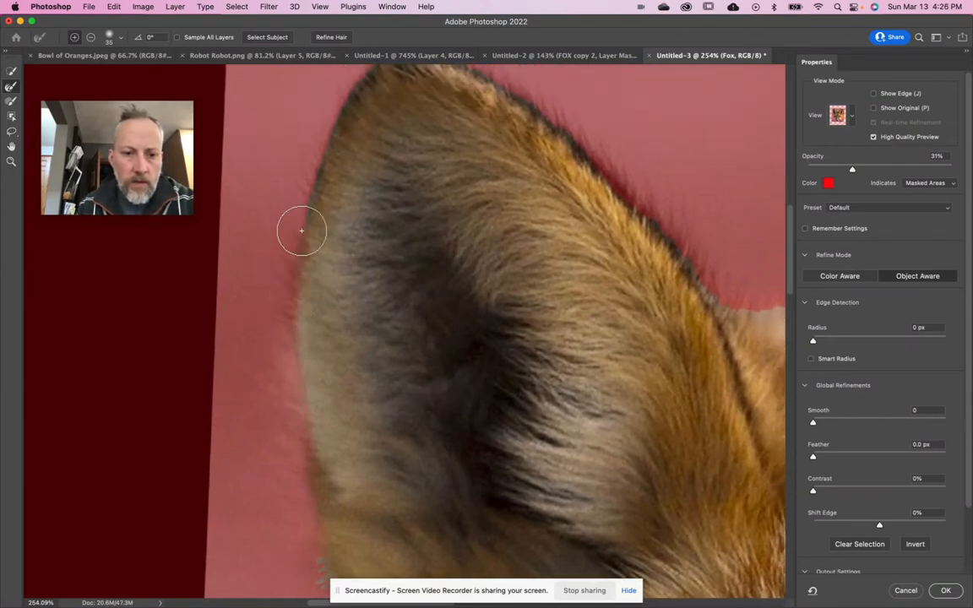
{"action": "scroll", "coordinate": [302, 230], "scroll_direction": "up", "scroll_amount": 5}
{"action": "left_click_drag", "start_coordinate": [280, 293], "coordinate": [317, 206]}
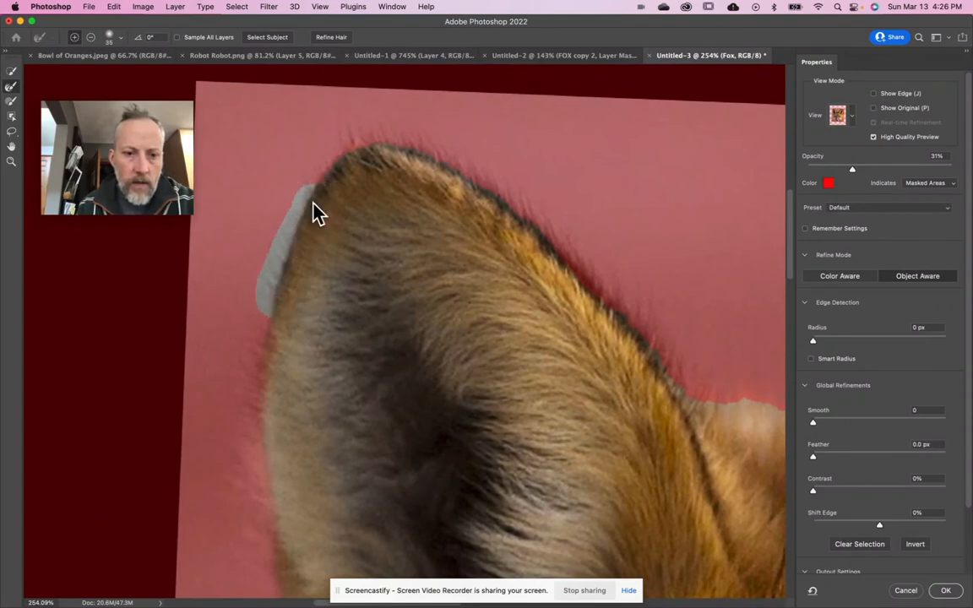
- Refine the fur edge over the left ear's tip and down its inner side with the Refine Edge Brush
{"action": "scroll", "coordinate": [313, 207], "scroll_direction": "up", "scroll_amount": 3}
{"action": "scroll", "coordinate": [313, 207], "scroll_direction": "right", "scroll_amount": 3}
{"action": "mouse_move", "coordinate": [263, 229]}
{"action": "left_mouse_down"}
{"action": "mouse_move", "coordinate": [271, 187]}
{"action": "mouse_move", "coordinate": [303, 185]}
{"action": "mouse_move", "coordinate": [384, 230]}
{"action": "left_mouse_up"}
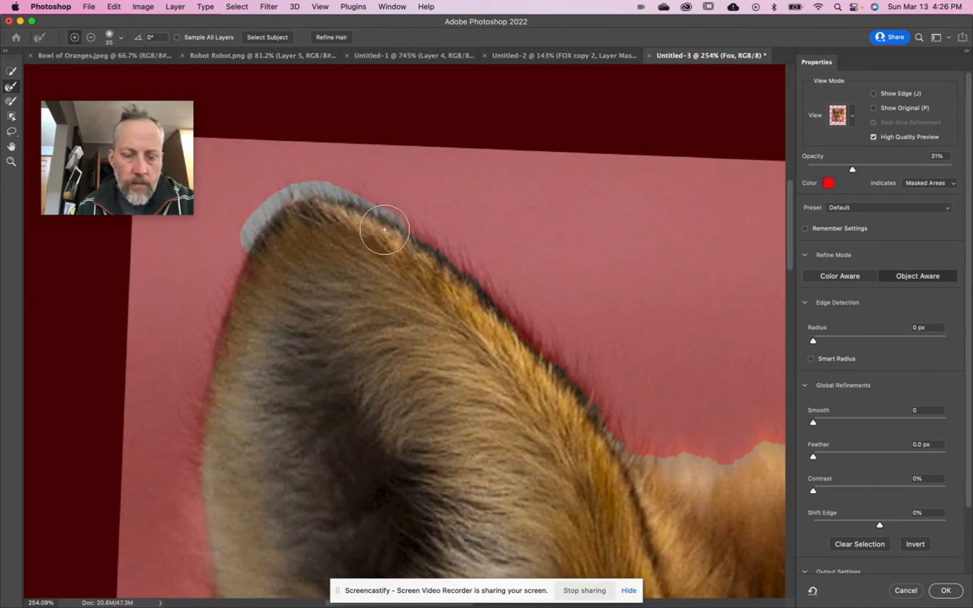
{"action": "scroll", "coordinate": [384, 229], "scroll_direction": "down", "scroll_amount": 3}
{"action": "scroll", "coordinate": [384, 230], "scroll_direction": "right", "scroll_amount": 5}
{"action": "left_click_drag", "start_coordinate": [268, 157], "coordinate": [365, 242]}
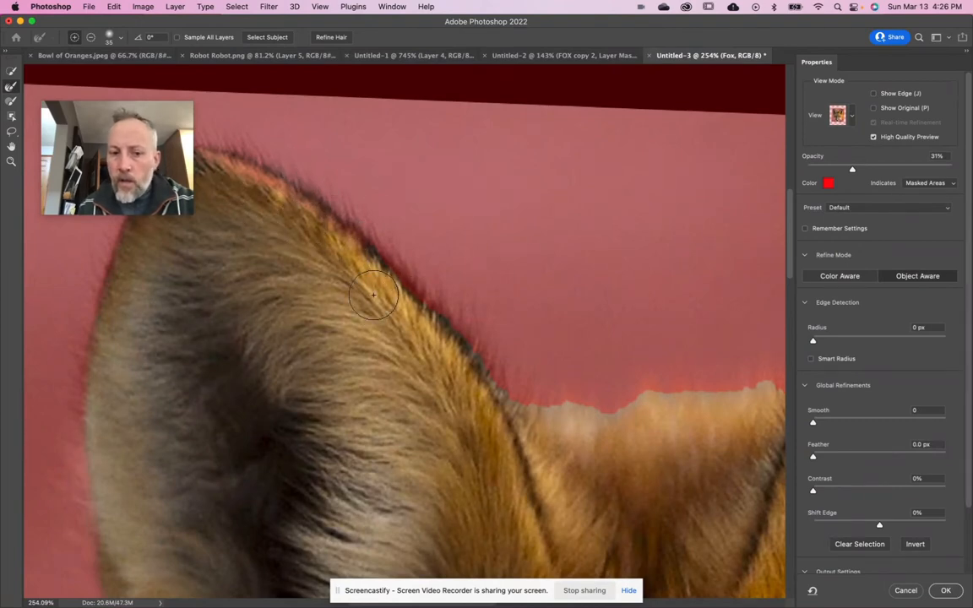
{"action": "left_click_drag", "start_coordinate": [433, 319], "coordinate": [449, 342]}
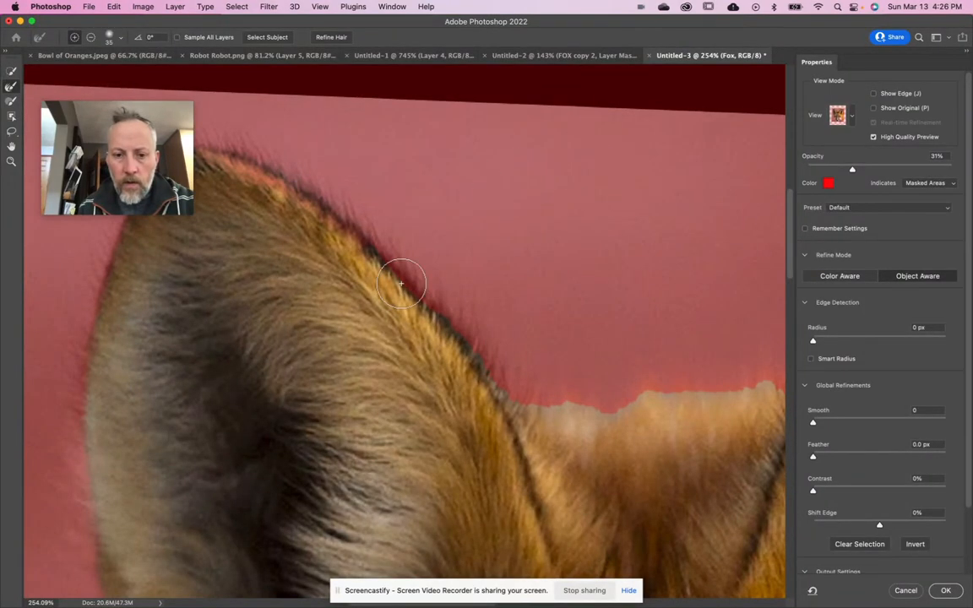
- Paint the faded fur between the two ears back into the selection with the Brush tool at 30 px
{"action": "scroll", "coordinate": [451, 334], "scroll_direction": "down", "scroll_amount": 3}
{"action": "scroll", "coordinate": [451, 333], "scroll_direction": "right", "scroll_amount": 2}
{"action": "scroll", "coordinate": [452, 336], "scroll_direction": "down", "scroll_amount": 5}
{"action": "scroll", "coordinate": [452, 336], "scroll_direction": "right", "scroll_amount": 5}
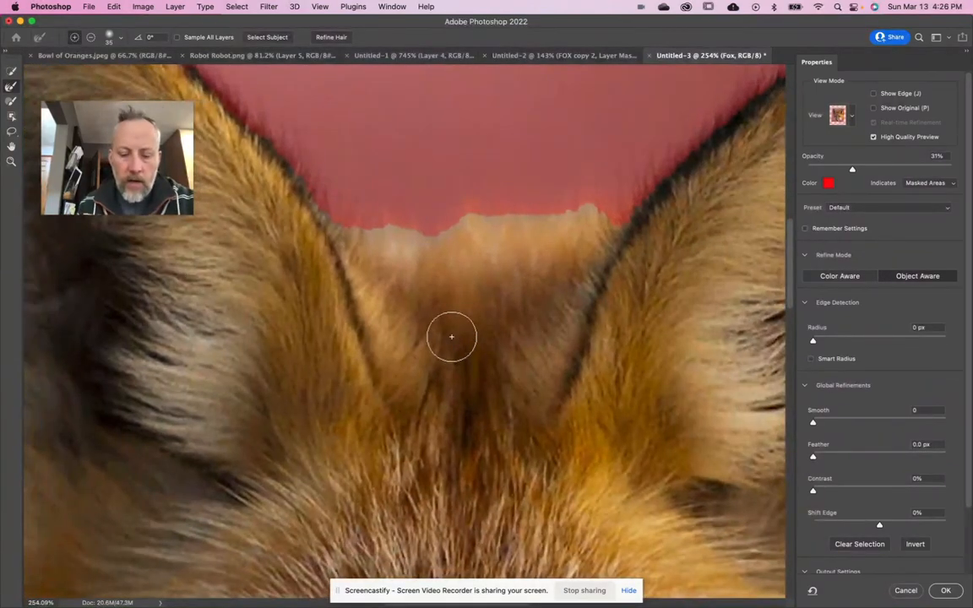
{"action": "key", "text": "super+0"}
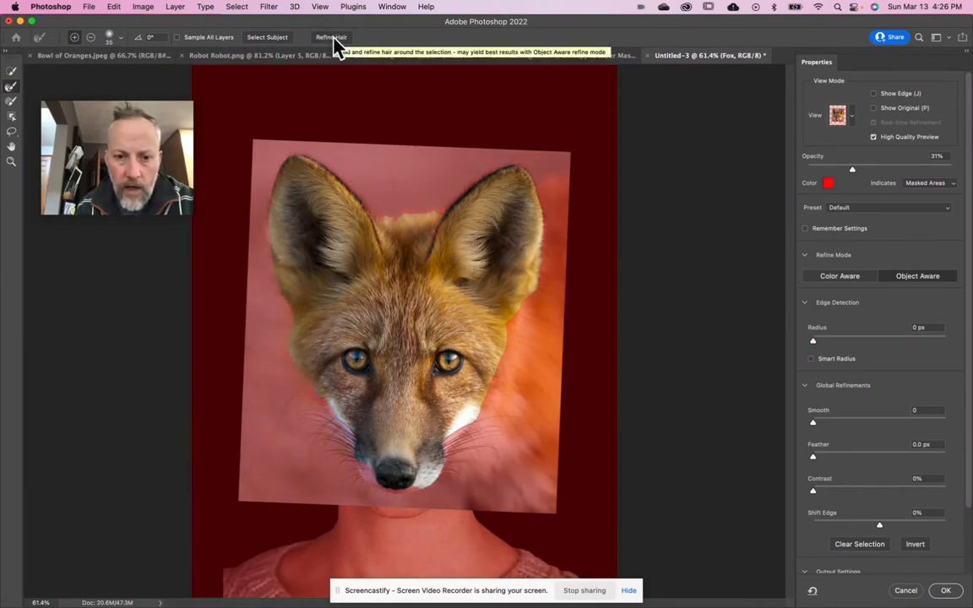
{"action": "key", "text": "super+plus"}
{"action": "key", "text": "super+plus"}
{"action": "key", "text": "super+plus"}
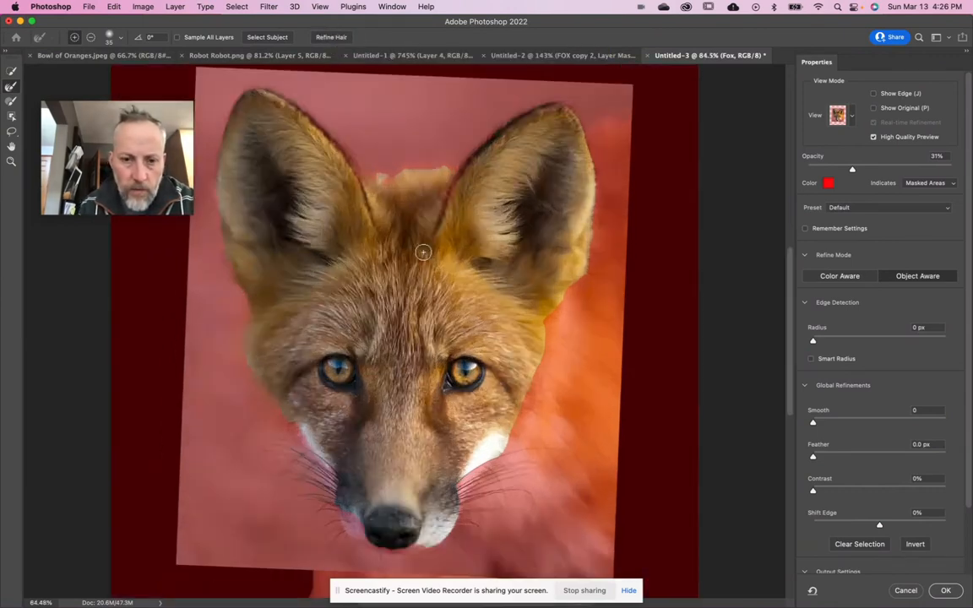
{"action": "scroll", "coordinate": [422, 251], "scroll_direction": "up", "scroll_amount": 5}
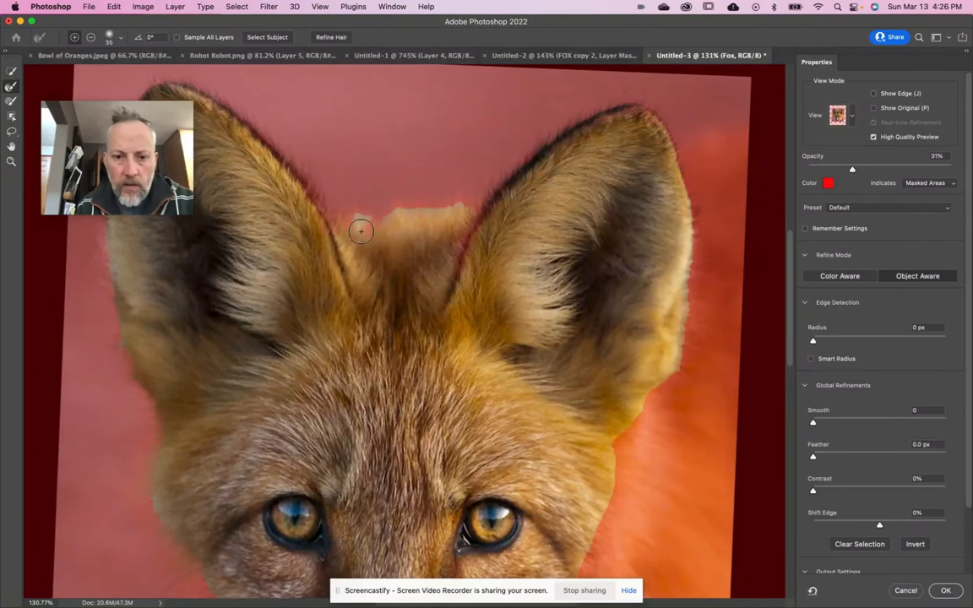
{"action": "left_click", "coordinate": [10, 101]}
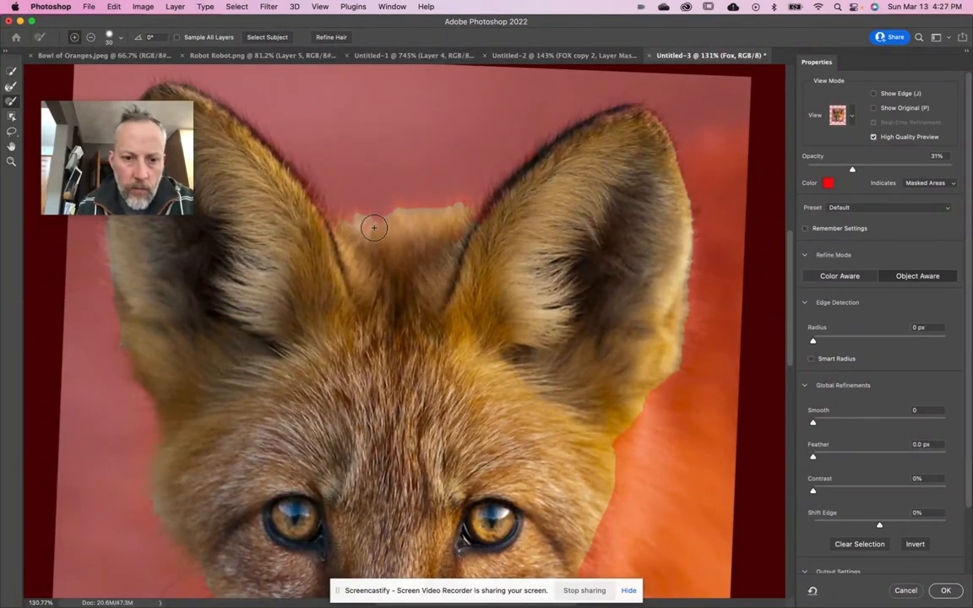
{"action": "left_click_drag", "start_coordinate": [367, 231], "coordinate": [389, 226]}
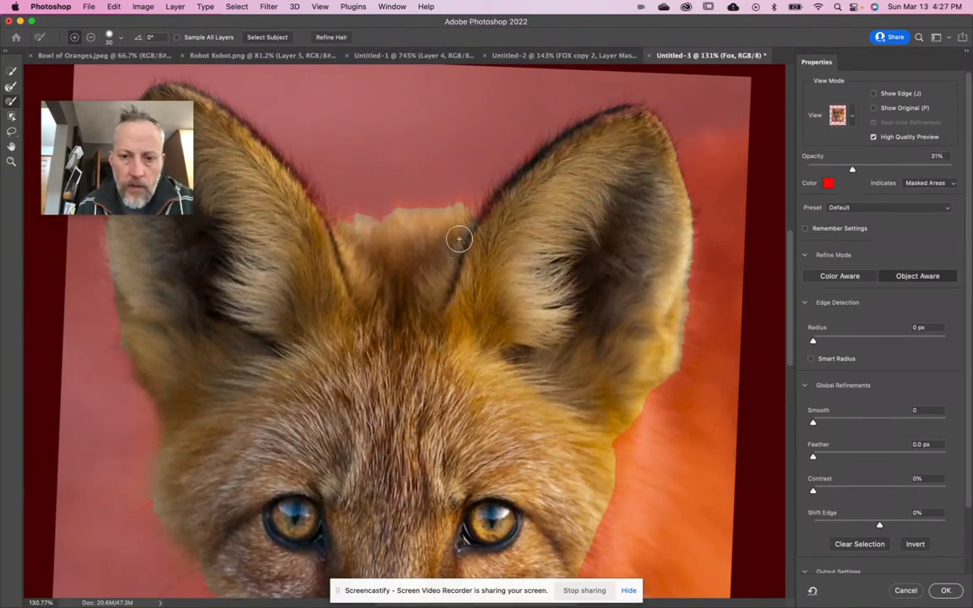
- Add a jagged, fur-like strip along the right cheek below the ear to the selection with the Lasso tool
{"action": "scroll", "coordinate": [458, 239], "scroll_direction": "down", "scroll_amount": 5}
{"action": "scroll", "coordinate": [459, 239], "scroll_direction": "right", "scroll_amount": 5}
{"action": "scroll", "coordinate": [459, 239], "scroll_direction": "down", "scroll_amount": 1}
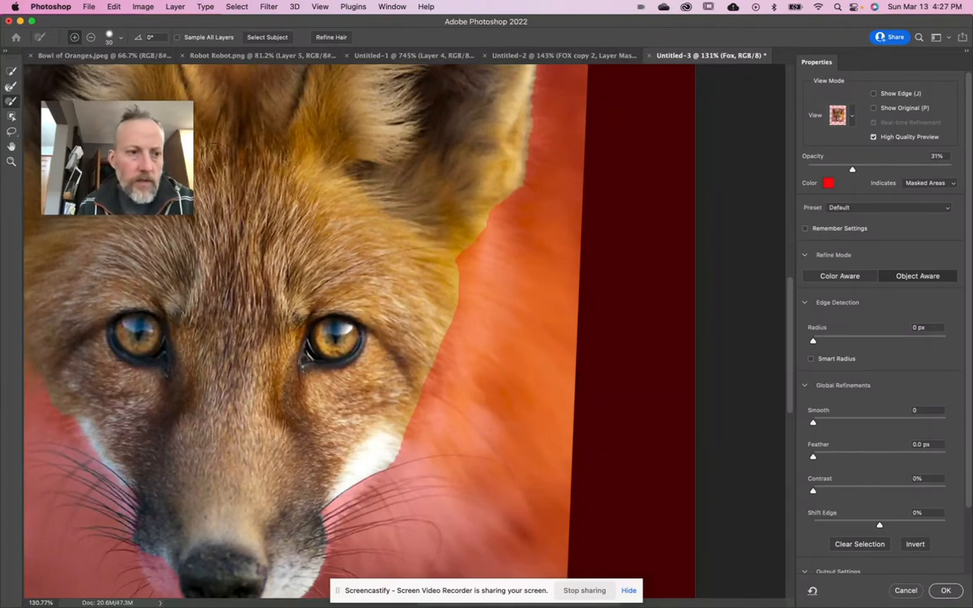
{"action": "left_click", "coordinate": [12, 131]}
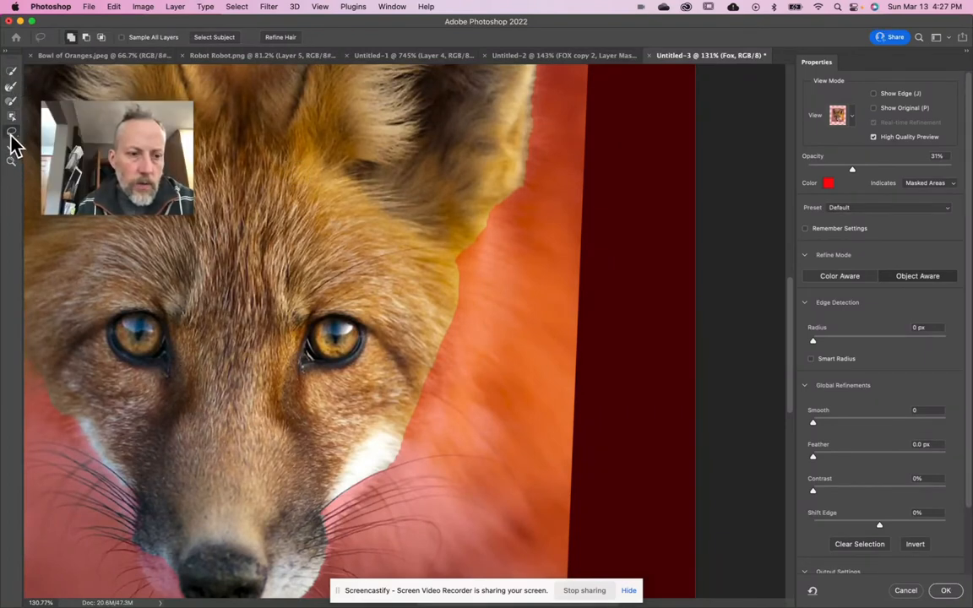
{"action": "mouse_move", "coordinate": [460, 243]}
{"action": "left_mouse_down"}
{"action": "mouse_move", "coordinate": [492, 244]}
{"action": "mouse_move", "coordinate": [474, 251]}
{"action": "mouse_move", "coordinate": [485, 306]}
{"action": "mouse_move", "coordinate": [447, 387]}
{"action": "mouse_move", "coordinate": [422, 373]}
{"action": "mouse_move", "coordinate": [415, 342]}
{"action": "mouse_move", "coordinate": [445, 228]}
{"action": "left_mouse_up"}
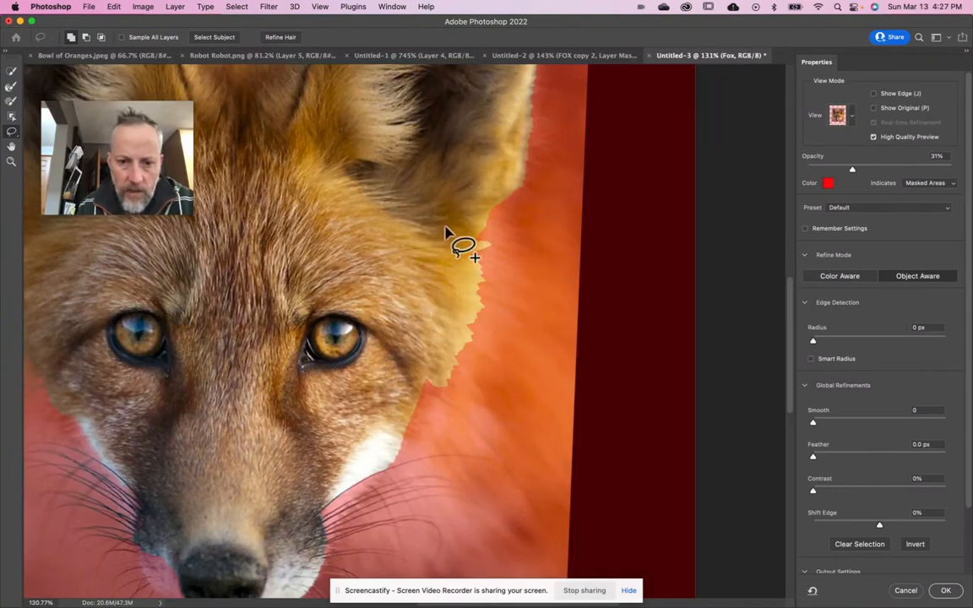
- Extend the selection with jagged Lasso outlines down the lower right cheek to the white fur
{"action": "scroll", "coordinate": [447, 232], "scroll_direction": "down", "scroll_amount": 5}
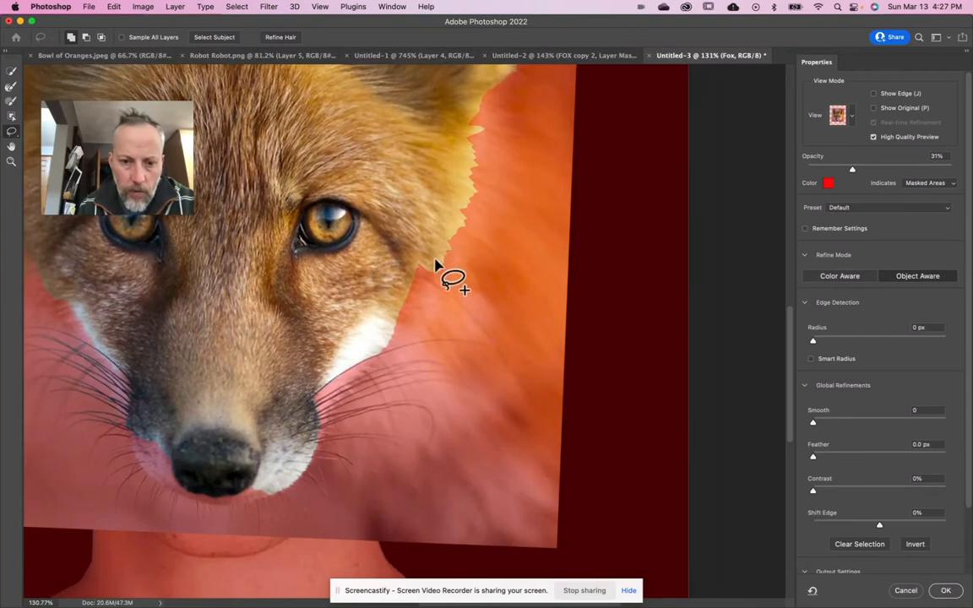
{"action": "mouse_move", "coordinate": [435, 261]}
{"action": "left_mouse_down"}
{"action": "mouse_move", "coordinate": [383, 330]}
{"action": "mouse_move", "coordinate": [381, 347]}
{"action": "mouse_move", "coordinate": [398, 363]}
{"action": "mouse_move", "coordinate": [418, 337]}
{"action": "mouse_move", "coordinate": [427, 271]}
{"action": "left_mouse_up"}
{"action": "mouse_move", "coordinate": [393, 345]}
{"action": "left_mouse_down"}
{"action": "mouse_move", "coordinate": [353, 348]}
{"action": "mouse_move", "coordinate": [321, 378]}
{"action": "mouse_move", "coordinate": [301, 404]}
{"action": "mouse_move", "coordinate": [313, 429]}
{"action": "mouse_move", "coordinate": [362, 378]}
{"action": "left_mouse_up"}
{"action": "mouse_move", "coordinate": [371, 371]}
{"action": "left_mouse_down"}
{"action": "mouse_move", "coordinate": [377, 354]}
{"action": "mouse_move", "coordinate": [395, 355]}
{"action": "mouse_move", "coordinate": [394, 339]}
{"action": "mouse_move", "coordinate": [374, 346]}
{"action": "mouse_move", "coordinate": [378, 362]}
{"action": "mouse_move", "coordinate": [391, 359]}
{"action": "mouse_move", "coordinate": [397, 347]}
{"action": "mouse_move", "coordinate": [355, 370]}
{"action": "mouse_move", "coordinate": [376, 358]}
{"action": "mouse_move", "coordinate": [384, 365]}
{"action": "mouse_move", "coordinate": [377, 352]}
{"action": "left_mouse_up"}
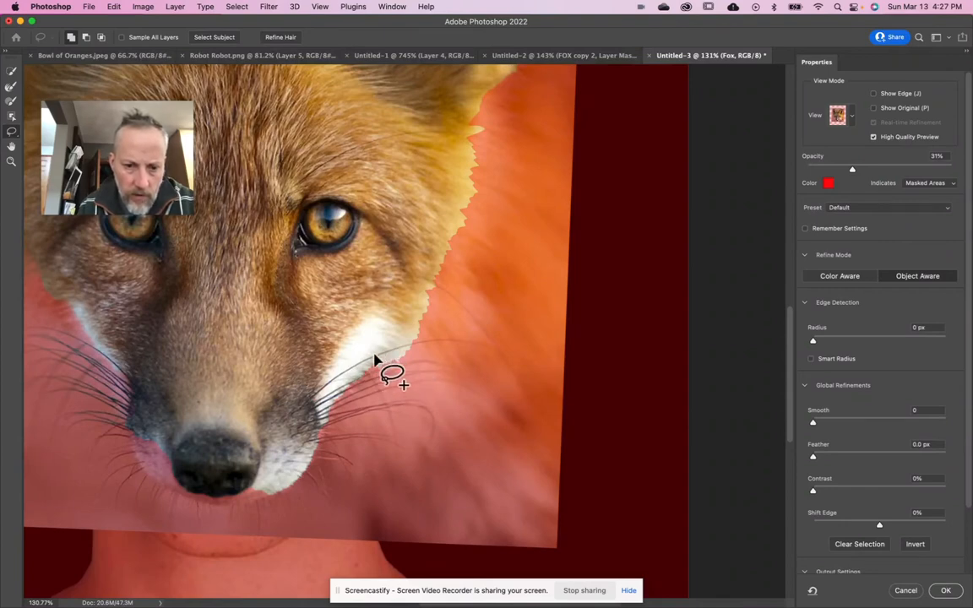
- Refine the edge of the white fur beside the right whiskers with the Refine Edge Brush at 35 px
{"action": "scroll", "coordinate": [365, 370], "scroll_direction": "left", "scroll_amount": 4}
{"action": "scroll", "coordinate": [365, 370], "scroll_direction": "down", "scroll_amount": 1}
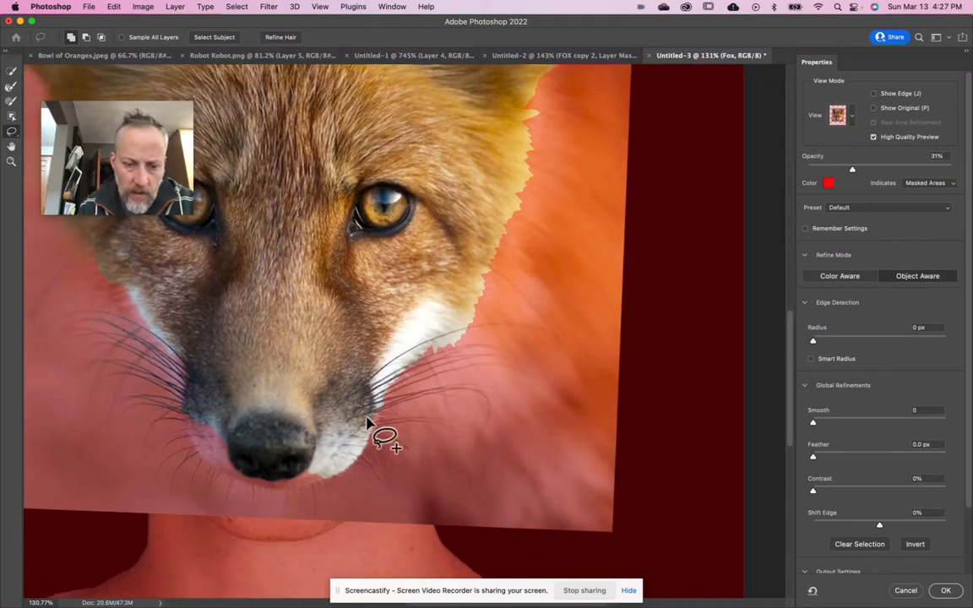
{"action": "scroll", "coordinate": [371, 405], "scroll_direction": "left", "scroll_amount": 7}
{"action": "scroll", "coordinate": [372, 405], "scroll_direction": "down", "scroll_amount": 4}
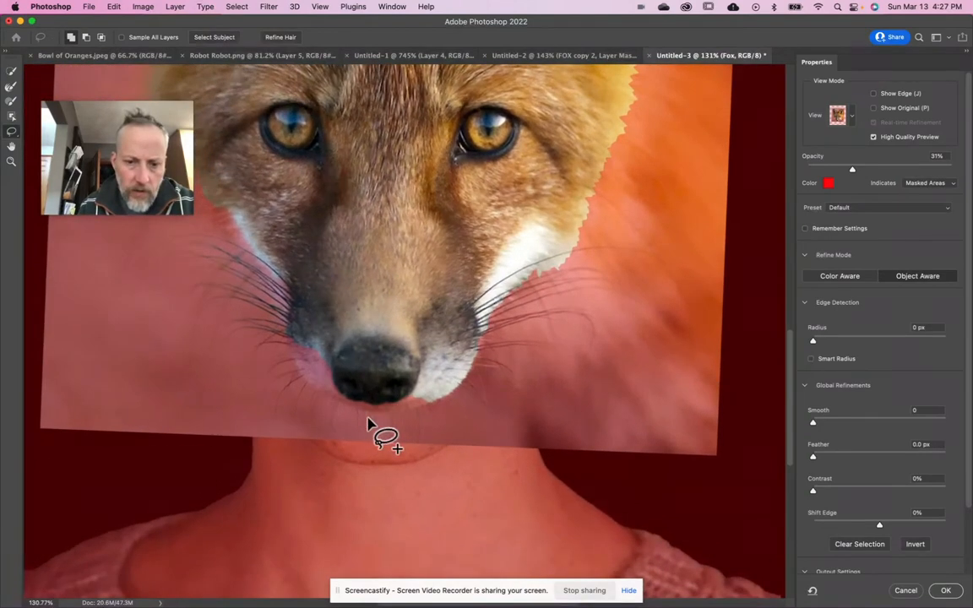
{"action": "left_click", "coordinate": [11, 86]}
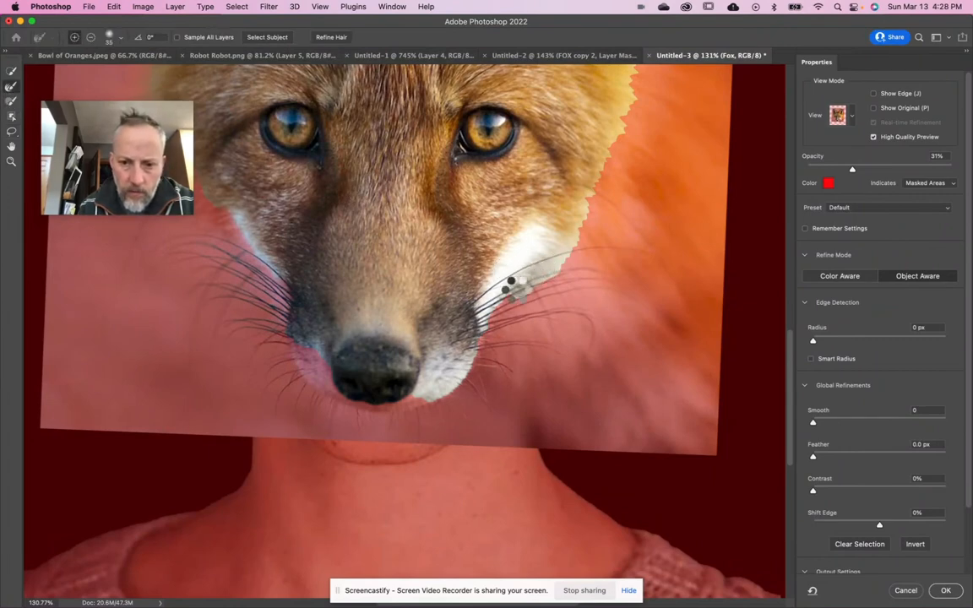
{"action": "left_click_drag", "start_coordinate": [577, 242], "coordinate": [553, 265]}
{"action": "scroll", "coordinate": [488, 314], "scroll_direction": "down", "scroll_amount": 3}
{"action": "scroll", "coordinate": [488, 314], "scroll_direction": "left", "scroll_amount": 2}
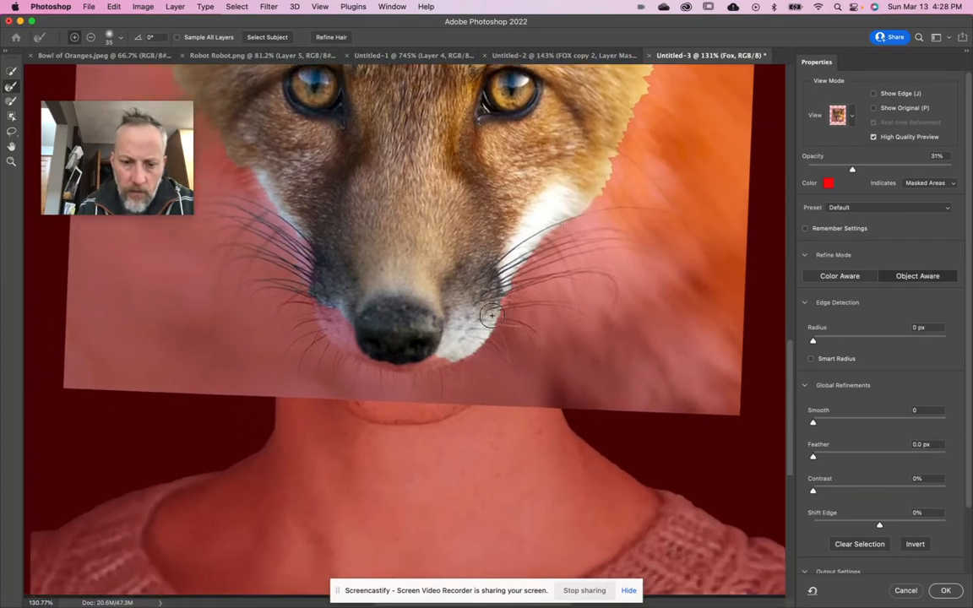
- Paint the missing white muzzle fur left of the nose into the selection with the Brush tool at 30 px
{"action": "mouse_move", "coordinate": [145, 161]}
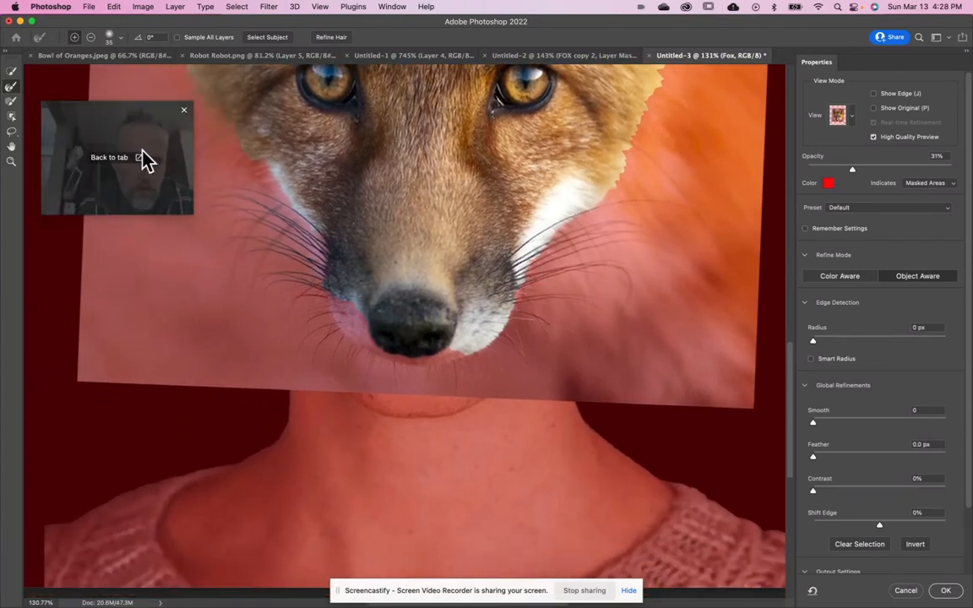
{"action": "left_click", "coordinate": [11, 100]}
{"action": "left_click_drag", "start_coordinate": [343, 297], "coordinate": [370, 329]}
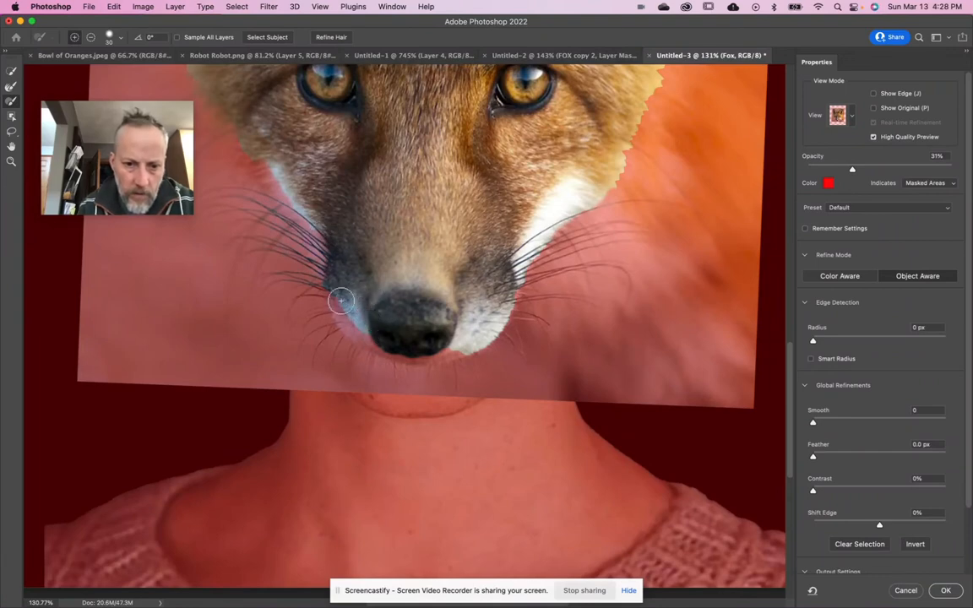
{"action": "mouse_move", "coordinate": [348, 329]}
{"action": "left_mouse_down"}
{"action": "mouse_move", "coordinate": [385, 351]}
{"action": "mouse_move", "coordinate": [350, 314]}
{"action": "left_mouse_up"}
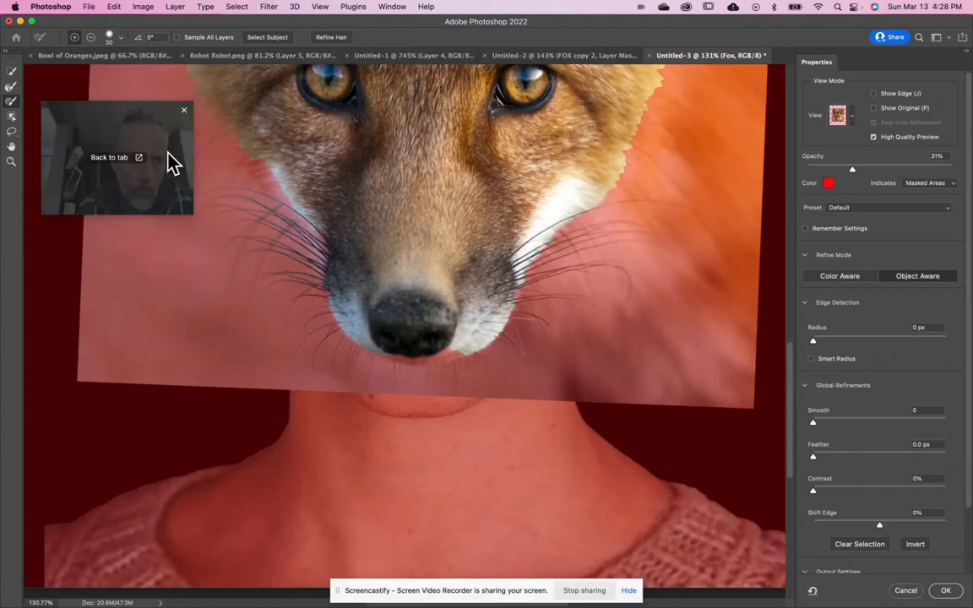
- Add the chin below the nose and the white fur edge of the left cheek with the Quick Selection tool at size 30
{"action": "left_click", "coordinate": [11, 71]}
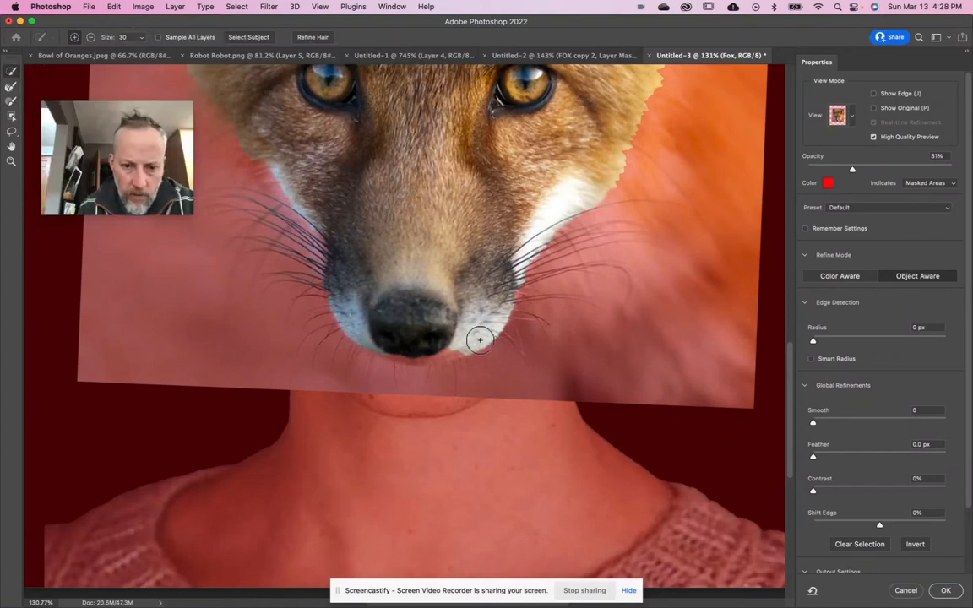
{"action": "mouse_move", "coordinate": [374, 343]}
{"action": "left_mouse_down"}
{"action": "mouse_move", "coordinate": [461, 352]}
{"action": "mouse_move", "coordinate": [394, 354]}
{"action": "mouse_move", "coordinate": [414, 363]}
{"action": "left_mouse_up"}
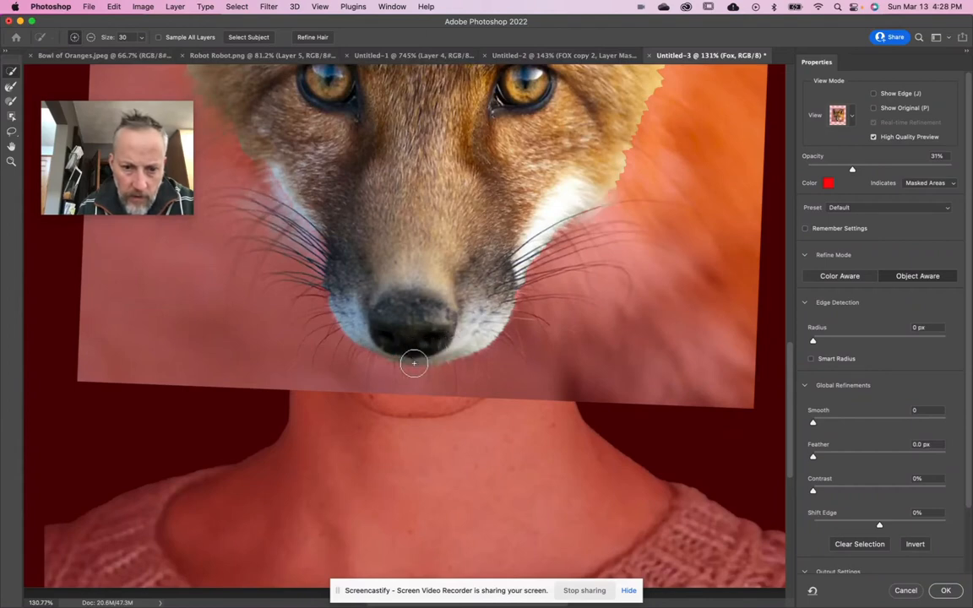
{"action": "scroll", "coordinate": [419, 289], "scroll_direction": "up", "scroll_amount": 5}
{"action": "scroll", "coordinate": [419, 289], "scroll_direction": "left", "scroll_amount": 5}
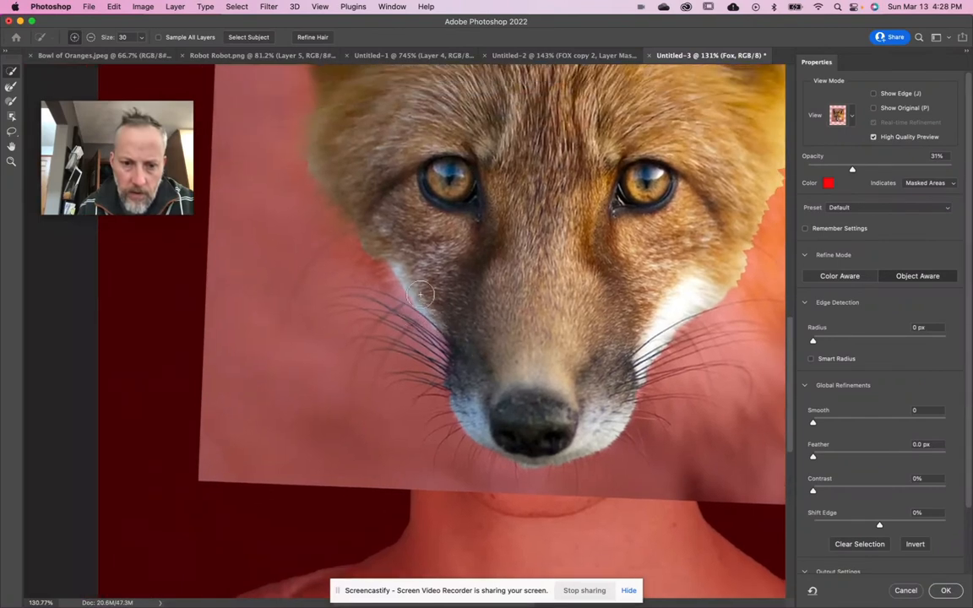
{"action": "left_click_drag", "start_coordinate": [445, 336], "coordinate": [450, 358]}
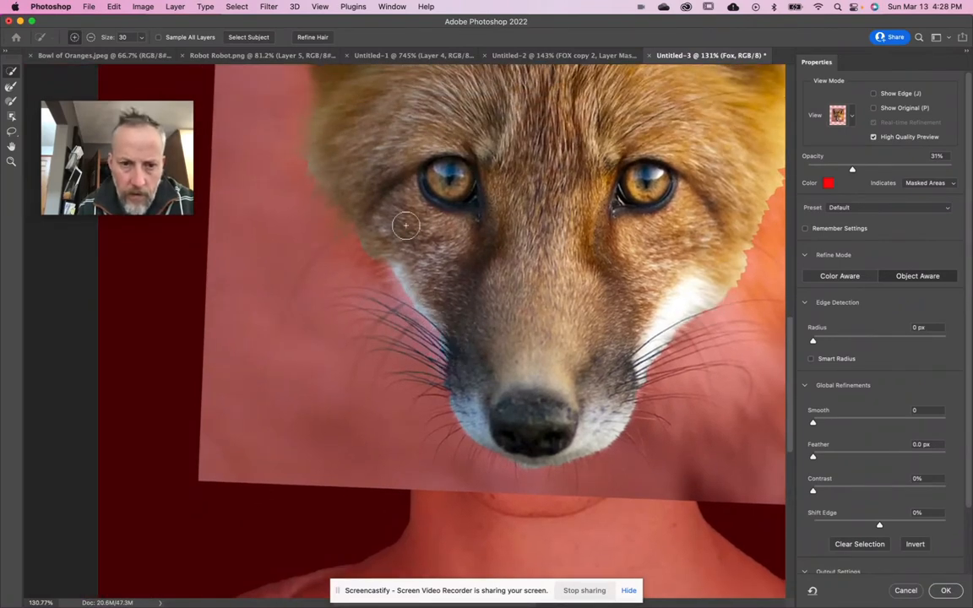
- Refine the fur edge beneath the fox's right ear with the Refine Edge Brush at 35 px
{"action": "scroll", "coordinate": [405, 225], "scroll_direction": "up", "scroll_amount": 10}
{"action": "scroll", "coordinate": [405, 224], "scroll_direction": "right", "scroll_amount": 6}
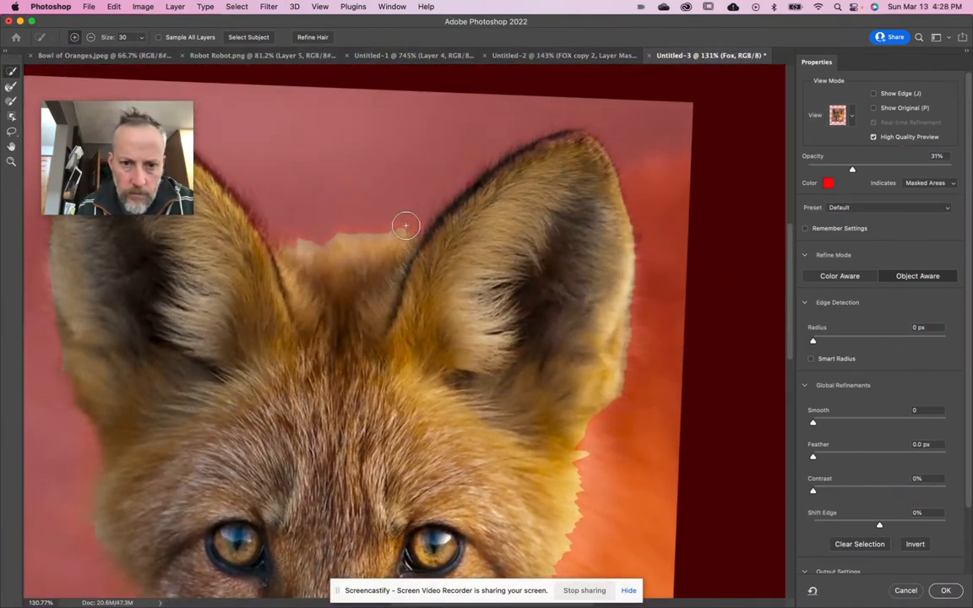
{"action": "scroll", "coordinate": [405, 224], "scroll_direction": "down", "scroll_amount": 5}
{"action": "scroll", "coordinate": [405, 225], "scroll_direction": "right", "scroll_amount": 3}
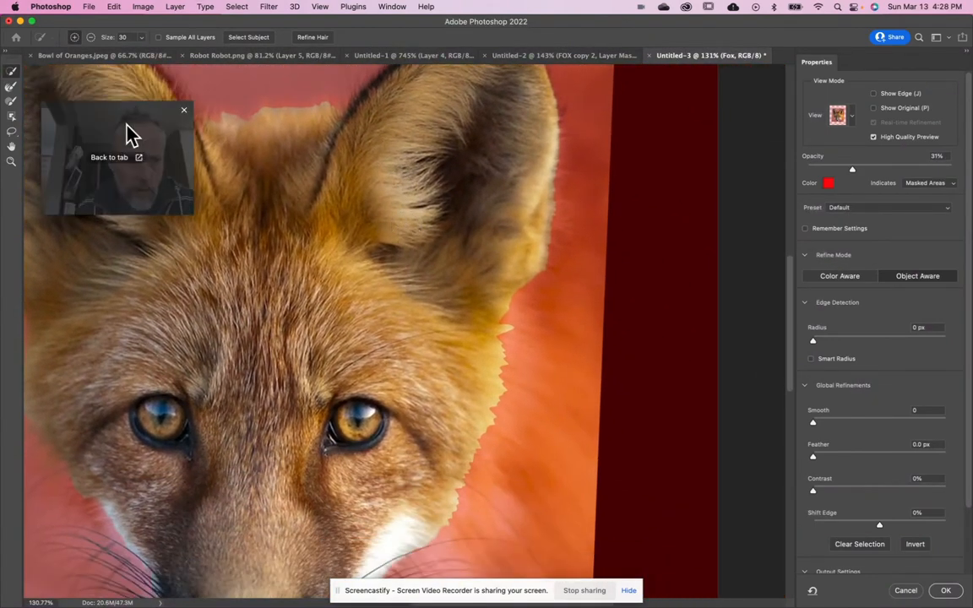
{"action": "left_click", "coordinate": [11, 86]}
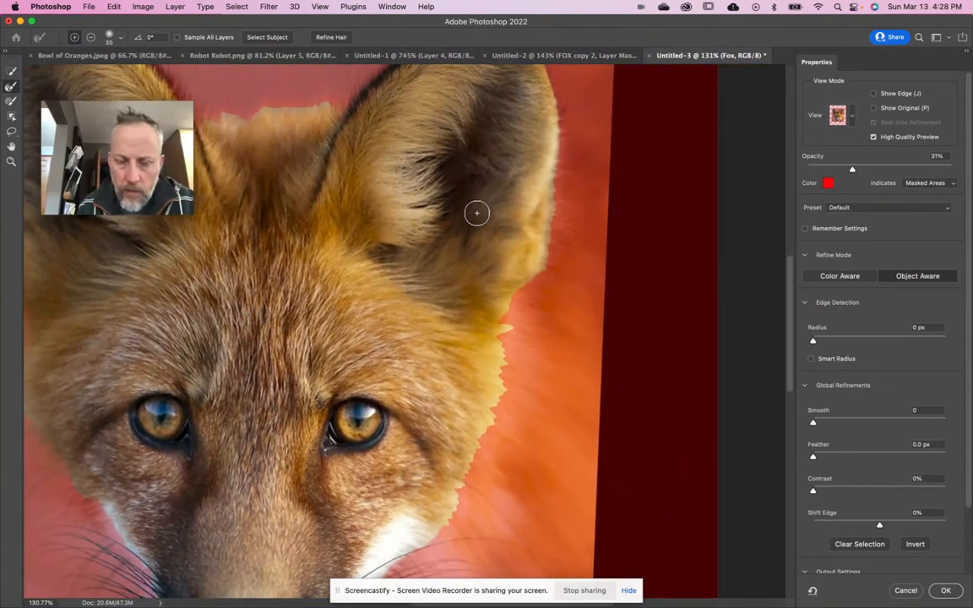
{"action": "left_click_drag", "start_coordinate": [549, 245], "coordinate": [507, 306]}
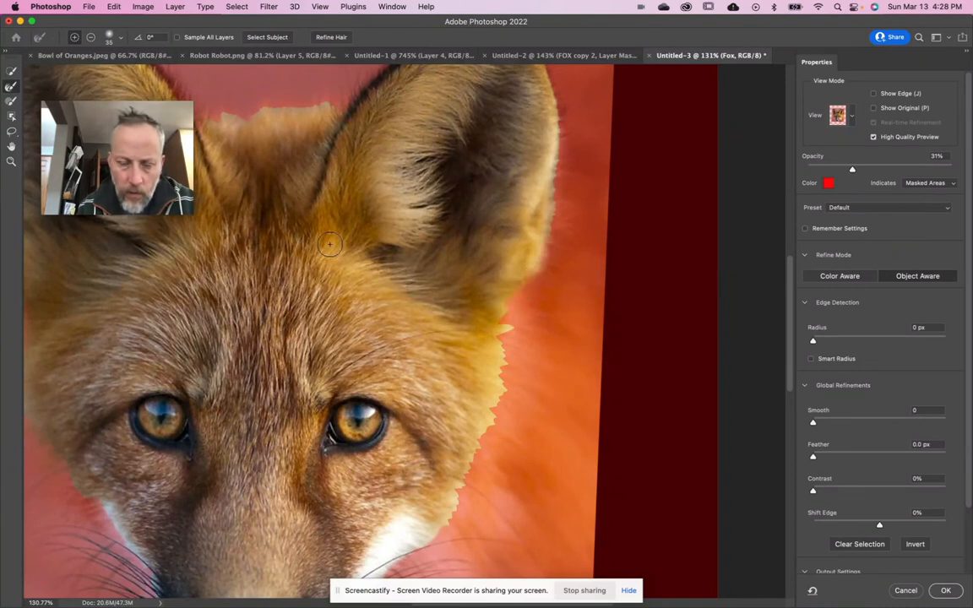
- Add small Lasso outlines to the selection along the outer fur at the base of the right ear
{"action": "left_click", "coordinate": [12, 131]}
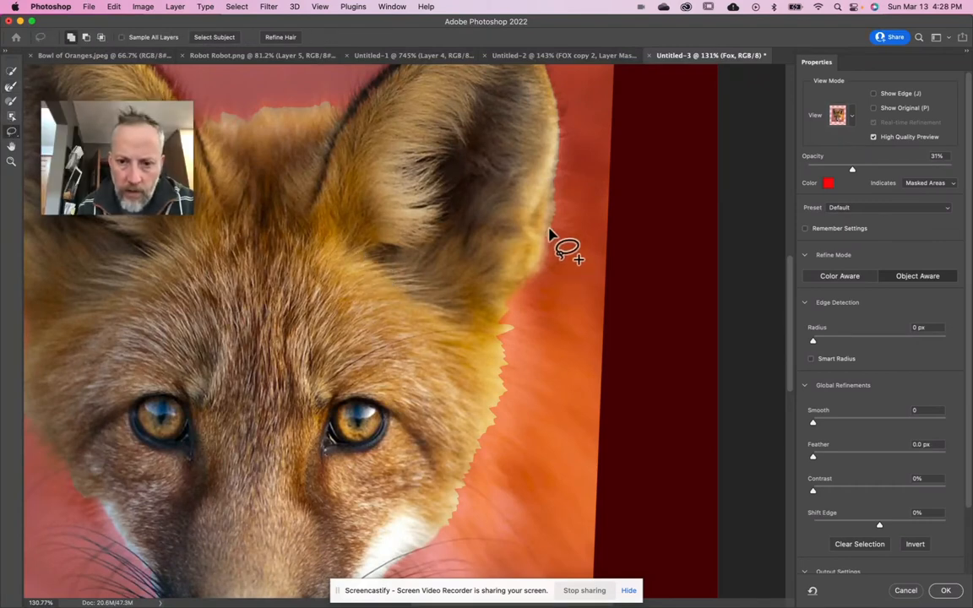
{"action": "mouse_move", "coordinate": [548, 249]}
{"action": "left_mouse_down"}
{"action": "mouse_move", "coordinate": [520, 284]}
{"action": "mouse_move", "coordinate": [542, 289]}
{"action": "mouse_move", "coordinate": [565, 277]}
{"action": "mouse_move", "coordinate": [569, 239]}
{"action": "left_mouse_up"}
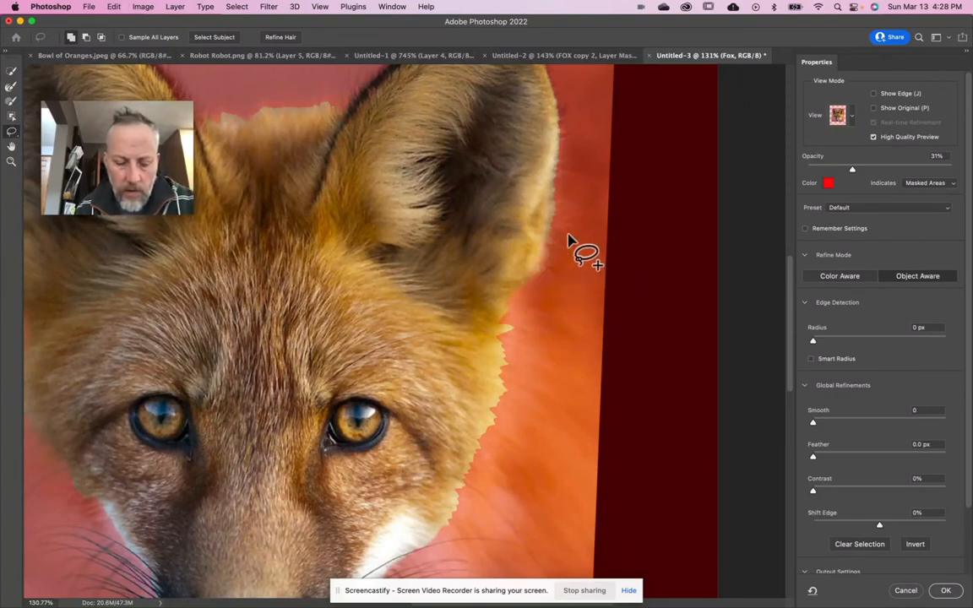
{"action": "mouse_move", "coordinate": [569, 239]}
{"action": "left_mouse_down"}
{"action": "mouse_move", "coordinate": [531, 277]}
{"action": "mouse_move", "coordinate": [547, 290]}
{"action": "mouse_move", "coordinate": [581, 248]}
{"action": "left_mouse_up"}
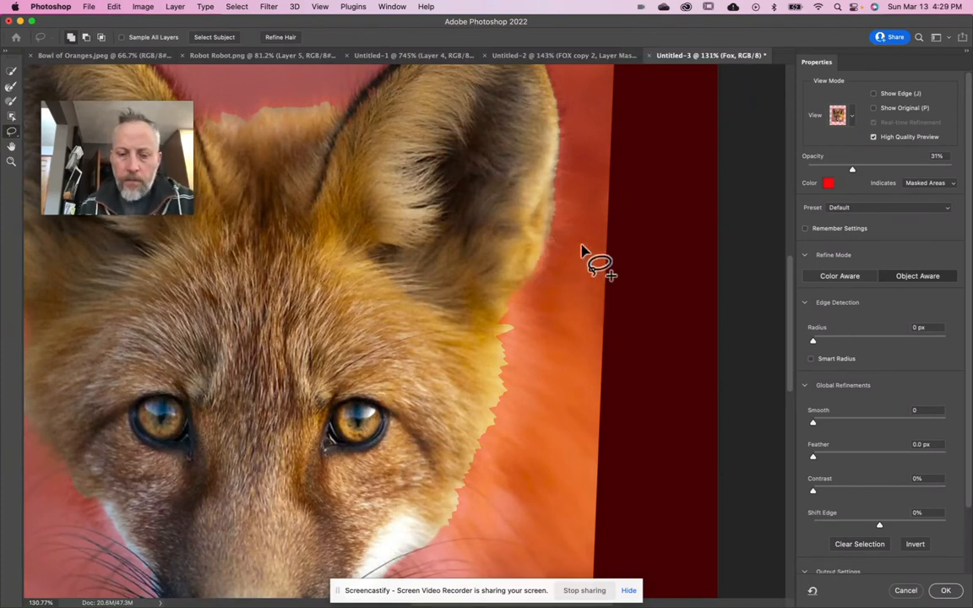
- Output the refined fox selection to a Layer Mask and apply it to the Fox layer
{"action": "key", "text": "super+0"}
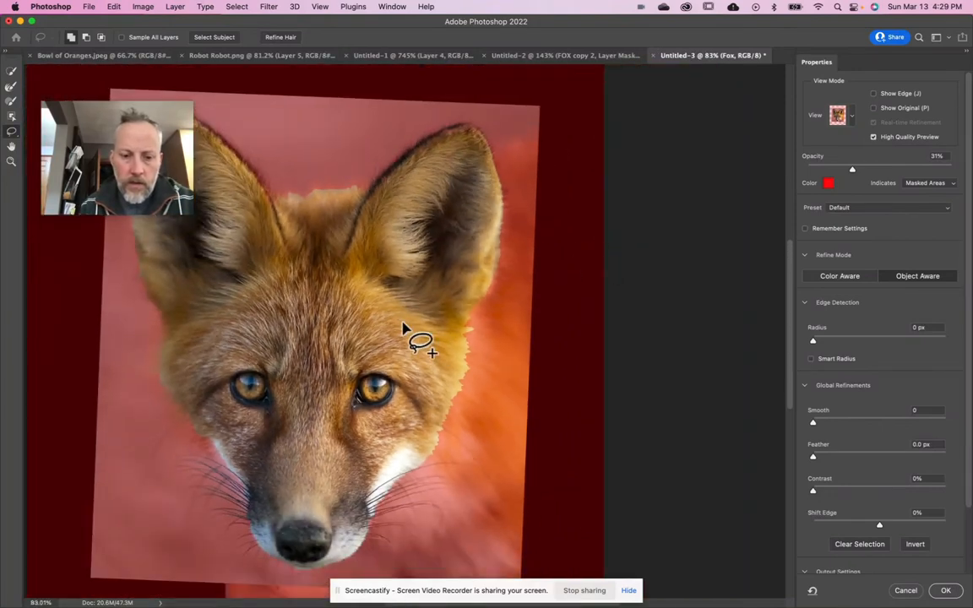
{"action": "scroll", "coordinate": [402, 325], "scroll_direction": "left", "scroll_amount": 5}
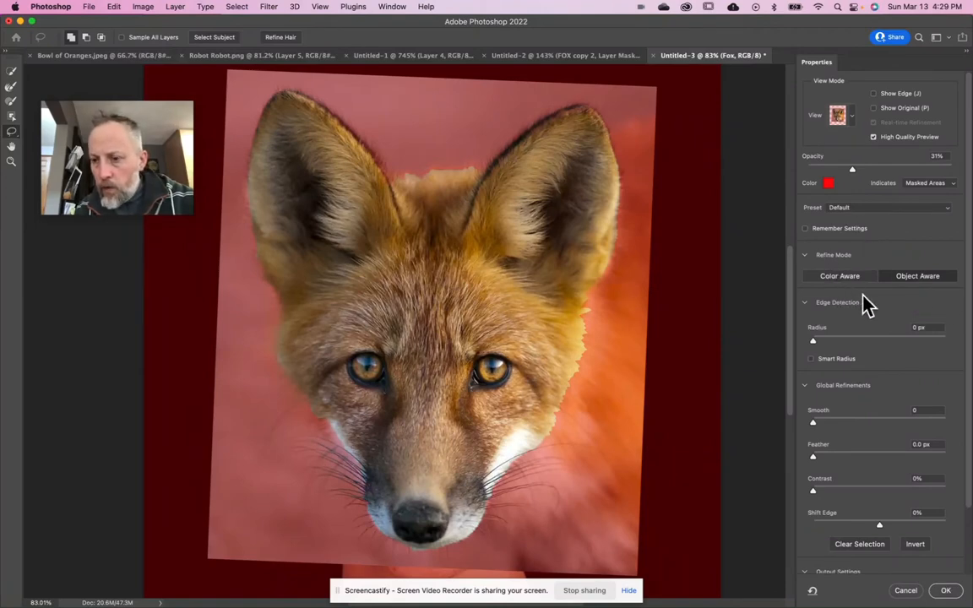
{"action": "scroll", "coordinate": [878, 365], "scroll_direction": "down", "scroll_amount": 4}
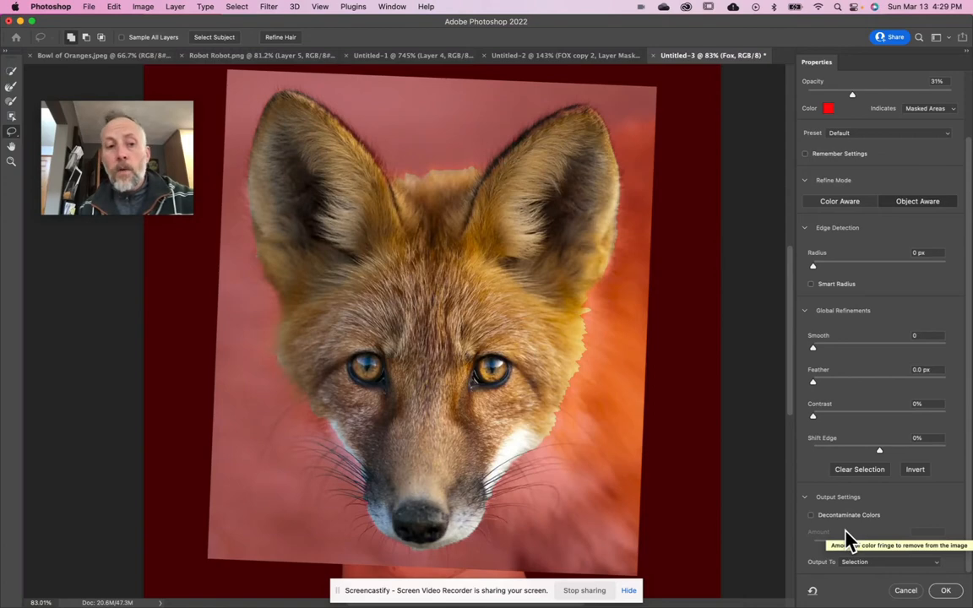
{"action": "left_click", "coordinate": [882, 564]}
{"action": "left_click", "coordinate": [882, 576]}
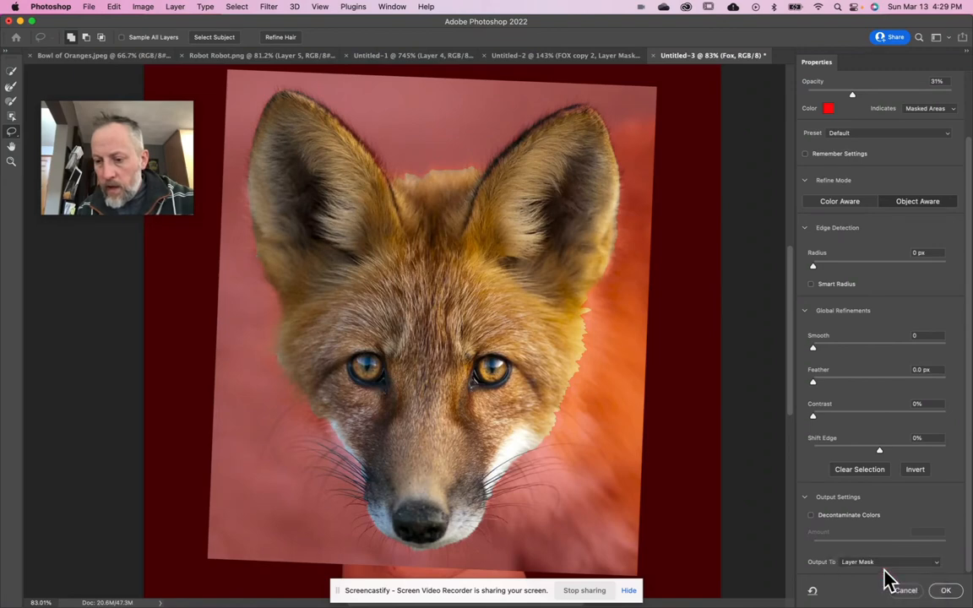
{"action": "left_click", "coordinate": [946, 590]}
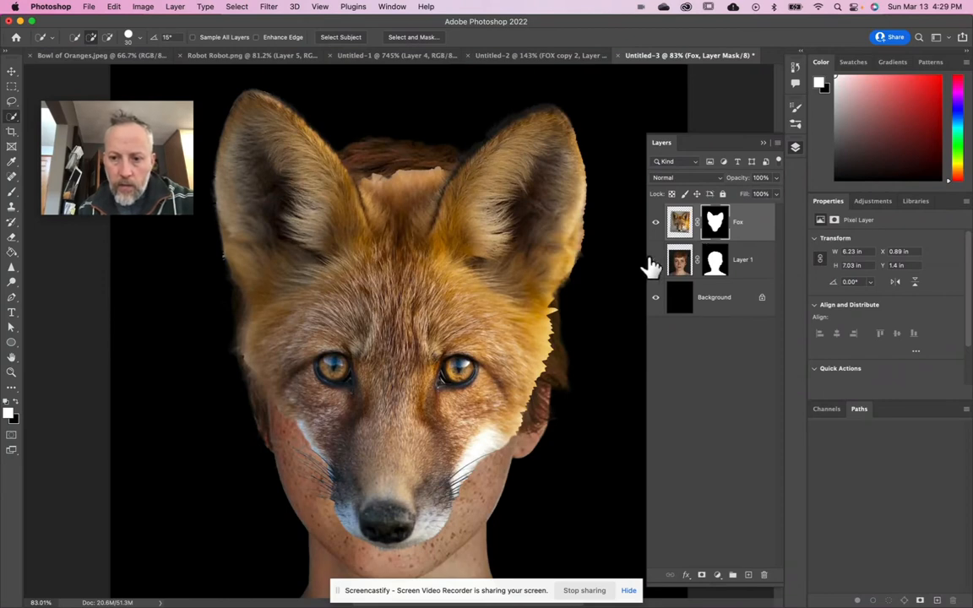
- With Layer 1 temporarily hidden, reopen the Fox layer mask in Select and Mask with the Brush tool at 30 px
{"action": "left_click", "coordinate": [654, 260]}
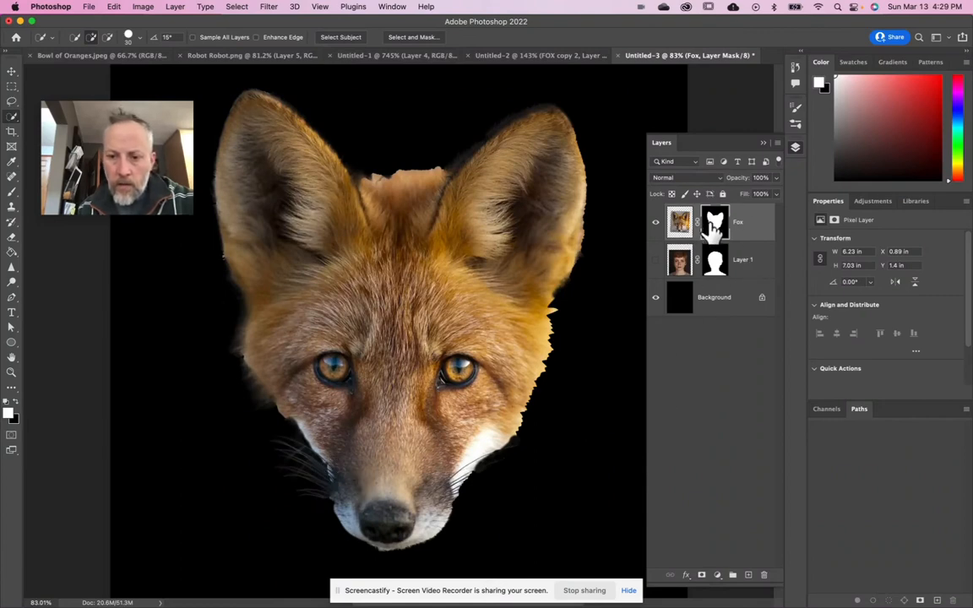
{"action": "double_click", "coordinate": [712, 225]}
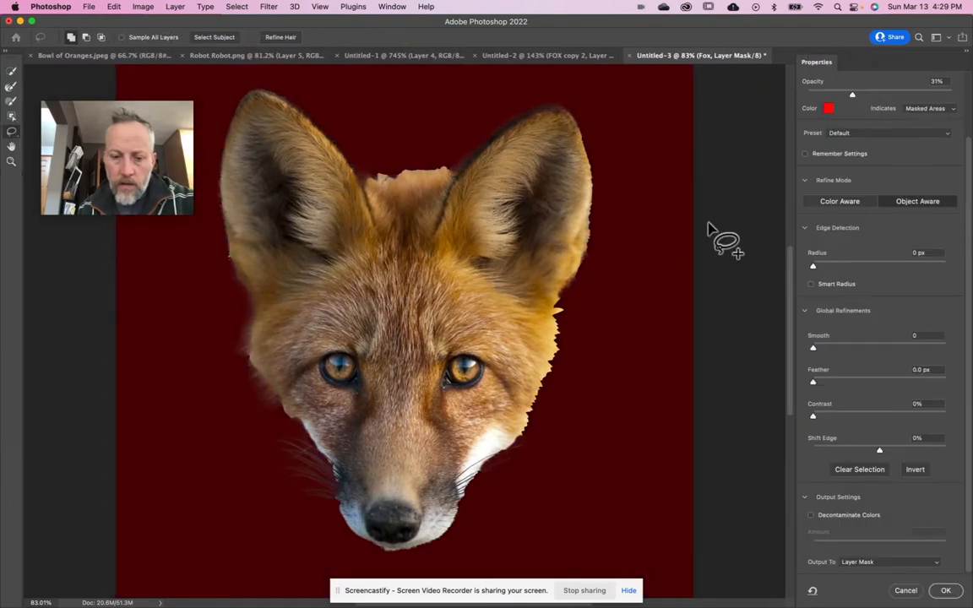
{"action": "left_click", "coordinate": [12, 100]}
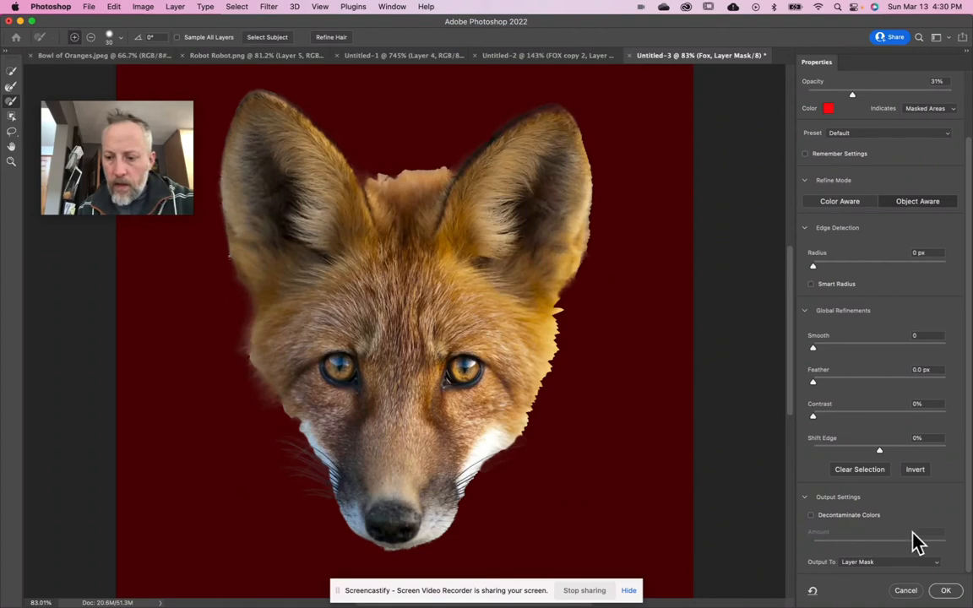
{"action": "left_click", "coordinate": [946, 590]}
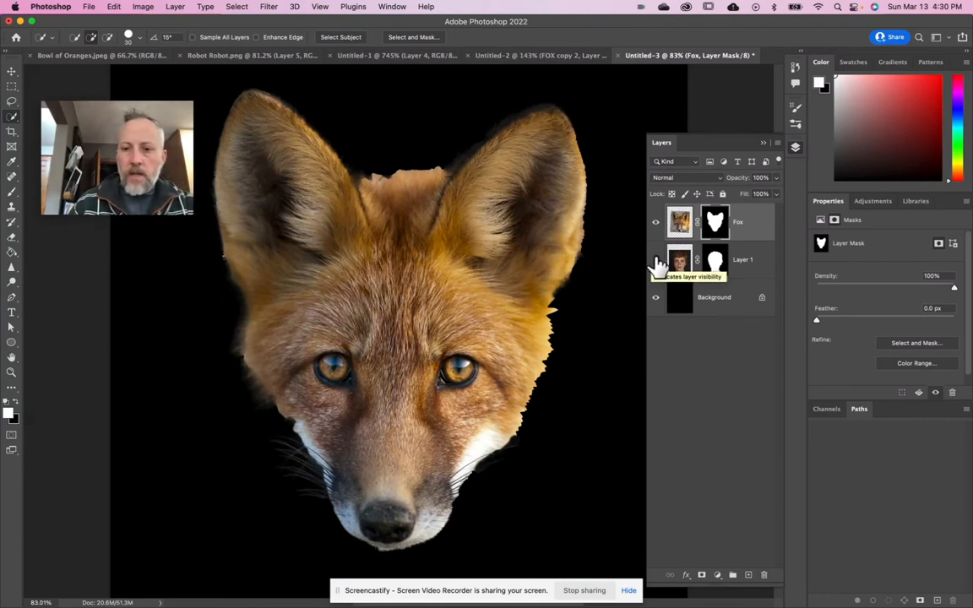
{"action": "left_click", "coordinate": [655, 263]}
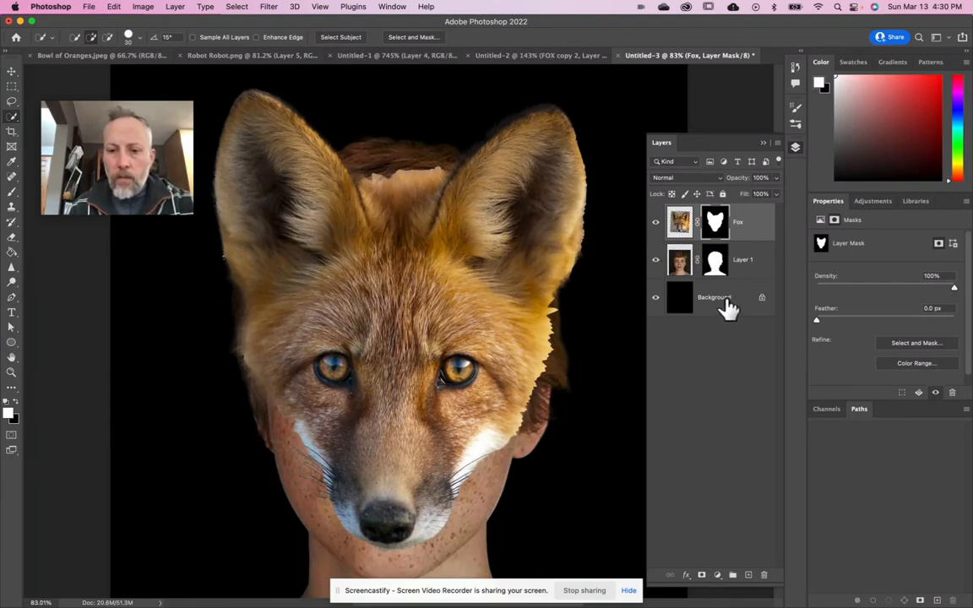
- Duplicate Layer 1 and the Fox layer together with their layer masks as backups
{"action": "left_click", "coordinate": [681, 262]}
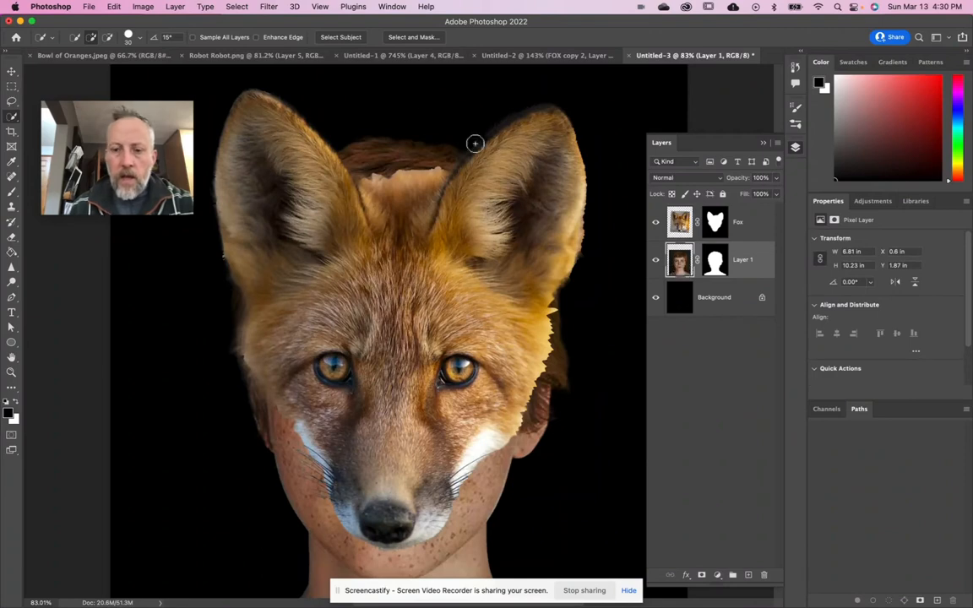
{"action": "left_click", "coordinate": [179, 9]}
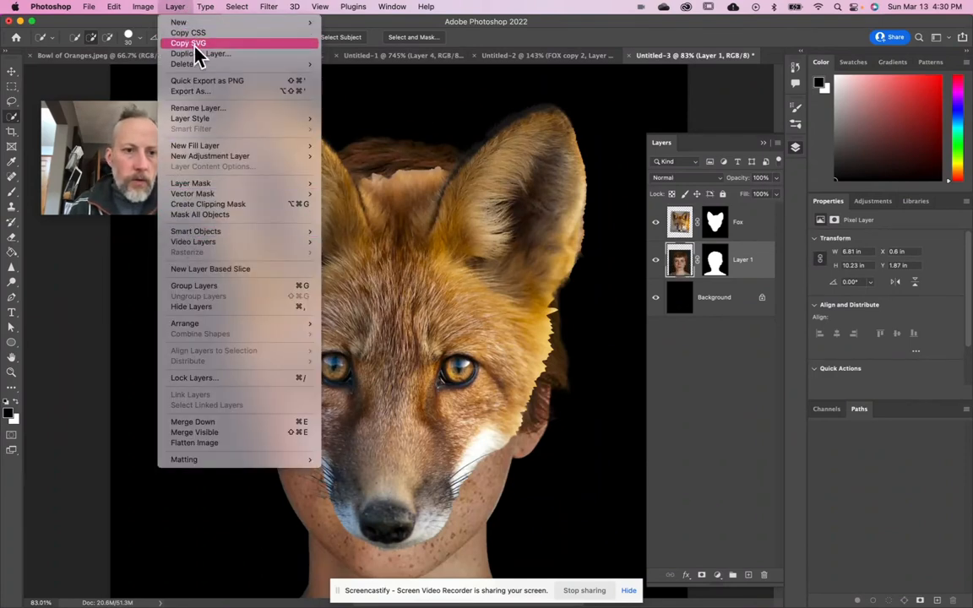
{"action": "left_click", "coordinate": [177, 10]}
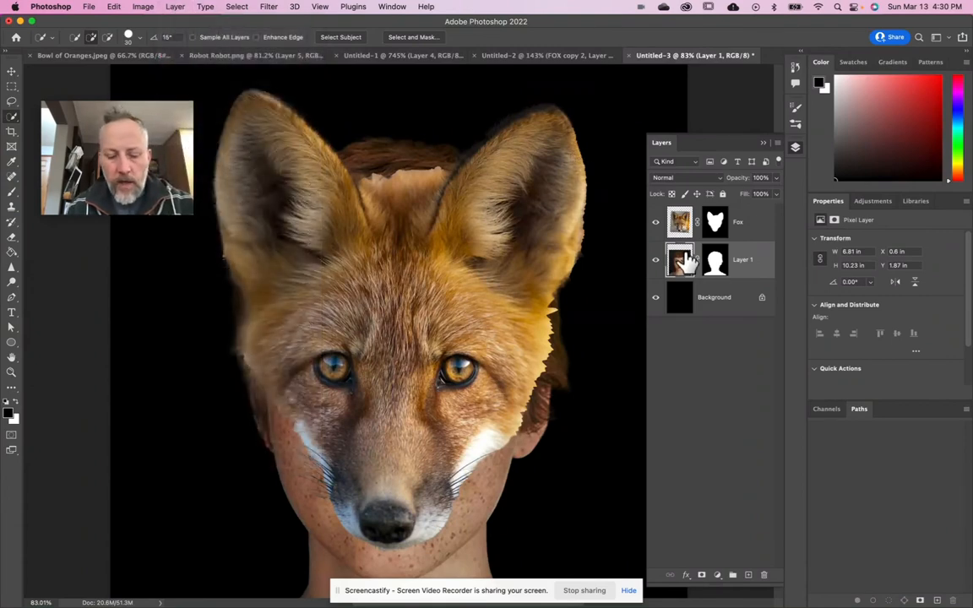
{"action": "key", "text": "super+j"}
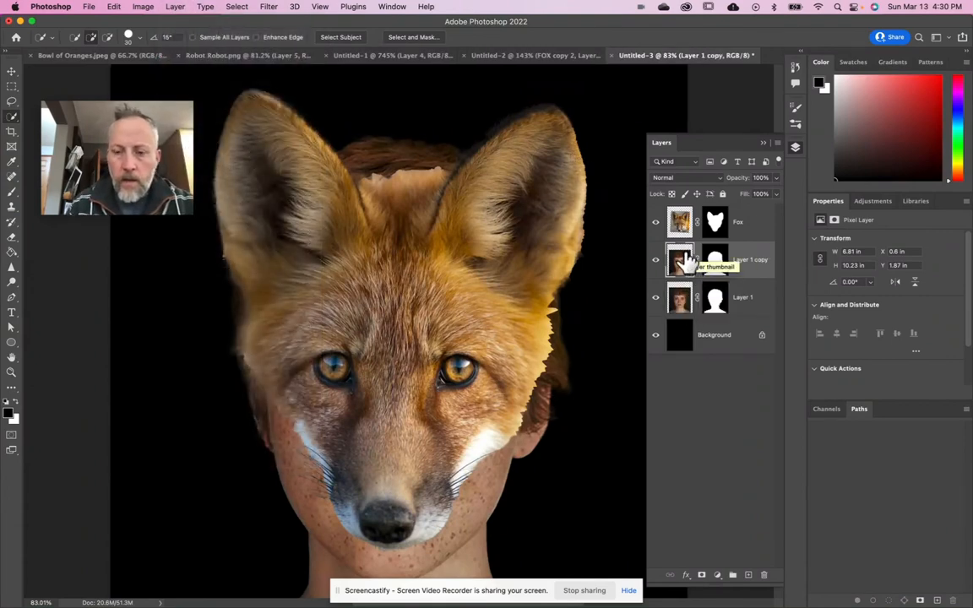
{"action": "left_click_drag", "start_coordinate": [675, 221], "coordinate": [679, 217]}
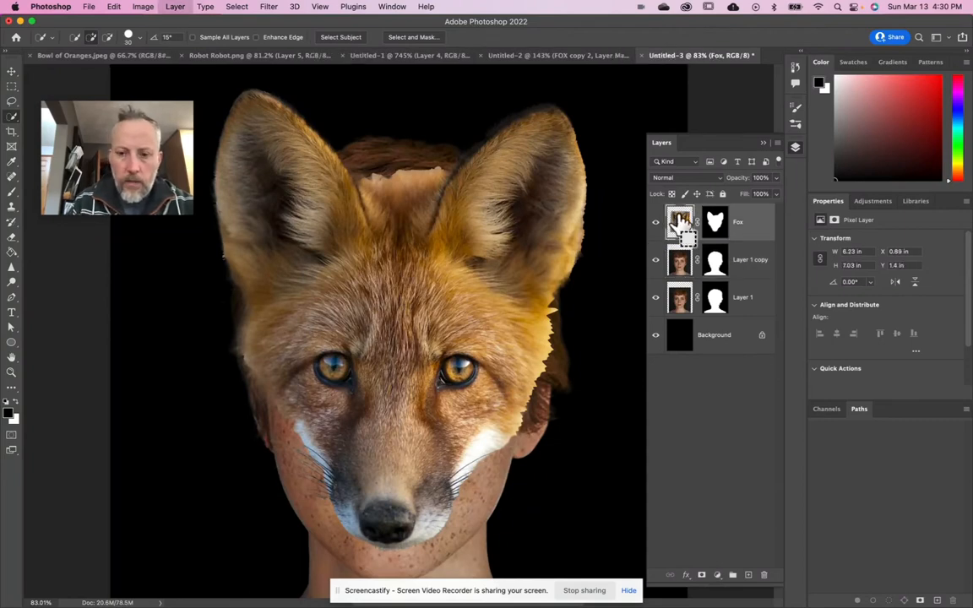
{"action": "key", "text": "super+j"}
- Hide and lock the Fox copy and Layer 1 copy layers, and check the portrait beneath the Fox layer
{"action": "left_click", "coordinate": [655, 223]}
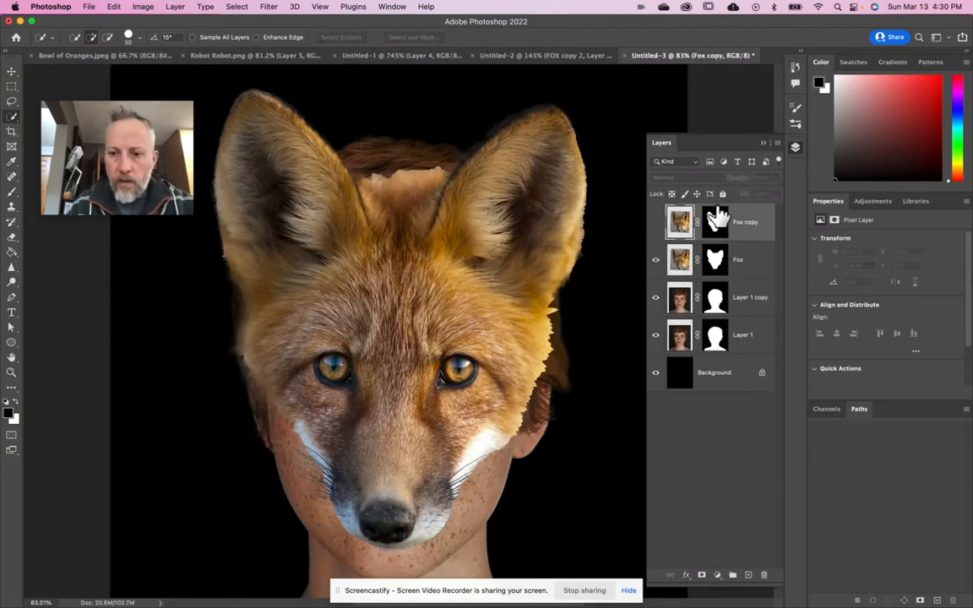
{"action": "key", "text": "super+slash"}
{"action": "left_click", "coordinate": [655, 297]}
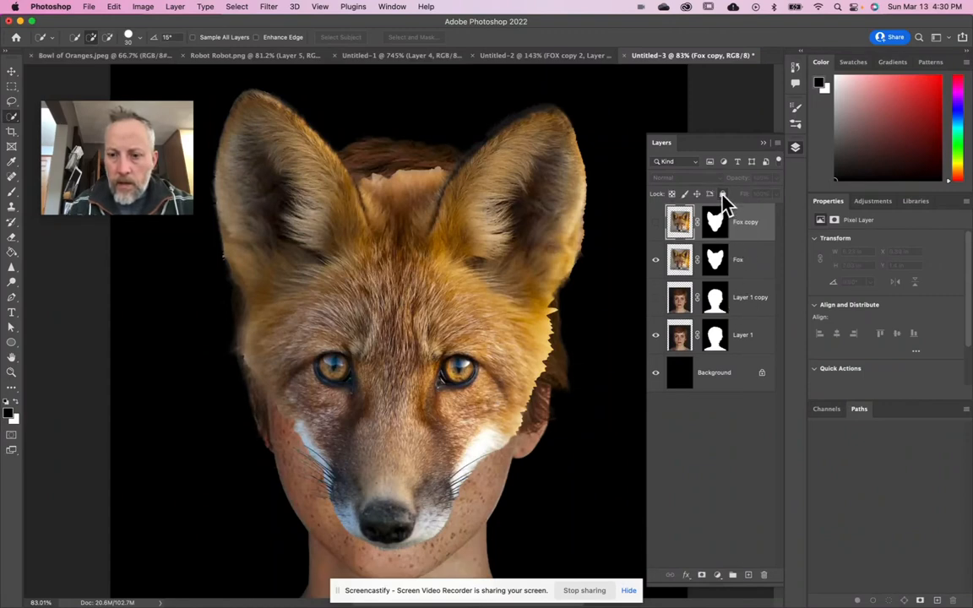
{"action": "left_click", "coordinate": [749, 309]}
{"action": "left_click", "coordinate": [724, 195]}
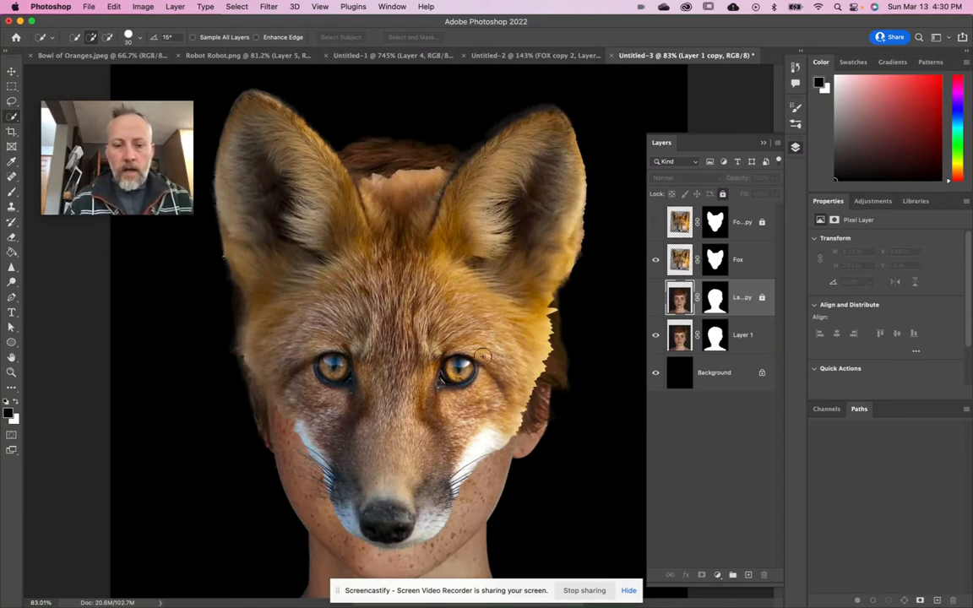
{"action": "left_click", "coordinate": [655, 261]}
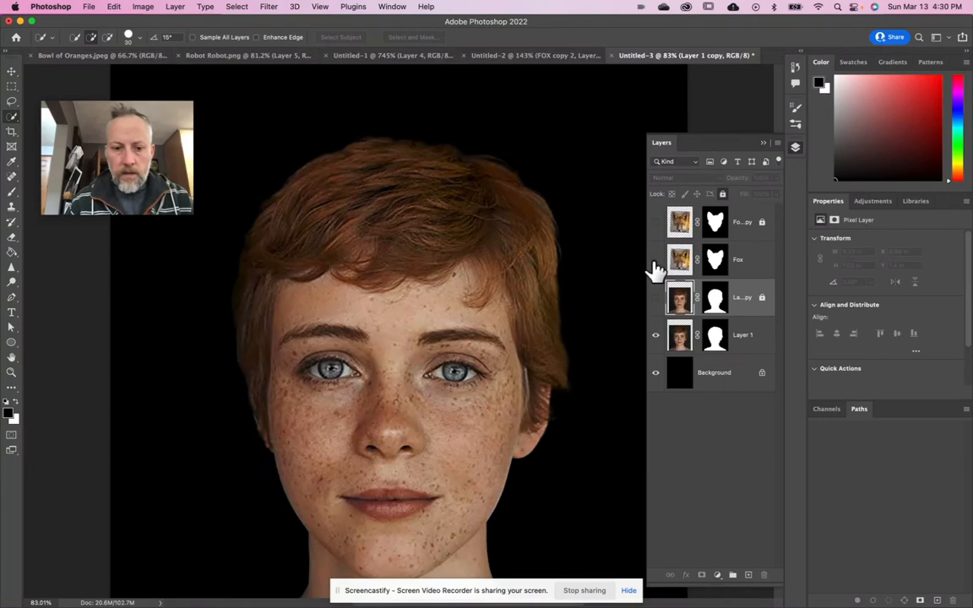
{"action": "left_click", "coordinate": [655, 261]}
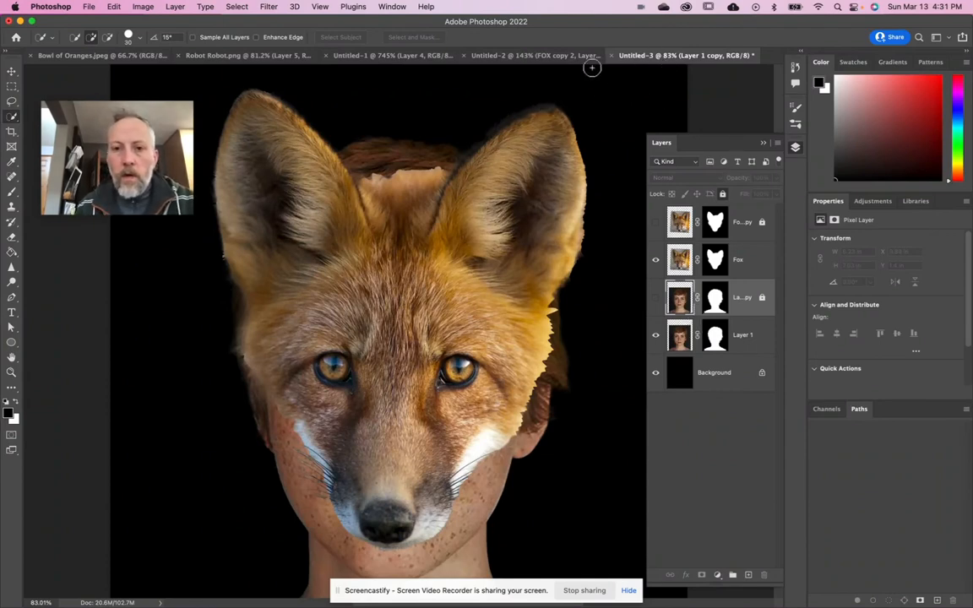
- Switch to the Untitled-2 document, fit it in view and hide every layer from wiskers down to FOX copy 3
{"action": "left_click", "coordinate": [566, 58]}
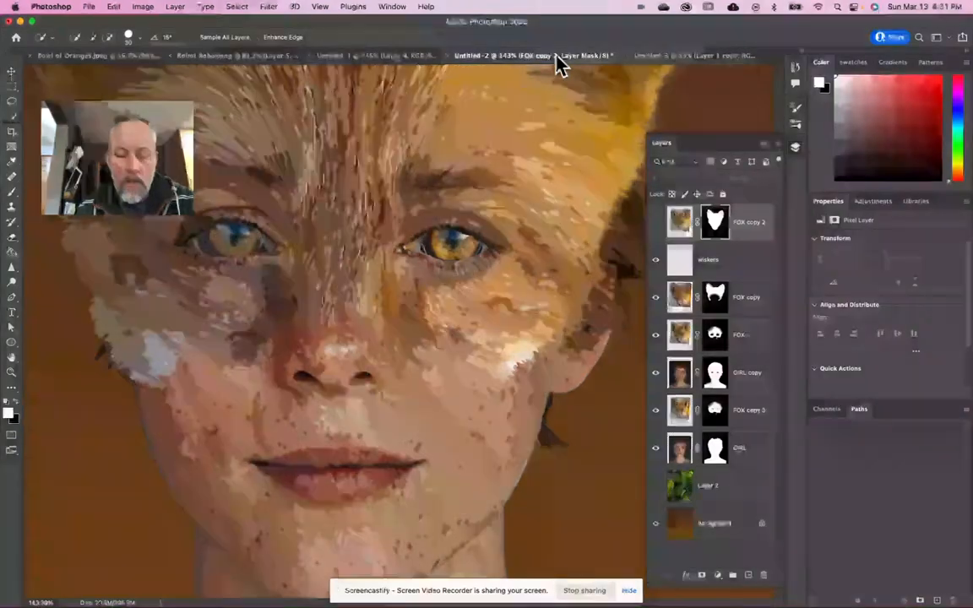
{"action": "key", "text": "super+0"}
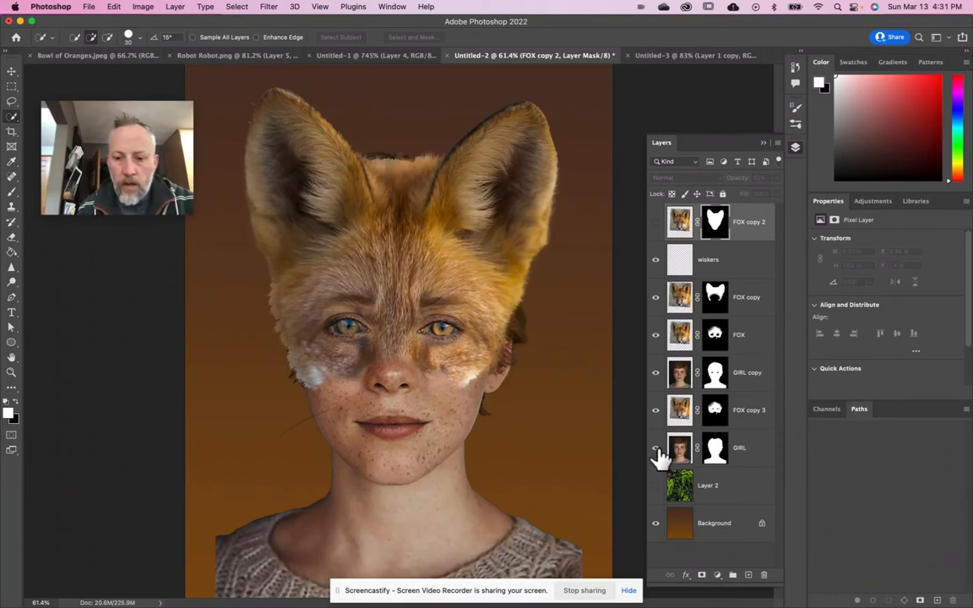
{"action": "left_click_drag", "start_coordinate": [656, 263], "coordinate": [660, 406]}
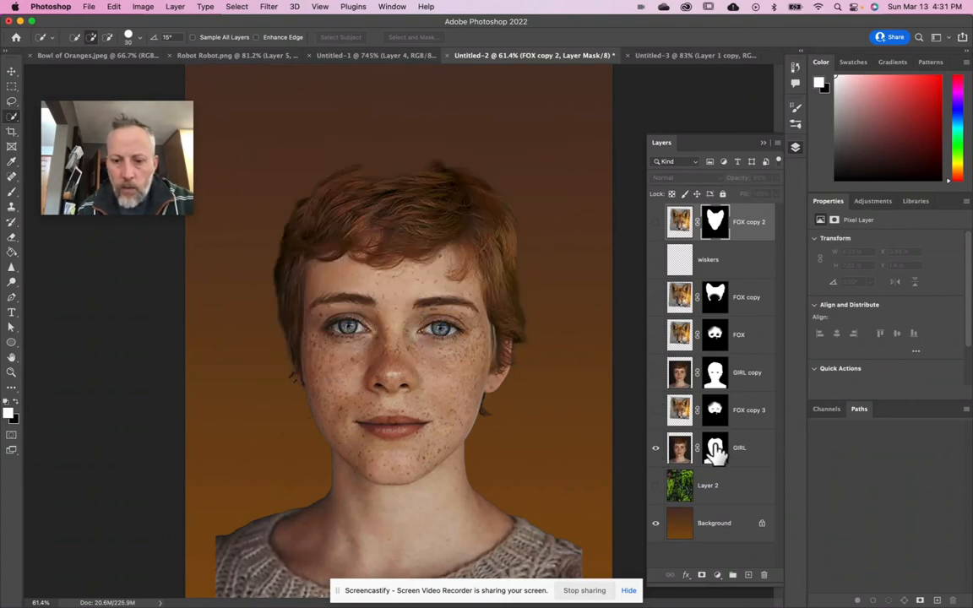
- Show the FOX copy 3 layer and check its layer mask on its own before returning to the image
{"action": "left_click", "coordinate": [656, 412]}
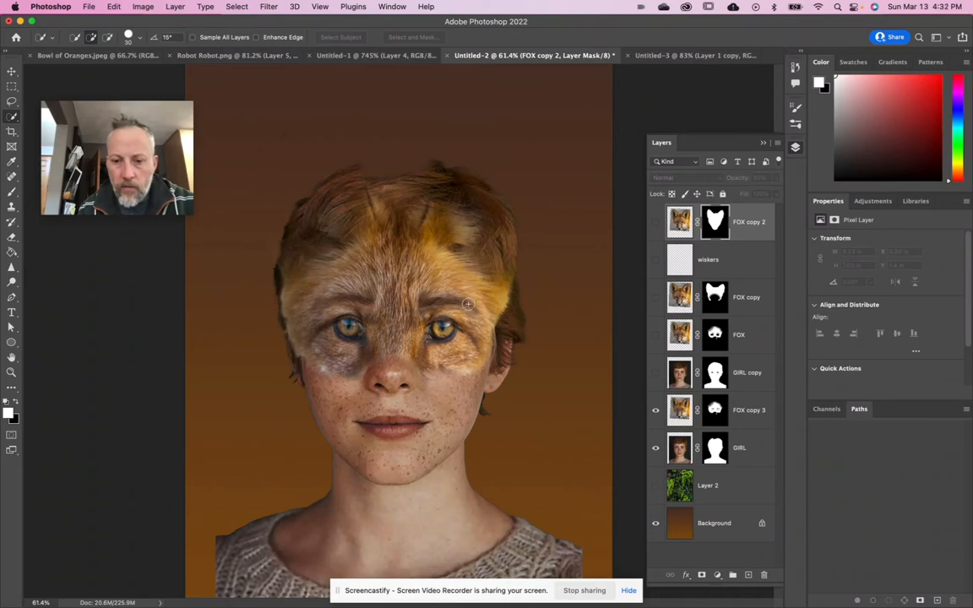
{"action": "left_click", "coordinate": [715, 419], "text": "alt"}
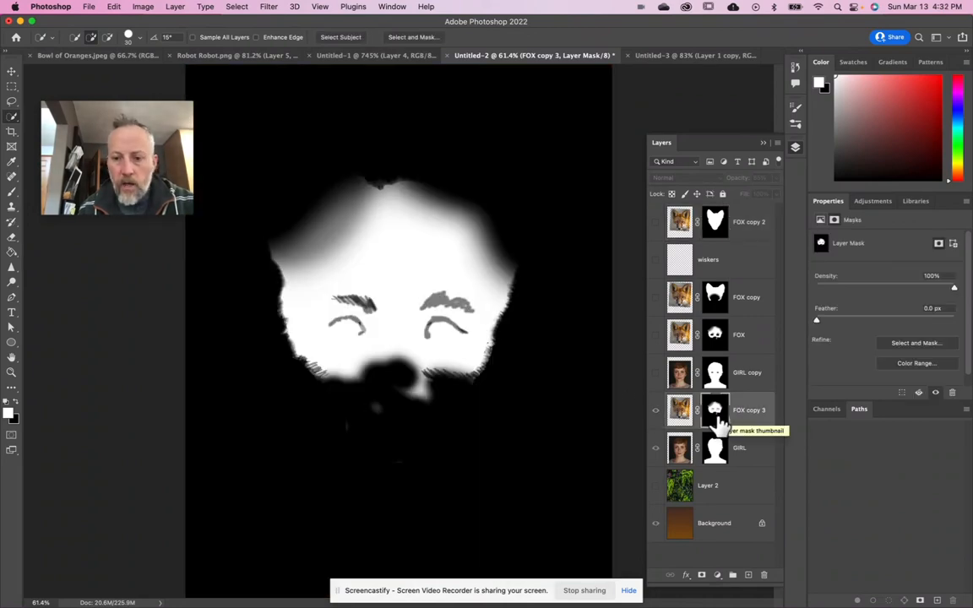
{"action": "left_click", "coordinate": [715, 420], "text": "alt"}
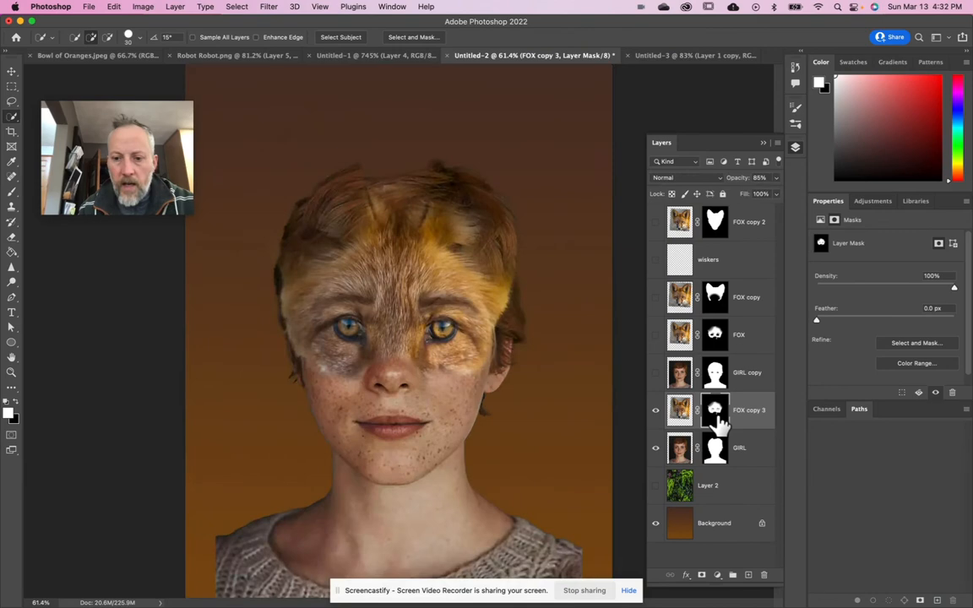
- Show the GIRL copy layer and check the eye cut-outs in its layer mask, then return to the composite
{"action": "left_click", "coordinate": [655, 372]}
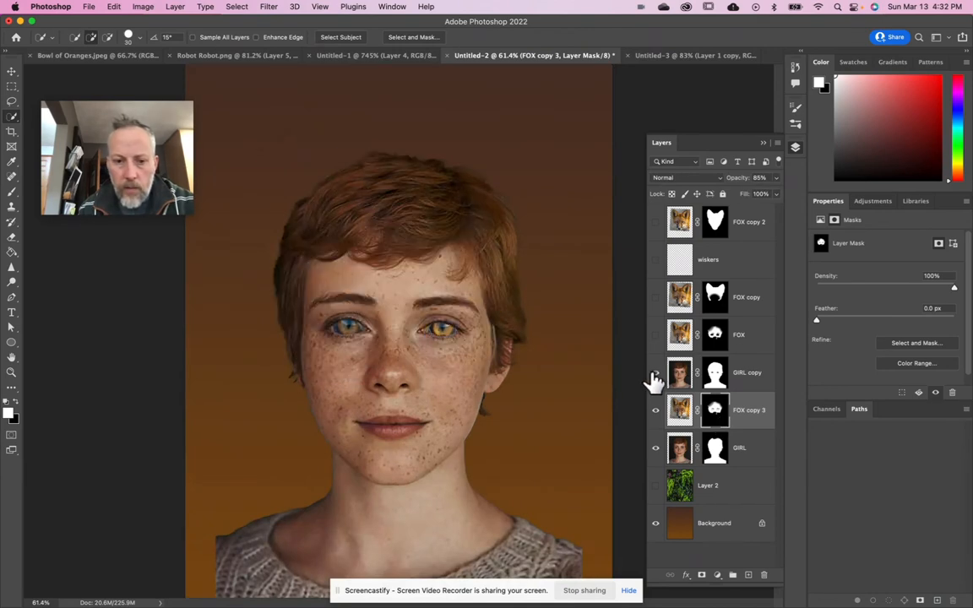
{"action": "left_click", "coordinate": [716, 380], "text": "alt"}
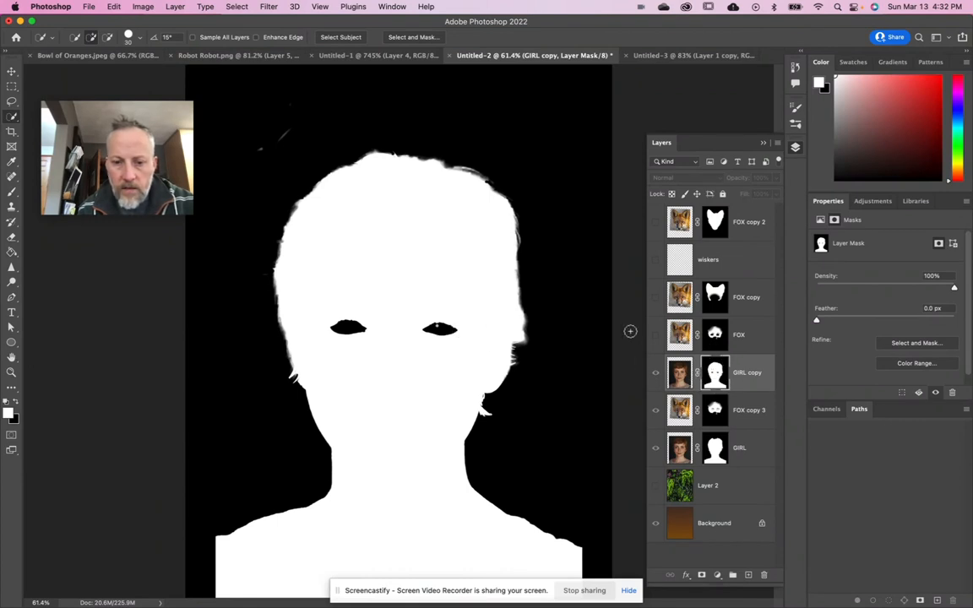
{"action": "left_click", "coordinate": [714, 337]}
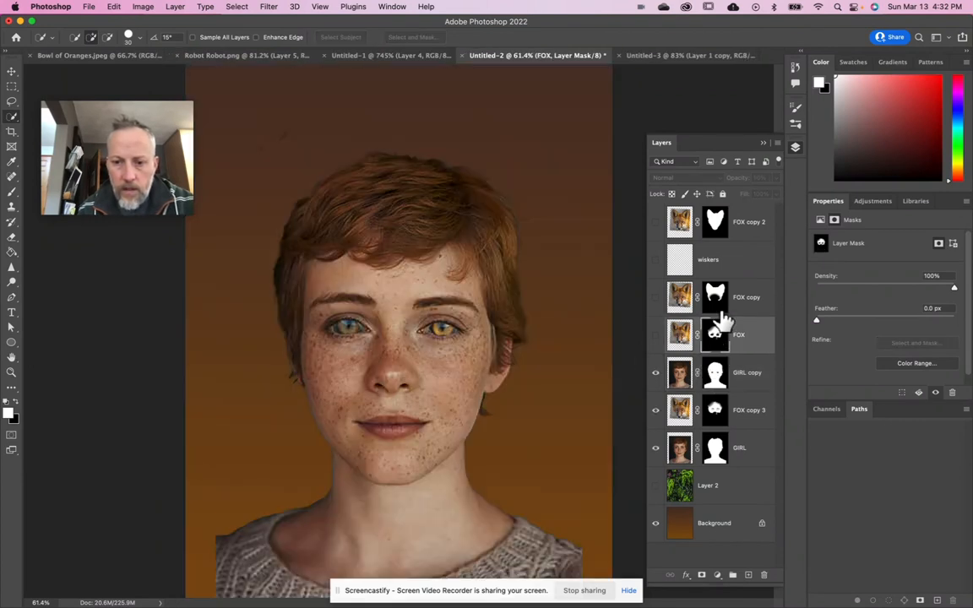
- Show the FOX copy layer and compare the composite with FOX copy 2 visible and hidden, leaving FOX copy 2 hidden
{"action": "left_click", "coordinate": [655, 298]}
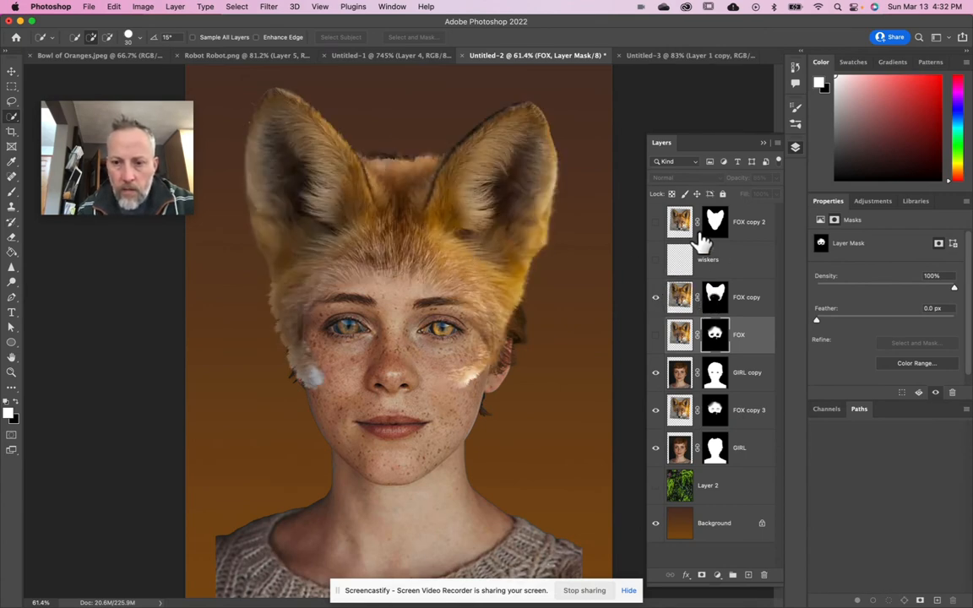
{"action": "left_click", "coordinate": [656, 222]}
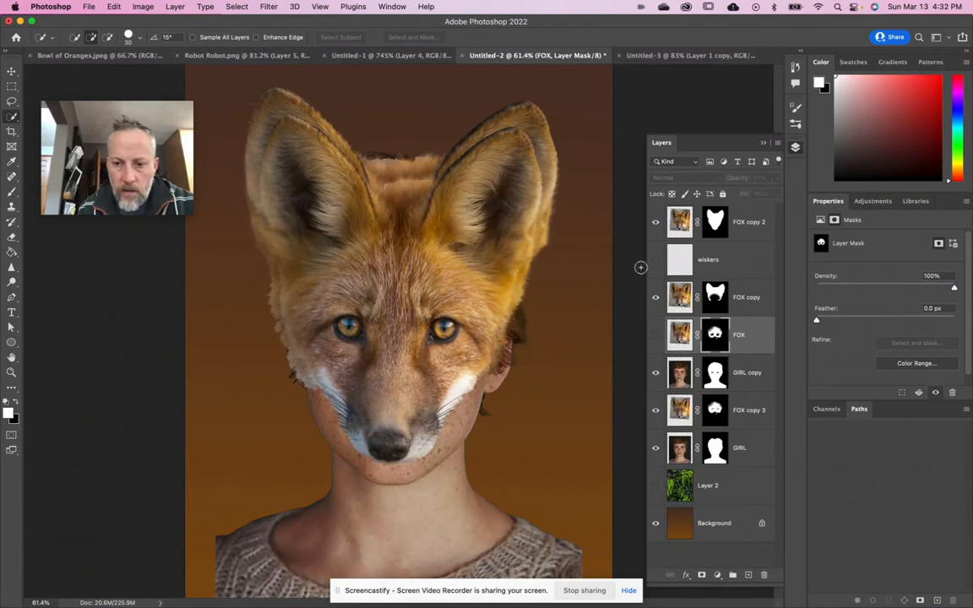
{"action": "left_click", "coordinate": [655, 223]}
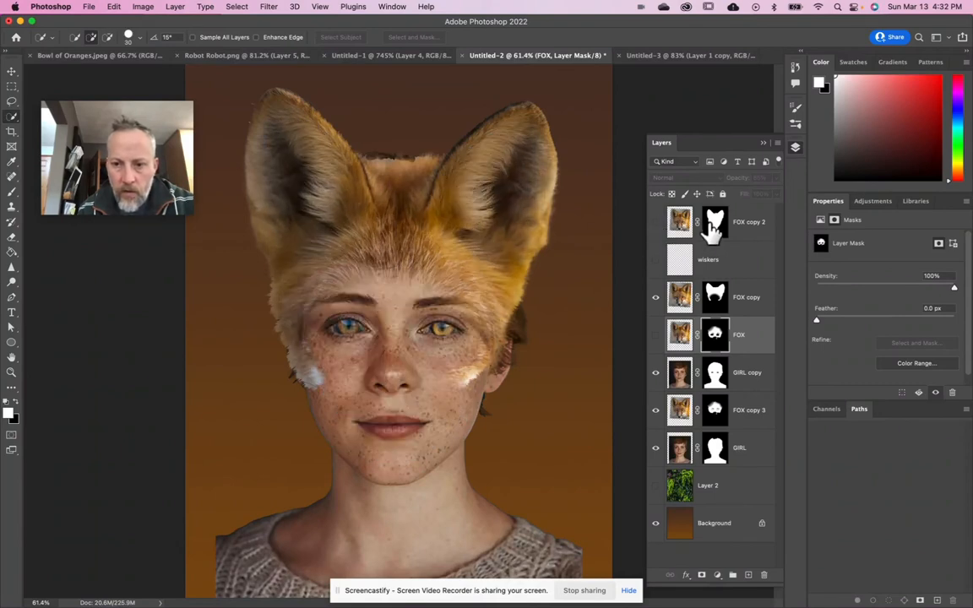
{"action": "left_click", "coordinate": [676, 224]}
{"action": "left_click", "coordinate": [655, 223]}
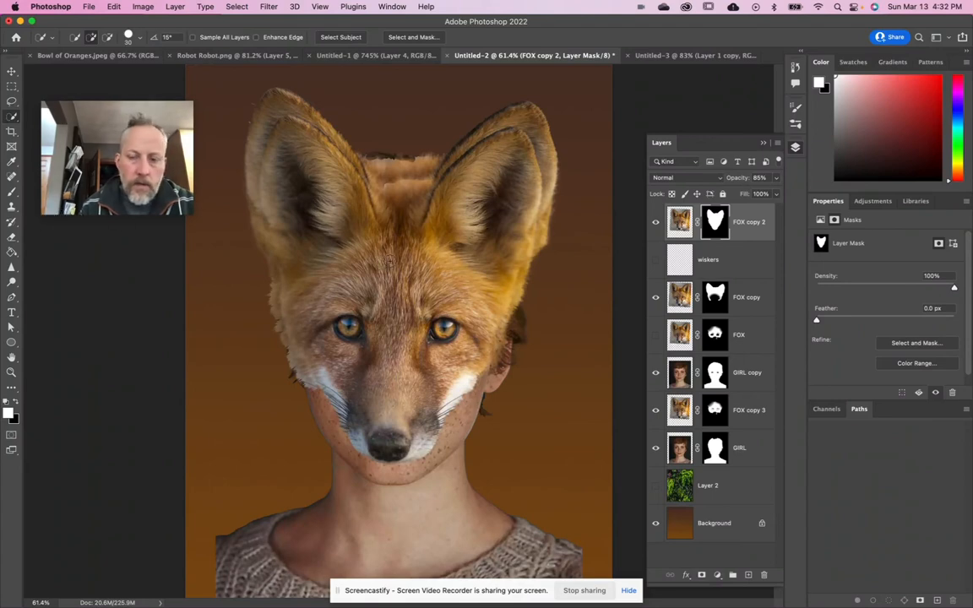
{"action": "left_click", "coordinate": [656, 223]}
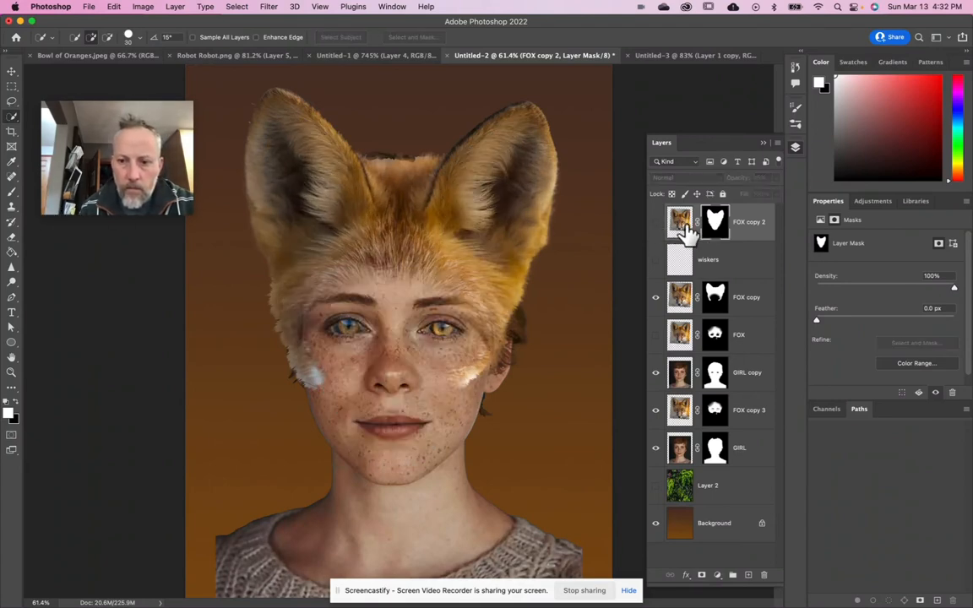
{"action": "left_click", "coordinate": [655, 222]}
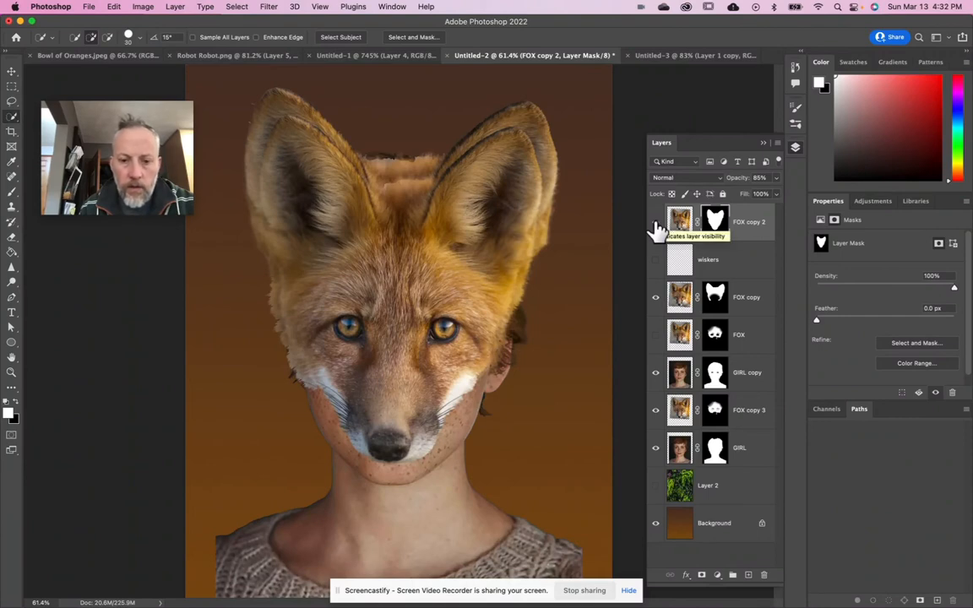
{"action": "left_click", "coordinate": [656, 223]}
- Duplicate the hidden FOX copy 2 layer with its mask as a backup and lock the duplicate
{"action": "left_click", "coordinate": [680, 221]}
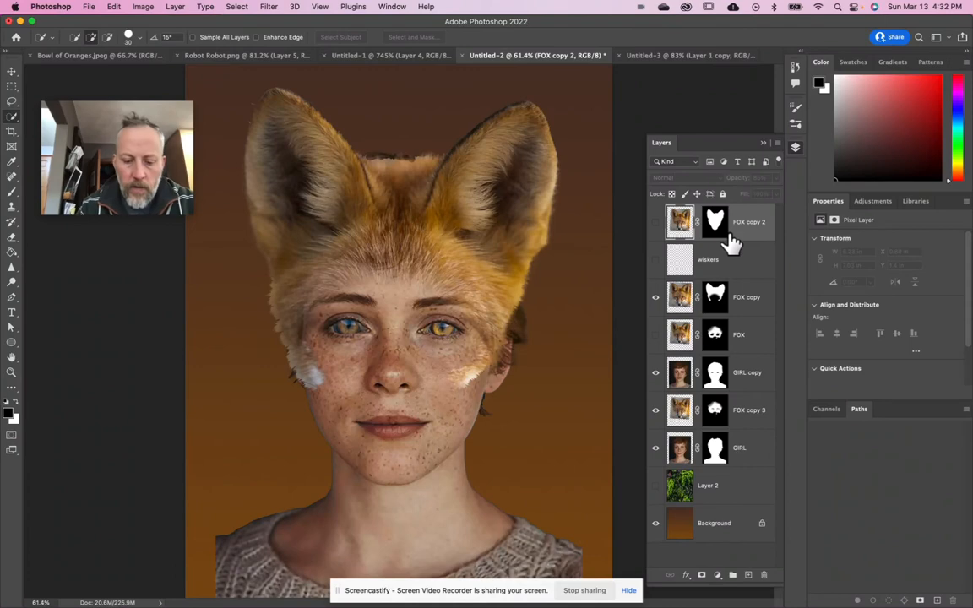
{"action": "key", "text": "super+j"}
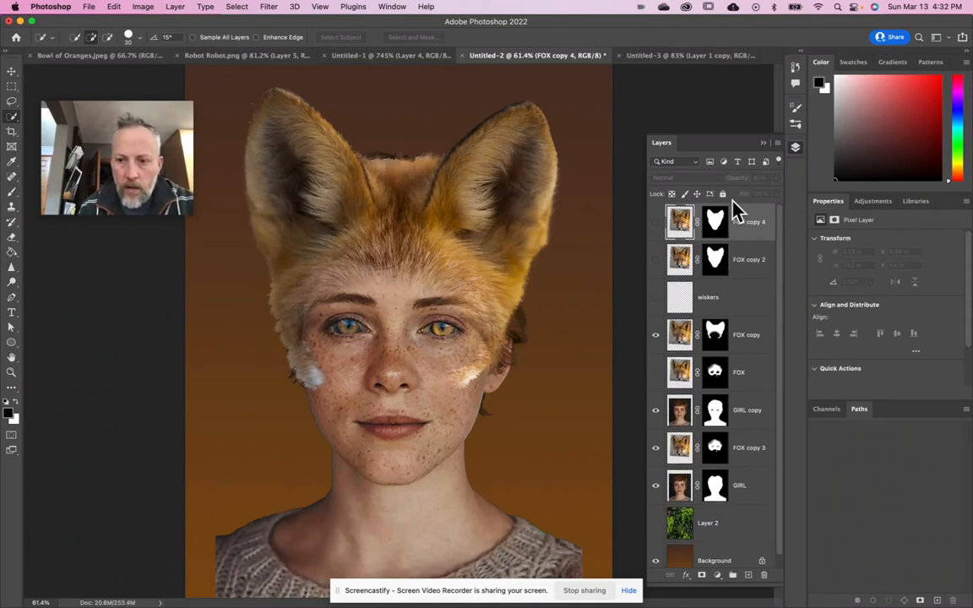
{"action": "left_click", "coordinate": [722, 194]}
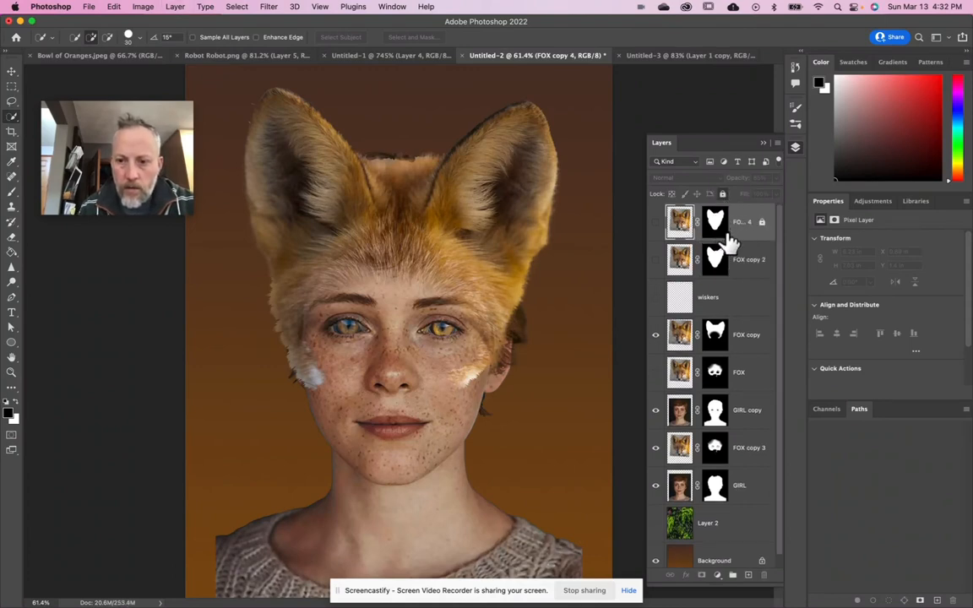
- Show FOX copy 2 and paint its mask black with a 300 px Hard Round brush, hiding the fox's ears and outer face around the snout
{"action": "left_click", "coordinate": [656, 261]}
{"action": "left_click", "coordinate": [713, 265]}
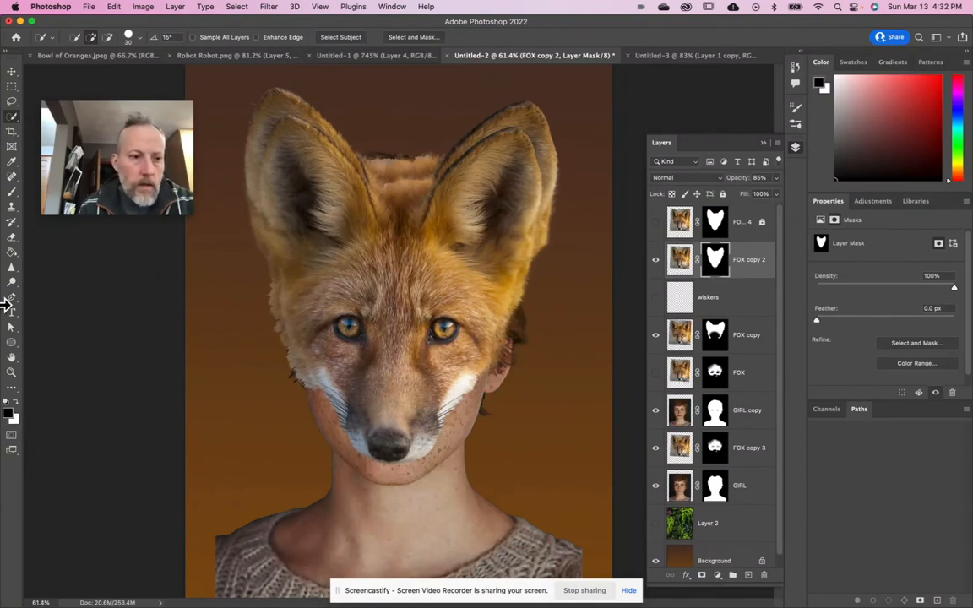
{"action": "left_click", "coordinate": [12, 193]}
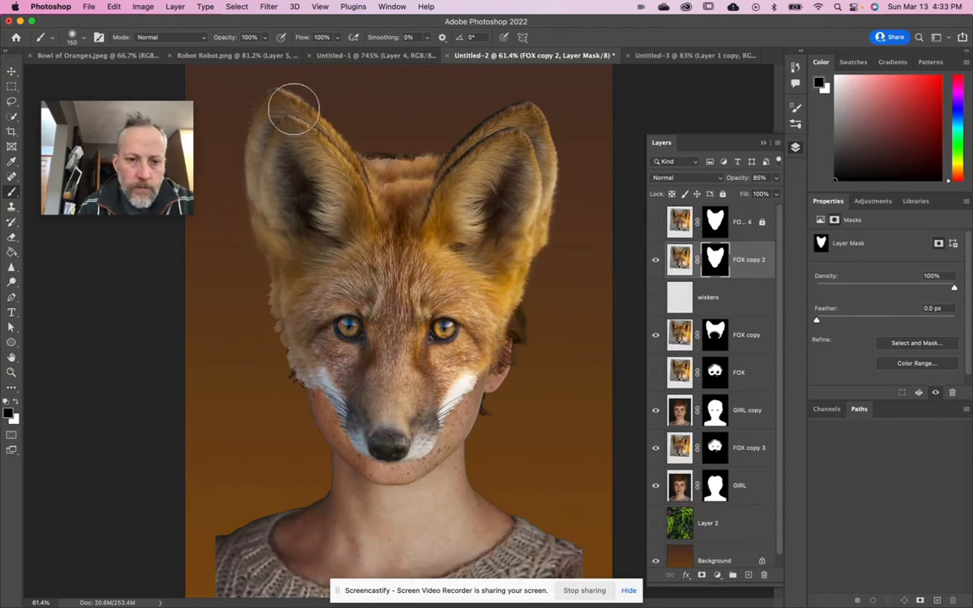
{"action": "key", "text": "bracketright"}
{"action": "key", "text": "bracketright"}
{"action": "key", "text": "bracketright"}
{"action": "key", "text": "bracketright"}
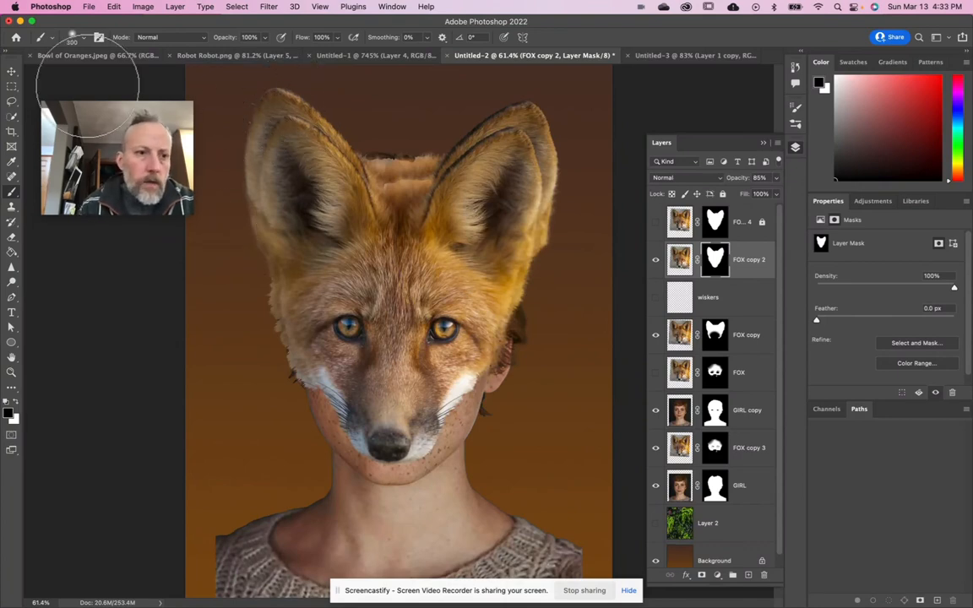
{"action": "left_click", "coordinate": [79, 38]}
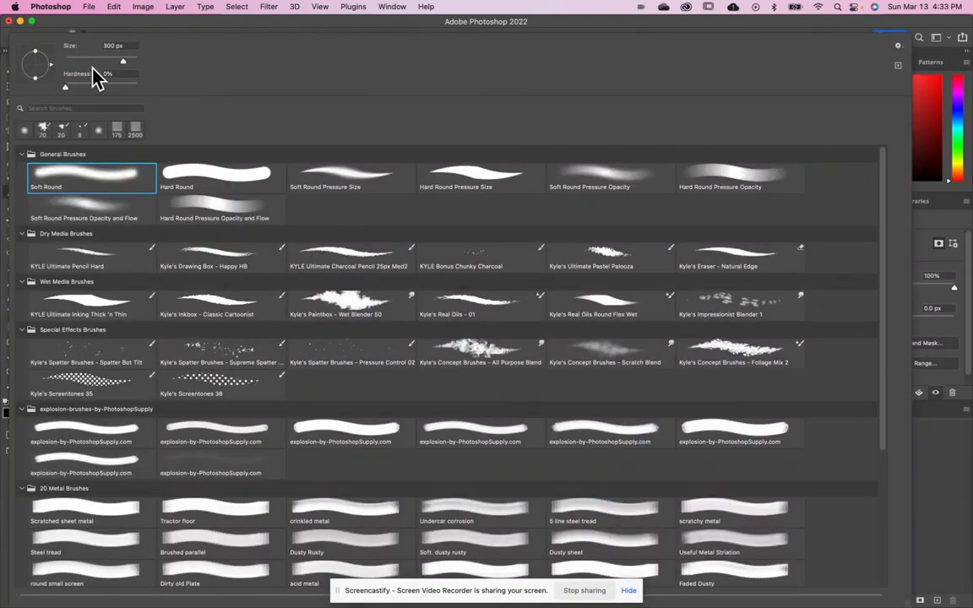
{"action": "double_click", "coordinate": [196, 180]}
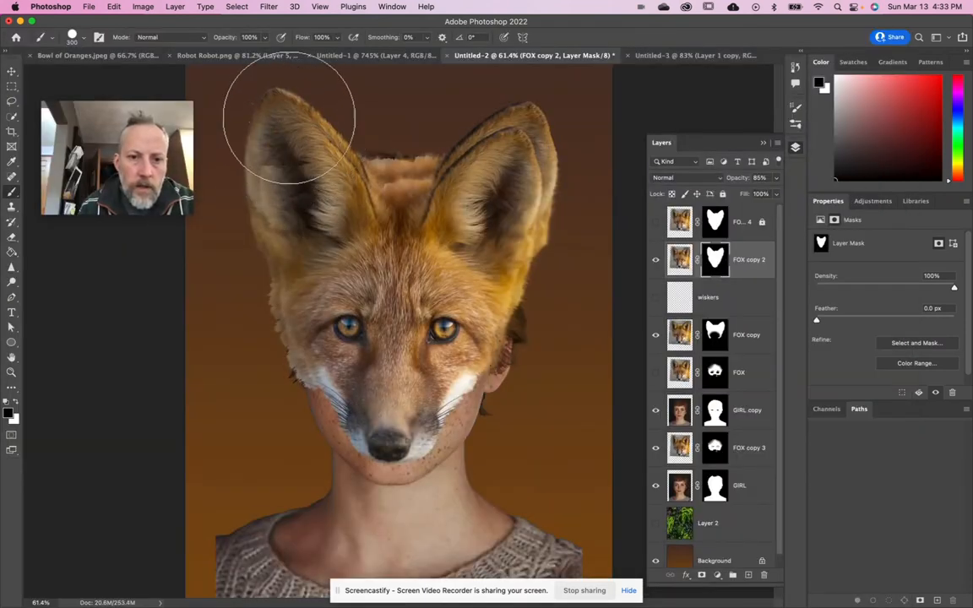
{"action": "mouse_move", "coordinate": [278, 300]}
{"action": "left_mouse_down"}
{"action": "mouse_move", "coordinate": [348, 293]}
{"action": "mouse_move", "coordinate": [331, 298]}
{"action": "mouse_move", "coordinate": [312, 370]}
{"action": "mouse_move", "coordinate": [275, 312]}
{"action": "mouse_move", "coordinate": [300, 368]}
{"action": "mouse_move", "coordinate": [305, 312]}
{"action": "mouse_move", "coordinate": [362, 223]}
{"action": "mouse_move", "coordinate": [418, 212]}
{"action": "mouse_move", "coordinate": [390, 222]}
{"action": "mouse_move", "coordinate": [455, 241]}
{"action": "mouse_move", "coordinate": [470, 327]}
{"action": "mouse_move", "coordinate": [462, 319]}
{"action": "mouse_move", "coordinate": [450, 331]}
{"action": "mouse_move", "coordinate": [477, 284]}
{"action": "mouse_move", "coordinate": [415, 186]}
{"action": "mouse_move", "coordinate": [486, 143]}
{"action": "mouse_move", "coordinate": [488, 261]}
{"action": "mouse_move", "coordinate": [493, 195]}
{"action": "mouse_move", "coordinate": [505, 204]}
{"action": "mouse_move", "coordinate": [521, 133]}
{"action": "mouse_move", "coordinate": [547, 198]}
{"action": "mouse_move", "coordinate": [528, 297]}
{"action": "mouse_move", "coordinate": [500, 376]}
{"action": "mouse_move", "coordinate": [480, 402]}
{"action": "left_mouse_up"}
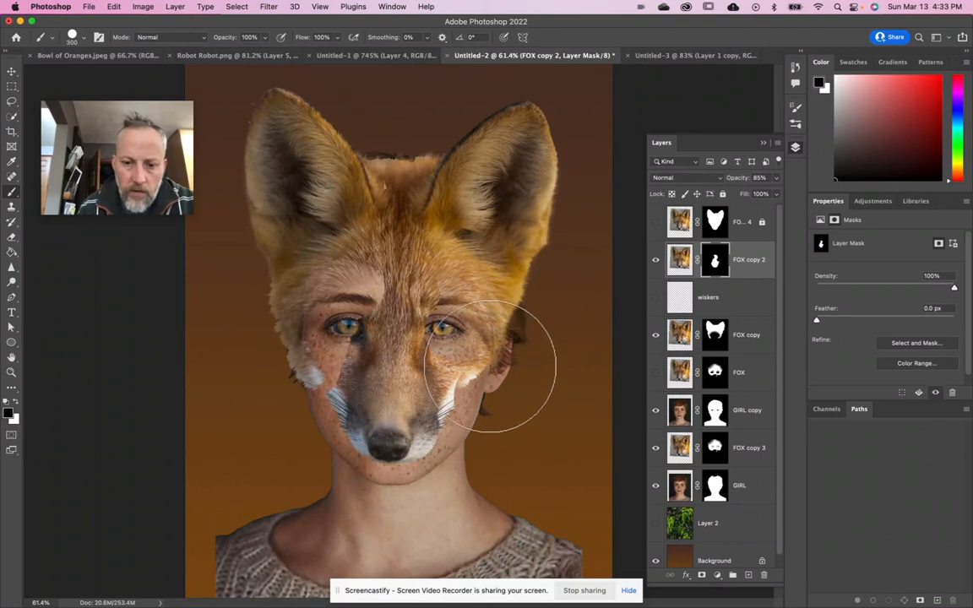
- With the FOX copy layer hidden, move the FOX copy 2 snout up over the girl's nose and set its opacity to 53%
{"action": "left_click", "coordinate": [656, 336]}
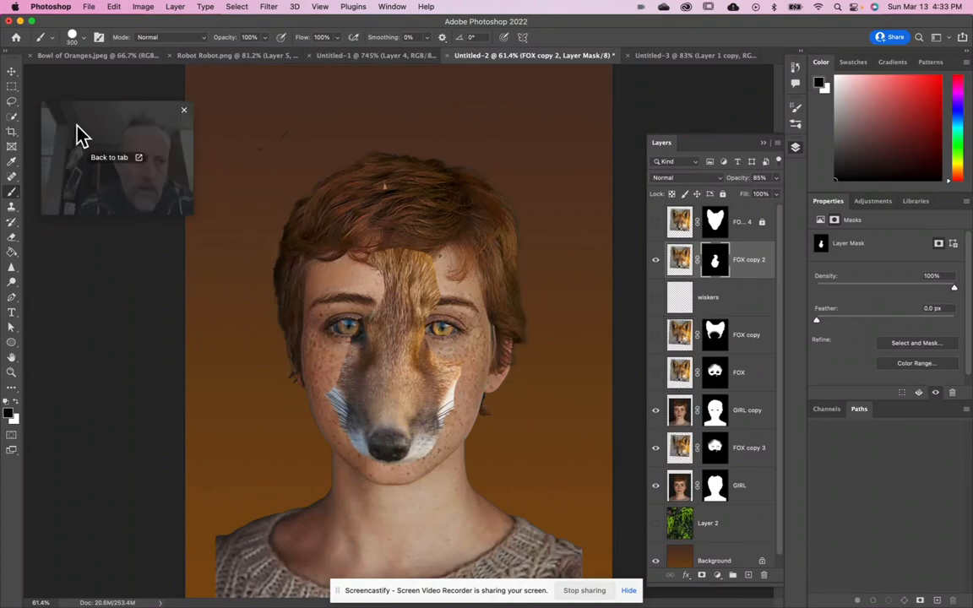
{"action": "left_click", "coordinate": [11, 72]}
{"action": "left_click_drag", "start_coordinate": [397, 391], "coordinate": [401, 362]}
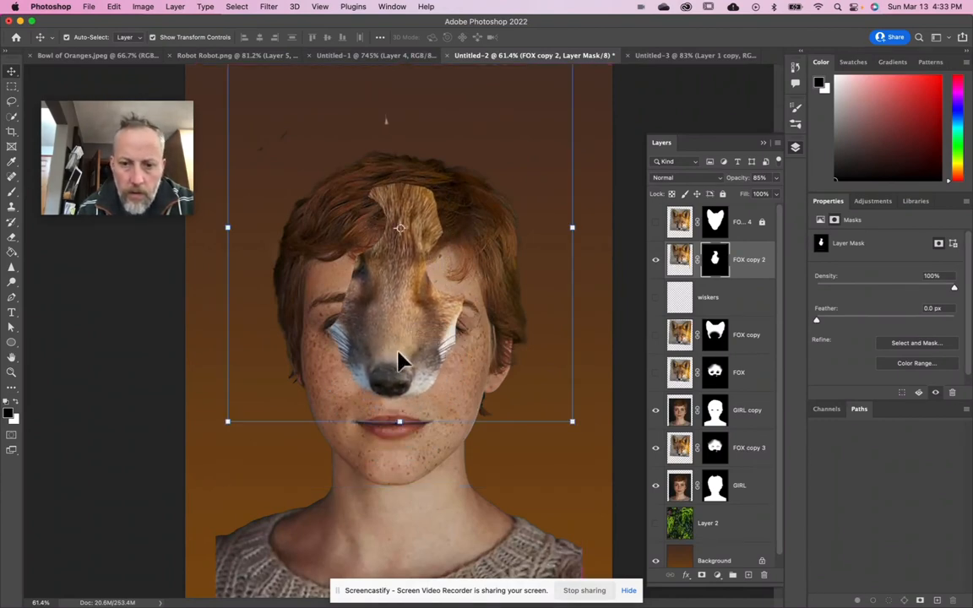
{"action": "left_click", "coordinate": [776, 177]}
{"action": "left_click", "coordinate": [750, 193]}
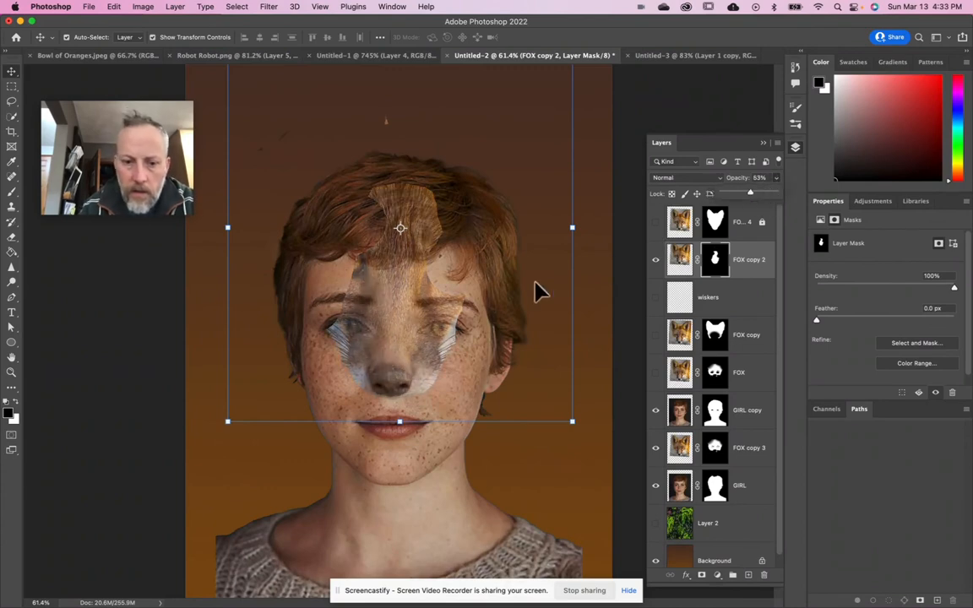
- Open the FOX copy 2 mask in Select and Mask and subtract the fur edge beside the girl's right forehead with the 30 px brush
{"action": "scroll", "coordinate": [430, 323], "scroll_direction": "up", "scroll_amount": 5}
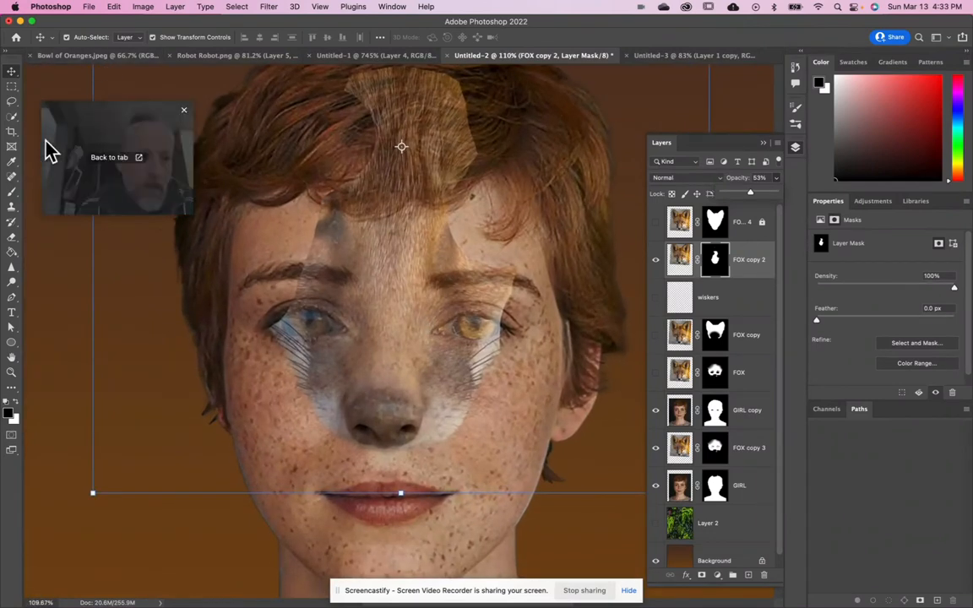
{"action": "left_click", "coordinate": [12, 192]}
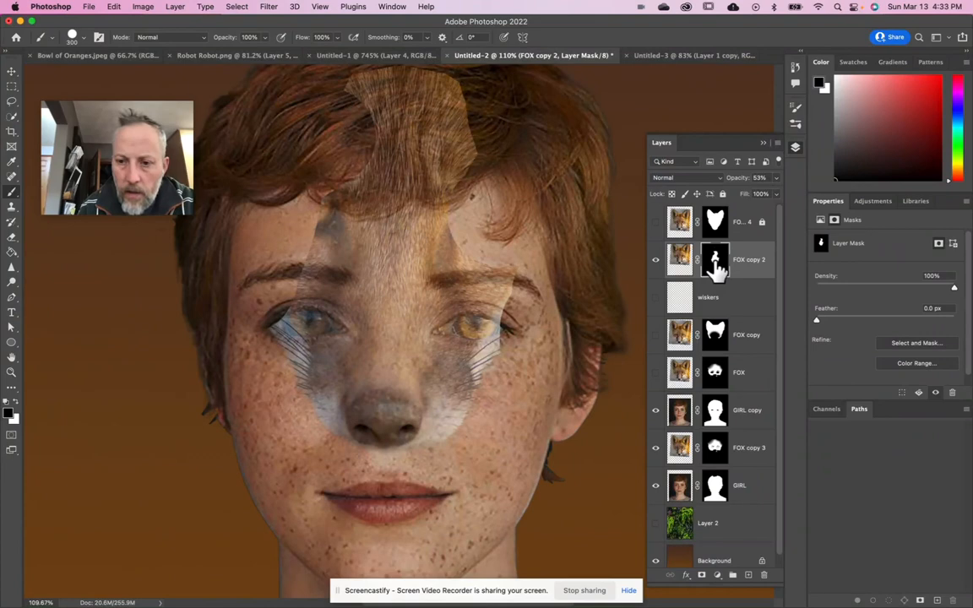
{"action": "double_click", "coordinate": [715, 262]}
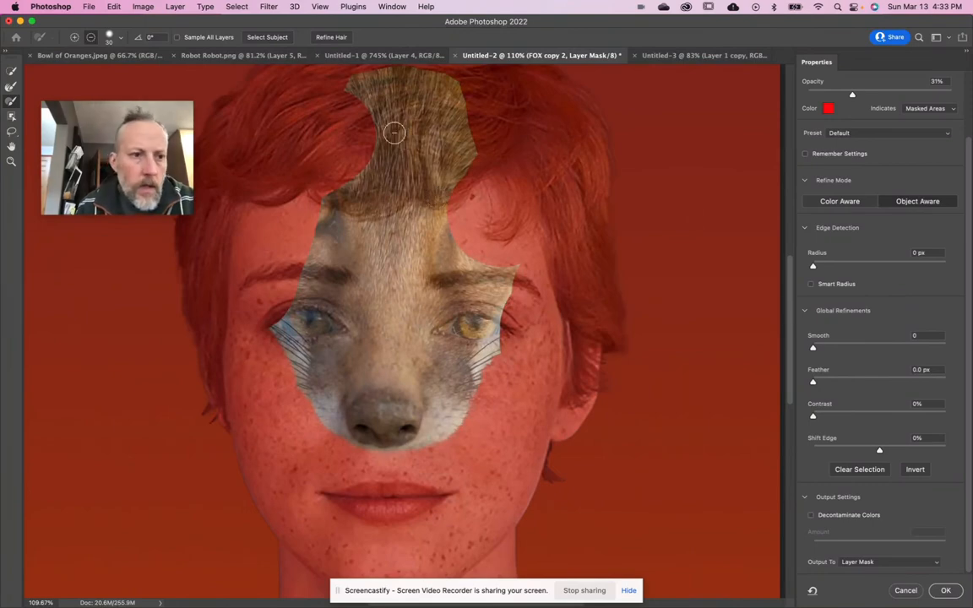
{"action": "left_click_drag", "start_coordinate": [365, 117], "coordinate": [374, 114]}
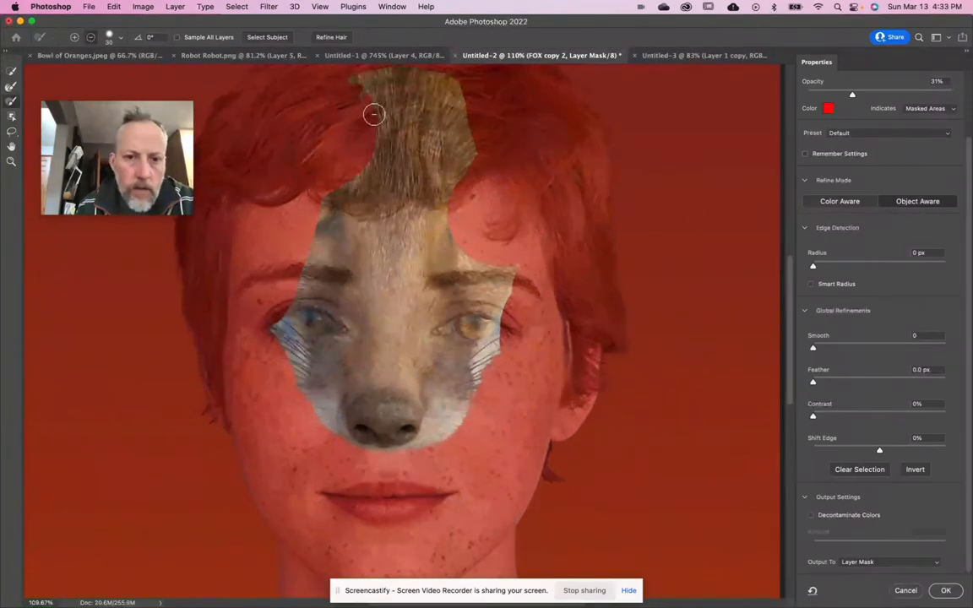
{"action": "left_click_drag", "start_coordinate": [366, 167], "coordinate": [332, 199]}
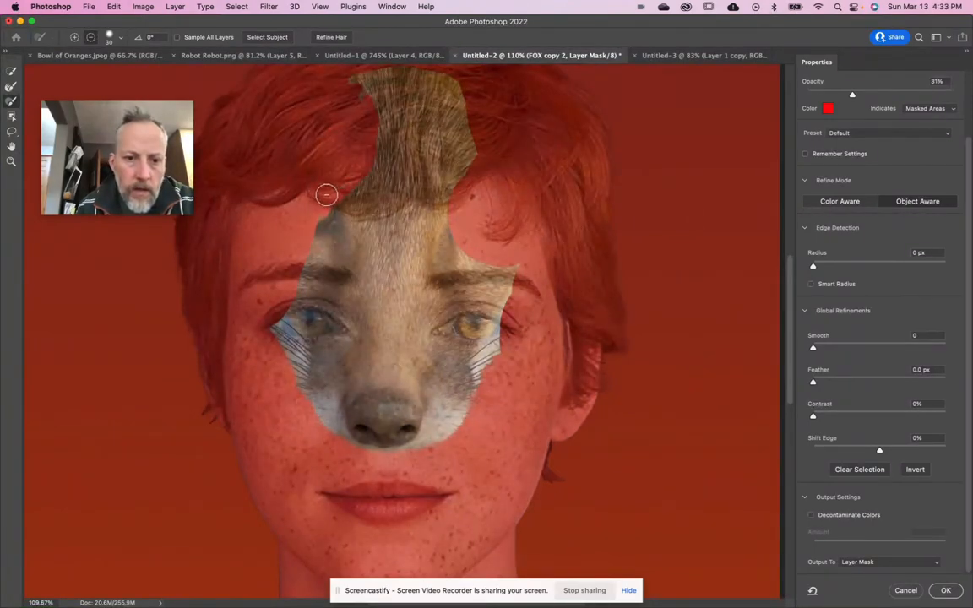
{"action": "left_click_drag", "start_coordinate": [318, 236], "coordinate": [313, 248]}
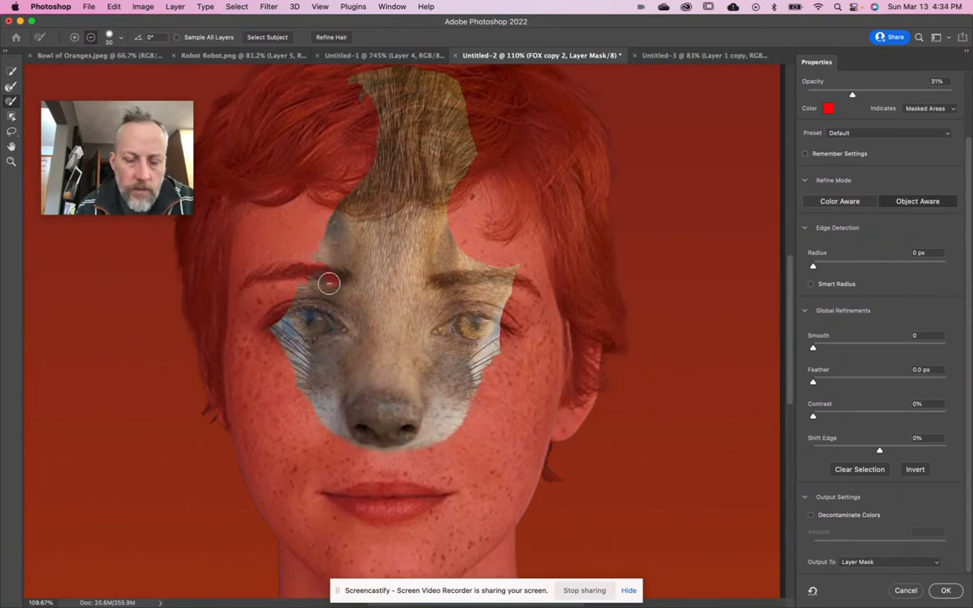
- Enlarge the subtracting brush to 60 px and remove the fur over the girl's right eyebrow, eye and cheek
{"action": "key", "text": "bracketright"}
{"action": "key", "text": "bracketright"}
{"action": "key", "text": "bracketright"}
{"action": "key", "text": "alt"}
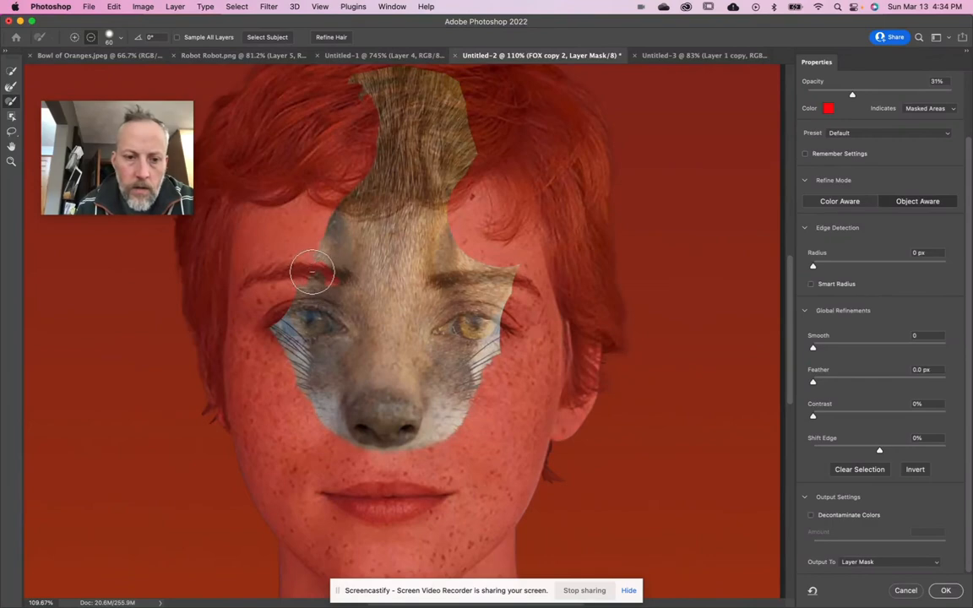
{"action": "mouse_move", "coordinate": [331, 291]}
{"action": "left_mouse_down"}
{"action": "mouse_move", "coordinate": [346, 337]}
{"action": "mouse_move", "coordinate": [334, 373]}
{"action": "mouse_move", "coordinate": [304, 380]}
{"action": "mouse_move", "coordinate": [314, 341]}
{"action": "mouse_move", "coordinate": [313, 356]}
{"action": "mouse_move", "coordinate": [302, 328]}
{"action": "mouse_move", "coordinate": [275, 326]}
{"action": "mouse_move", "coordinate": [285, 331]}
{"action": "mouse_move", "coordinate": [312, 282]}
{"action": "mouse_move", "coordinate": [330, 321]}
{"action": "mouse_move", "coordinate": [328, 352]}
{"action": "mouse_move", "coordinate": [312, 371]}
{"action": "mouse_move", "coordinate": [332, 332]}
{"action": "mouse_move", "coordinate": [325, 363]}
{"action": "mouse_move", "coordinate": [307, 373]}
{"action": "mouse_move", "coordinate": [299, 311]}
{"action": "mouse_move", "coordinate": [309, 328]}
{"action": "mouse_move", "coordinate": [313, 309]}
{"action": "mouse_move", "coordinate": [313, 349]}
{"action": "mouse_move", "coordinate": [309, 296]}
{"action": "mouse_move", "coordinate": [328, 330]}
{"action": "mouse_move", "coordinate": [301, 396]}
{"action": "left_mouse_up"}
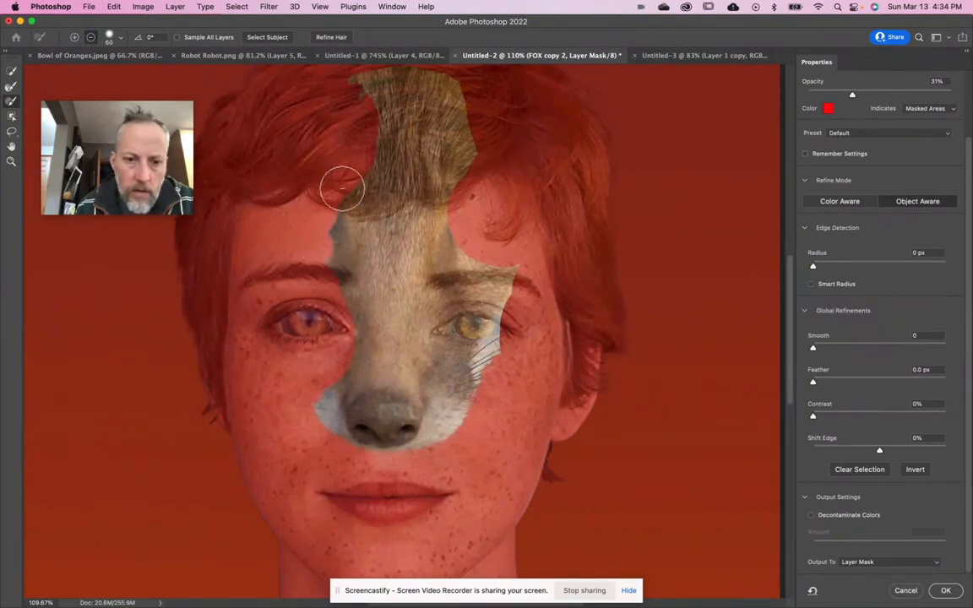
- Subtract the fur over the girl's left eye and cheek and the fur patch above her hairline from the mask
{"action": "mouse_move", "coordinate": [358, 179]}
{"action": "left_mouse_down"}
{"action": "mouse_move", "coordinate": [418, 174]}
{"action": "mouse_move", "coordinate": [446, 193]}
{"action": "left_mouse_up"}
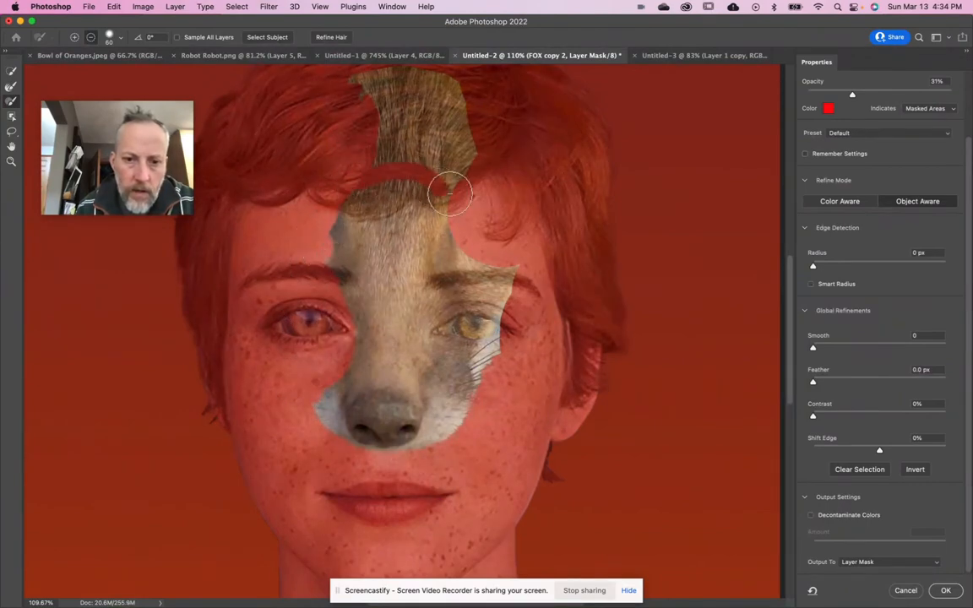
{"action": "mouse_move", "coordinate": [472, 266]}
{"action": "left_mouse_down"}
{"action": "mouse_move", "coordinate": [448, 298]}
{"action": "mouse_move", "coordinate": [441, 355]}
{"action": "mouse_move", "coordinate": [450, 375]}
{"action": "mouse_move", "coordinate": [484, 384]}
{"action": "mouse_move", "coordinate": [488, 358]}
{"action": "mouse_move", "coordinate": [474, 369]}
{"action": "mouse_move", "coordinate": [473, 331]}
{"action": "mouse_move", "coordinate": [469, 350]}
{"action": "left_mouse_up"}
{"action": "mouse_move", "coordinate": [455, 348]}
{"action": "left_mouse_down"}
{"action": "mouse_move", "coordinate": [463, 324]}
{"action": "mouse_move", "coordinate": [459, 361]}
{"action": "mouse_move", "coordinate": [453, 324]}
{"action": "mouse_move", "coordinate": [503, 278]}
{"action": "mouse_move", "coordinate": [500, 263]}
{"action": "mouse_move", "coordinate": [482, 276]}
{"action": "mouse_move", "coordinate": [516, 265]}
{"action": "mouse_move", "coordinate": [483, 341]}
{"action": "mouse_move", "coordinate": [499, 309]}
{"action": "mouse_move", "coordinate": [497, 343]}
{"action": "mouse_move", "coordinate": [507, 330]}
{"action": "mouse_move", "coordinate": [478, 252]}
{"action": "left_mouse_up"}
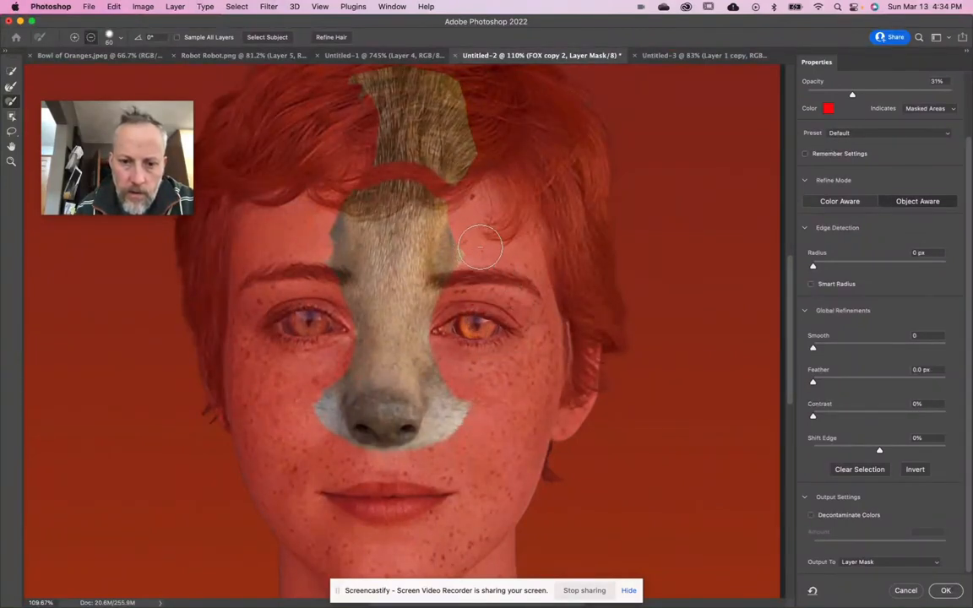
{"action": "mouse_move", "coordinate": [387, 156]}
{"action": "left_mouse_down"}
{"action": "mouse_move", "coordinate": [487, 166]}
{"action": "mouse_move", "coordinate": [380, 139]}
{"action": "mouse_move", "coordinate": [341, 141]}
{"action": "mouse_move", "coordinate": [475, 152]}
{"action": "mouse_move", "coordinate": [390, 145]}
{"action": "mouse_move", "coordinate": [356, 156]}
{"action": "mouse_move", "coordinate": [352, 163]}
{"action": "mouse_move", "coordinate": [386, 174]}
{"action": "mouse_move", "coordinate": [452, 150]}
{"action": "mouse_move", "coordinate": [449, 211]}
{"action": "mouse_move", "coordinate": [397, 206]}
{"action": "mouse_move", "coordinate": [384, 186]}
{"action": "mouse_move", "coordinate": [363, 209]}
{"action": "mouse_move", "coordinate": [375, 221]}
{"action": "mouse_move", "coordinate": [384, 204]}
{"action": "mouse_move", "coordinate": [451, 226]}
{"action": "mouse_move", "coordinate": [430, 231]}
{"action": "mouse_move", "coordinate": [429, 186]}
{"action": "mouse_move", "coordinate": [434, 178]}
{"action": "mouse_move", "coordinate": [445, 195]}
{"action": "mouse_move", "coordinate": [443, 188]}
{"action": "left_mouse_up"}
{"action": "scroll", "coordinate": [488, 167], "scroll_direction": "up", "scroll_amount": 3}
{"action": "scroll", "coordinate": [488, 166], "scroll_direction": "right", "scroll_amount": 1}
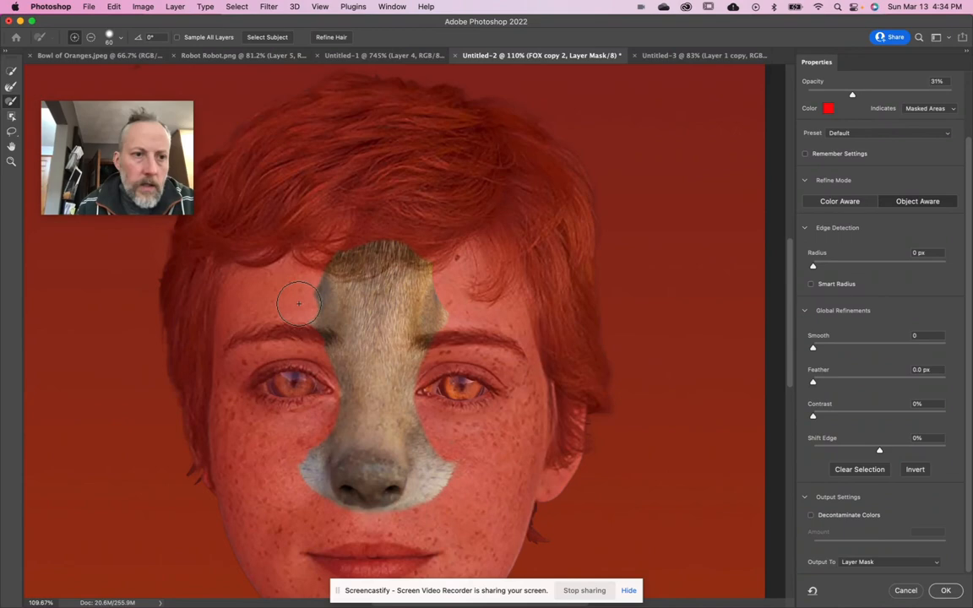
- Subtract the outer tip of the white fur beside the snout on the girl's left cheek from the mask with the 60 px brush
{"action": "left_click", "coordinate": [122, 38]}
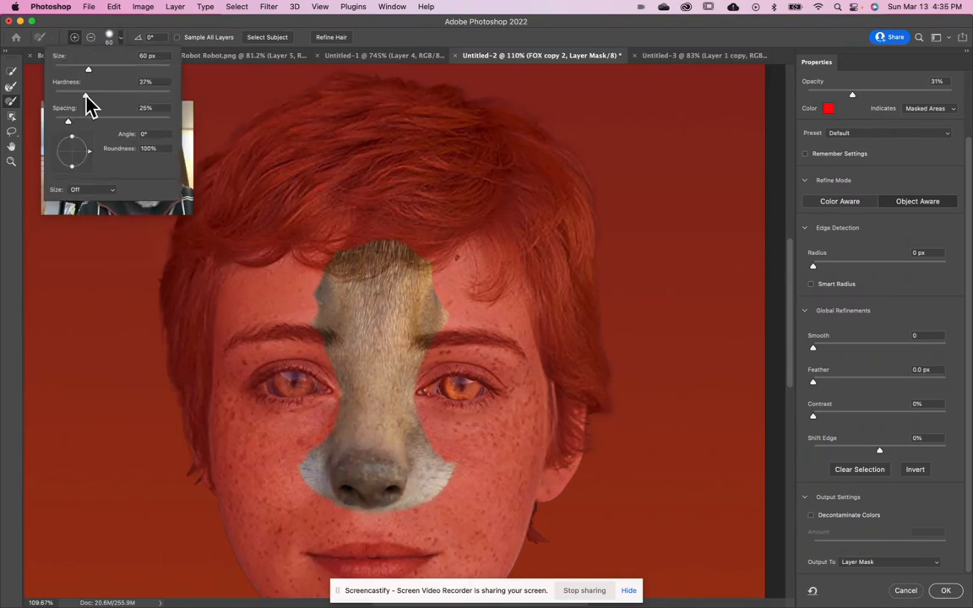
{"action": "left_click", "coordinate": [110, 22]}
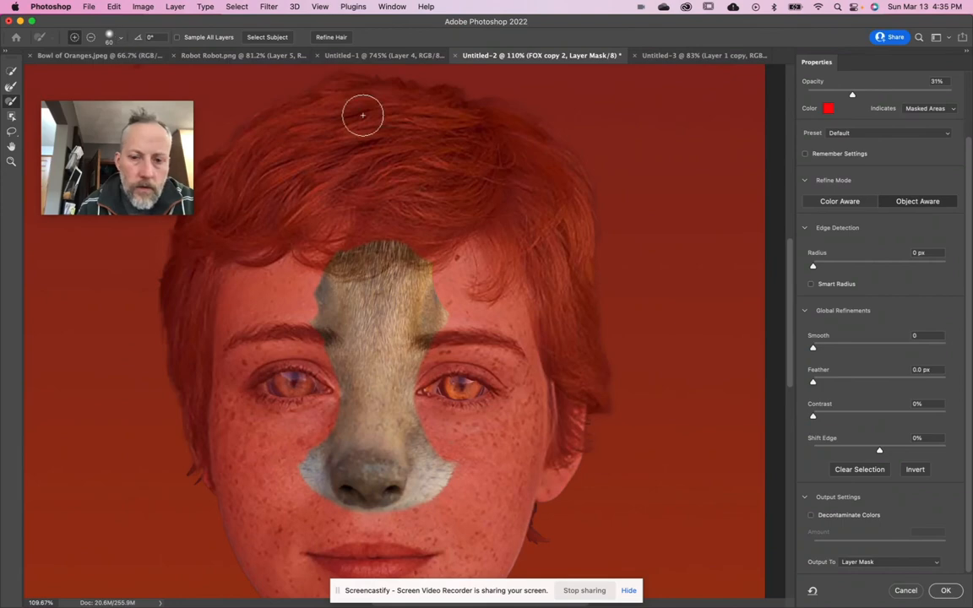
{"action": "left_click", "coordinate": [472, 468], "text": "alt"}
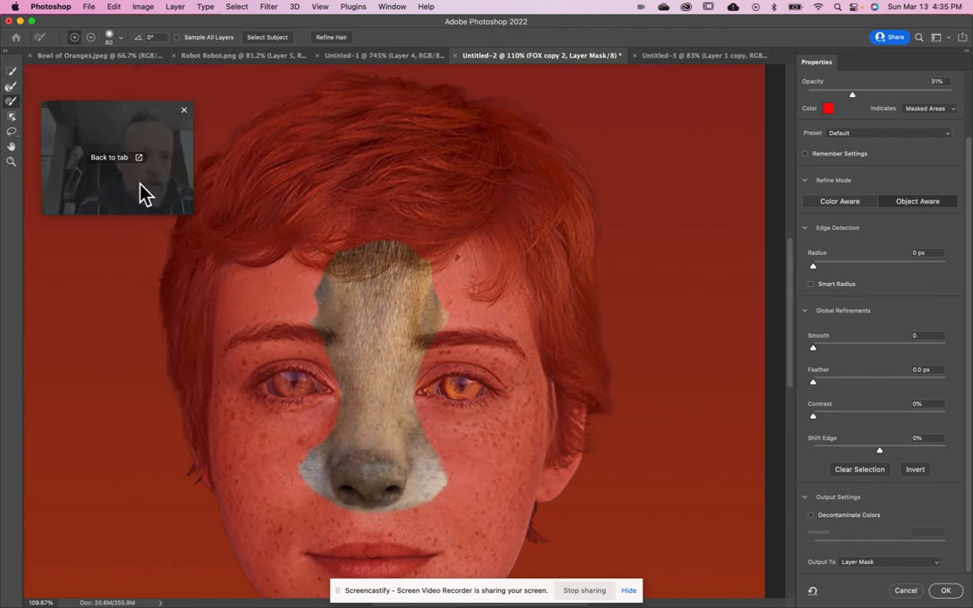
- Soften the snout's fur edges at the forehead and around the nose with the 35 px Refine Edge brush and output to the layer mask
{"action": "left_click", "coordinate": [11, 86]}
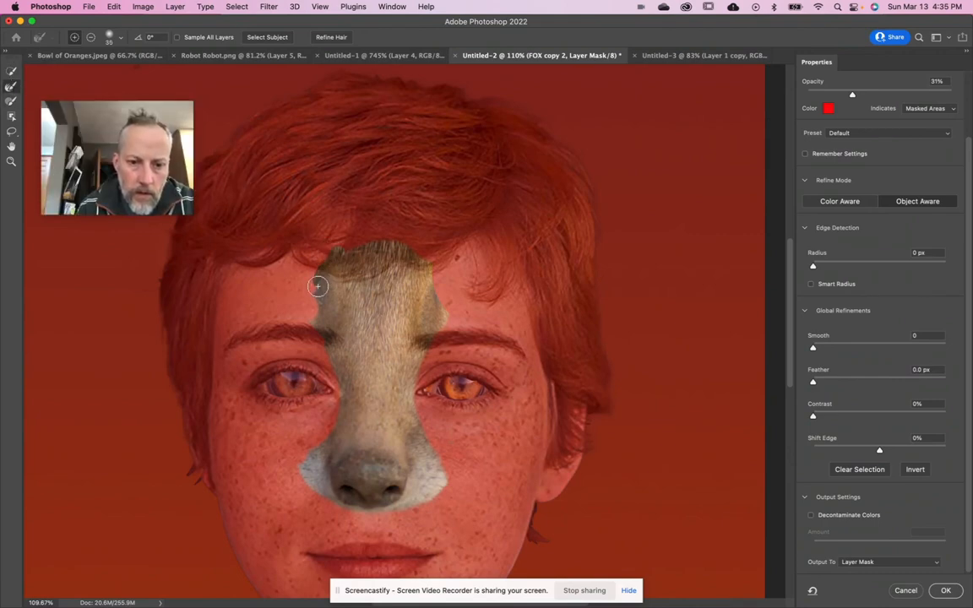
{"action": "left_click_drag", "start_coordinate": [320, 327], "coordinate": [326, 336]}
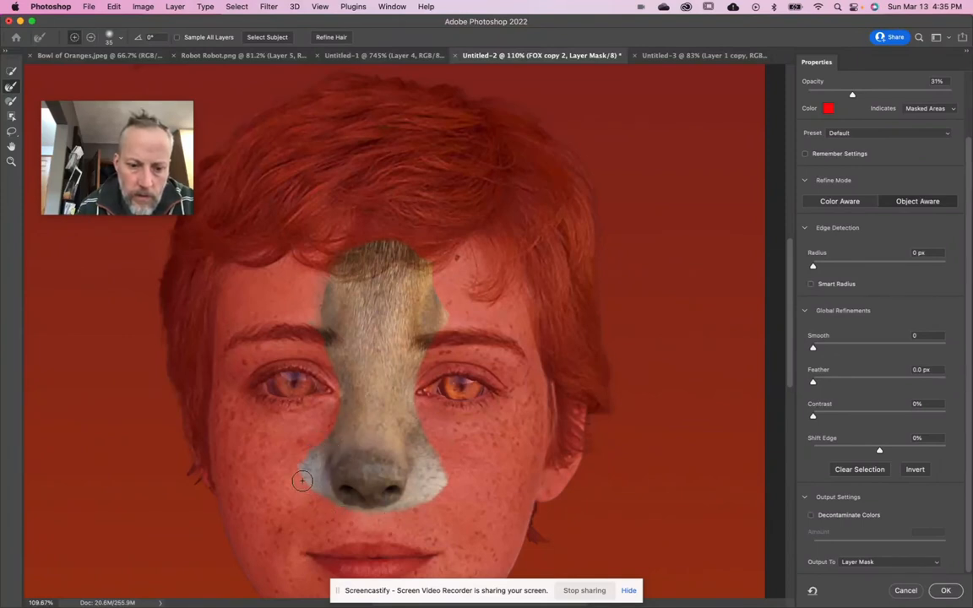
{"action": "left_click_drag", "start_coordinate": [326, 501], "coordinate": [411, 509]}
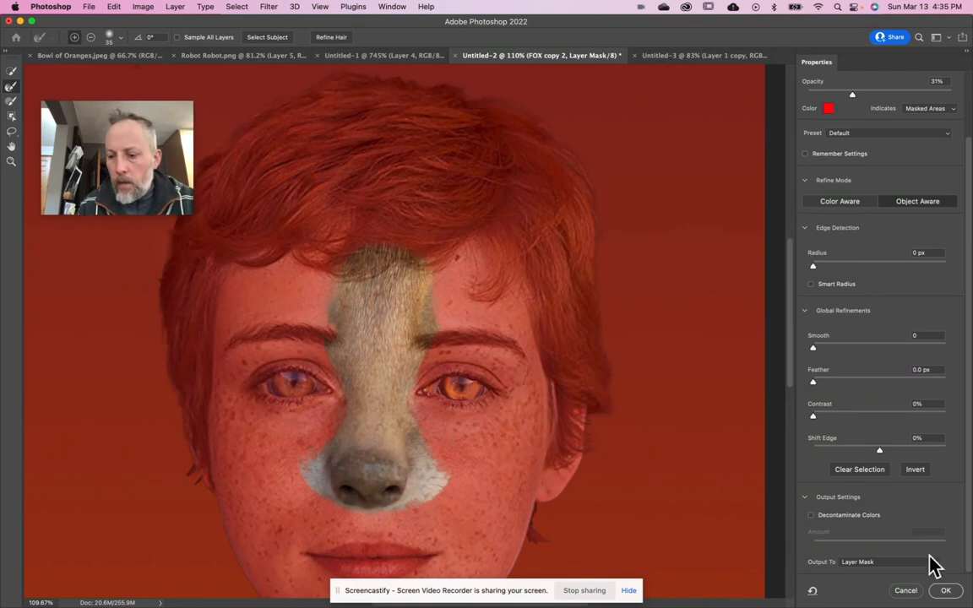
{"action": "left_click", "coordinate": [946, 590]}
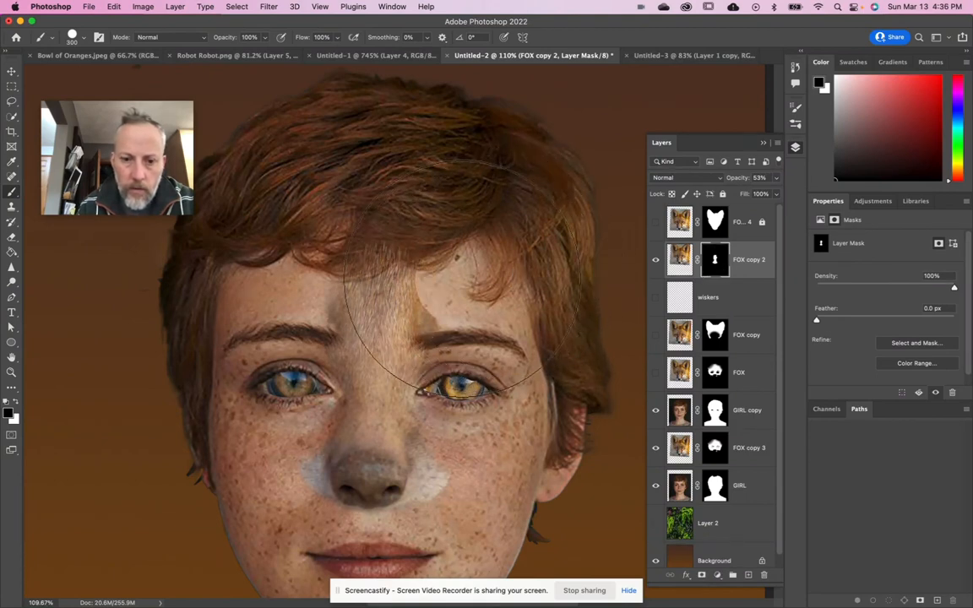
- Paint black on the FOX copy 2 mask with a soft 300 px brush to hide the hard fur edge above the girl's left eyebrow
{"action": "left_click", "coordinate": [80, 38]}
{"action": "left_click", "coordinate": [88, 169]}
{"action": "left_click", "coordinate": [88, 169]}
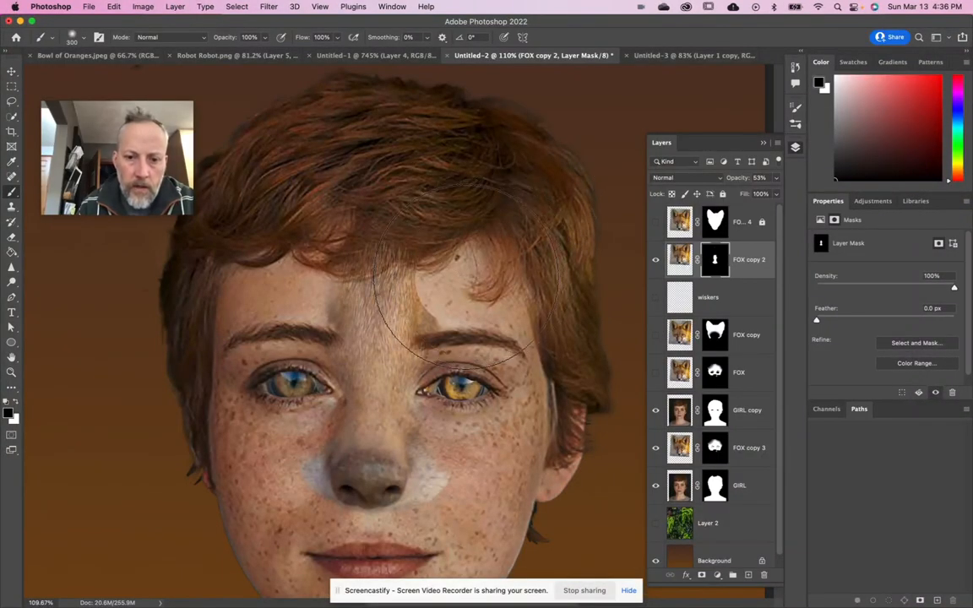
{"action": "left_click_drag", "start_coordinate": [458, 277], "coordinate": [428, 272]}
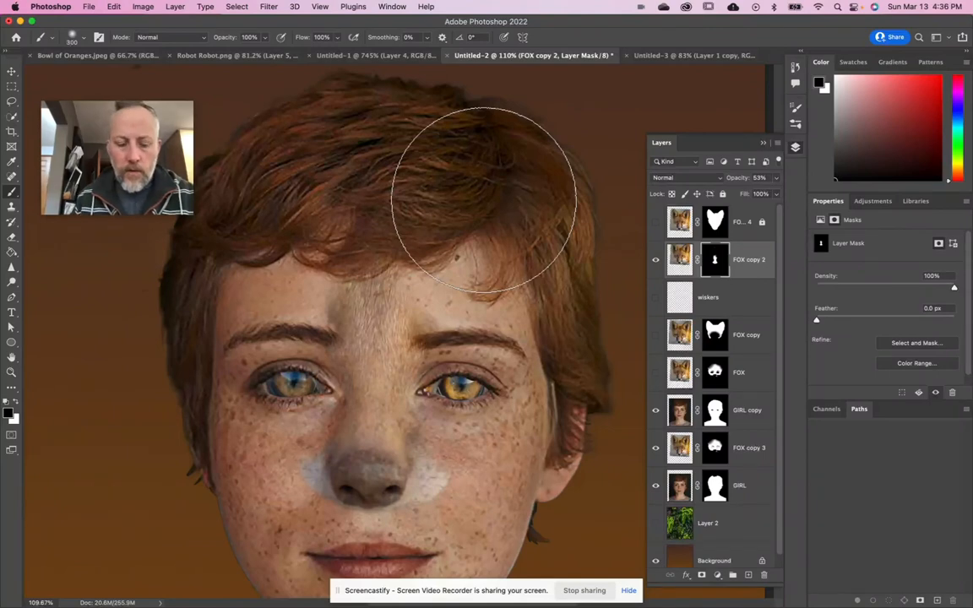
- Show the FOX copy layer with the ears and the FOX layer with the face fur
{"action": "left_click", "coordinate": [656, 334]}
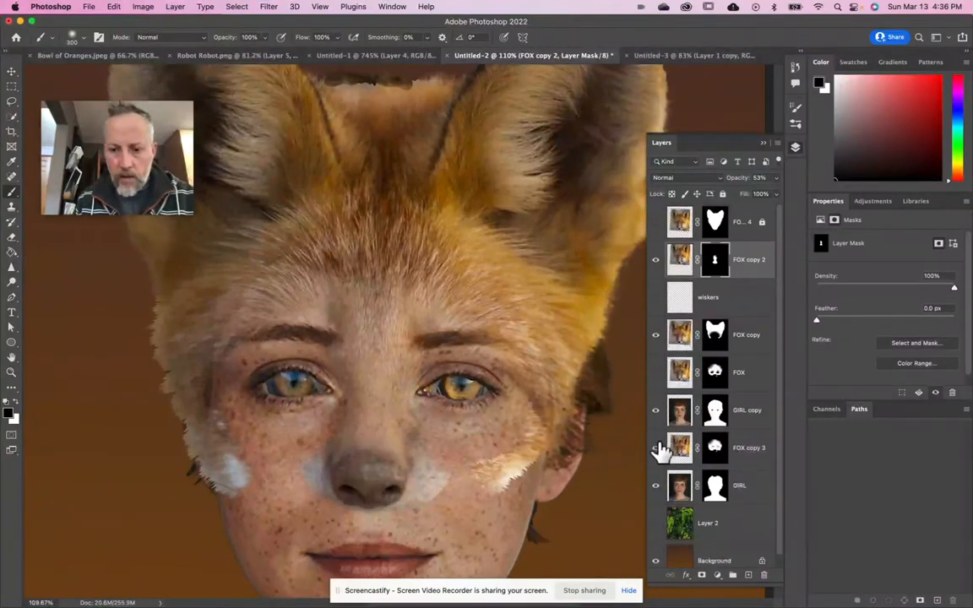
{"action": "left_click", "coordinate": [656, 373]}
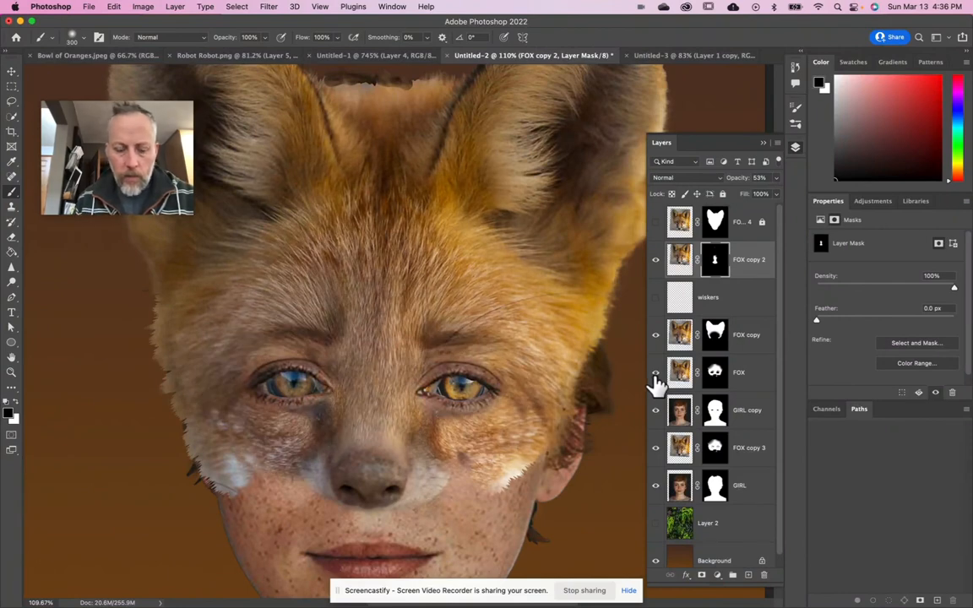
{"action": "key", "text": "super+0"}
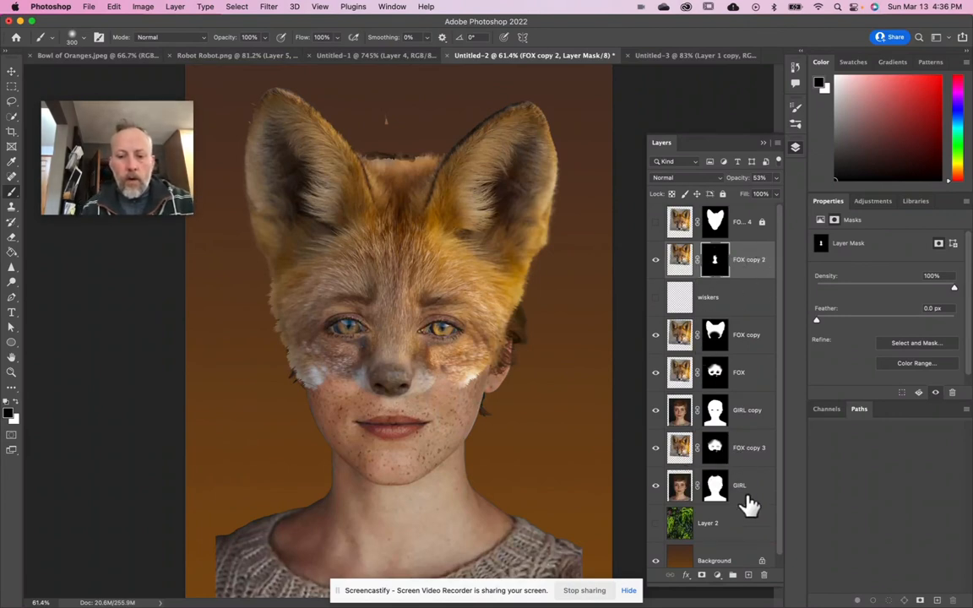
- Show the foliage on Layer 2 behind the girl and keep that layer's blending mode at Overlay
{"action": "left_click", "coordinate": [656, 528]}
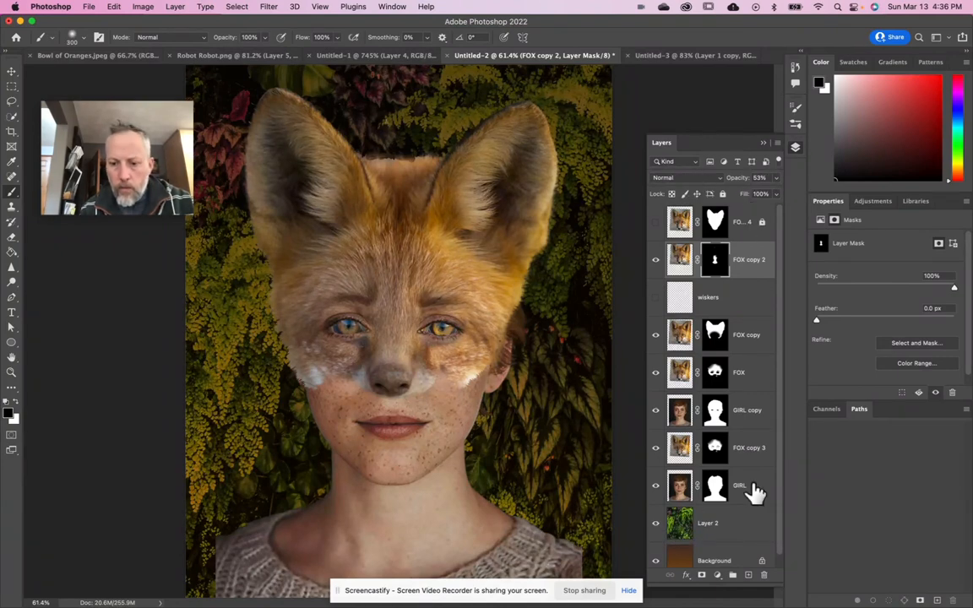
{"action": "left_click", "coordinate": [726, 521]}
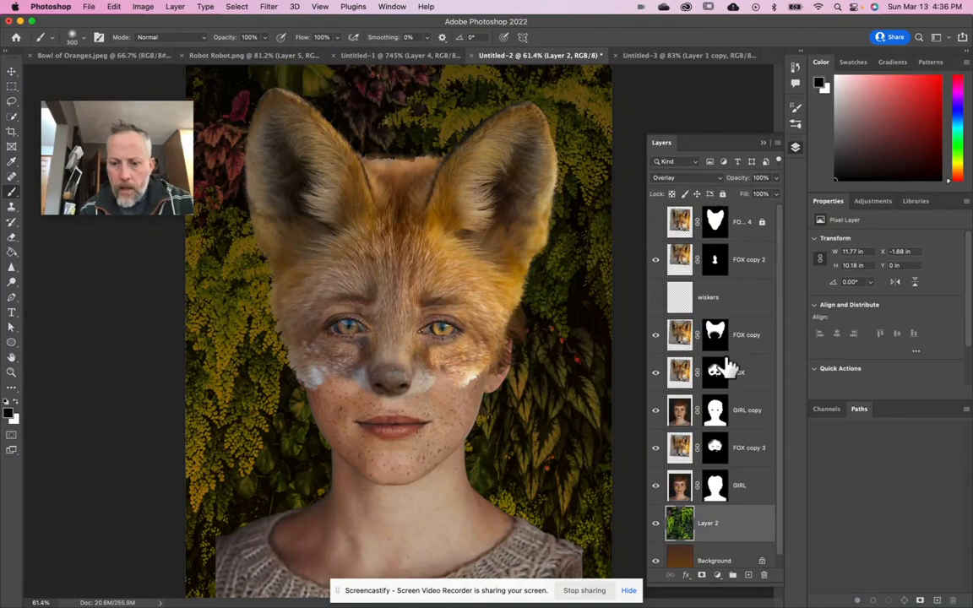
{"action": "left_click", "coordinate": [691, 179]}
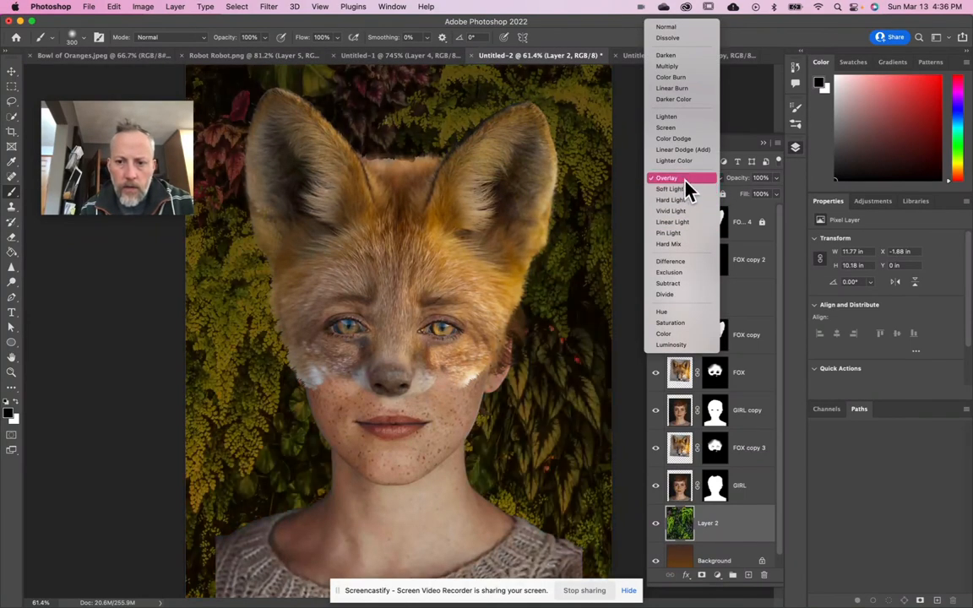
{"action": "left_click", "coordinate": [685, 180]}
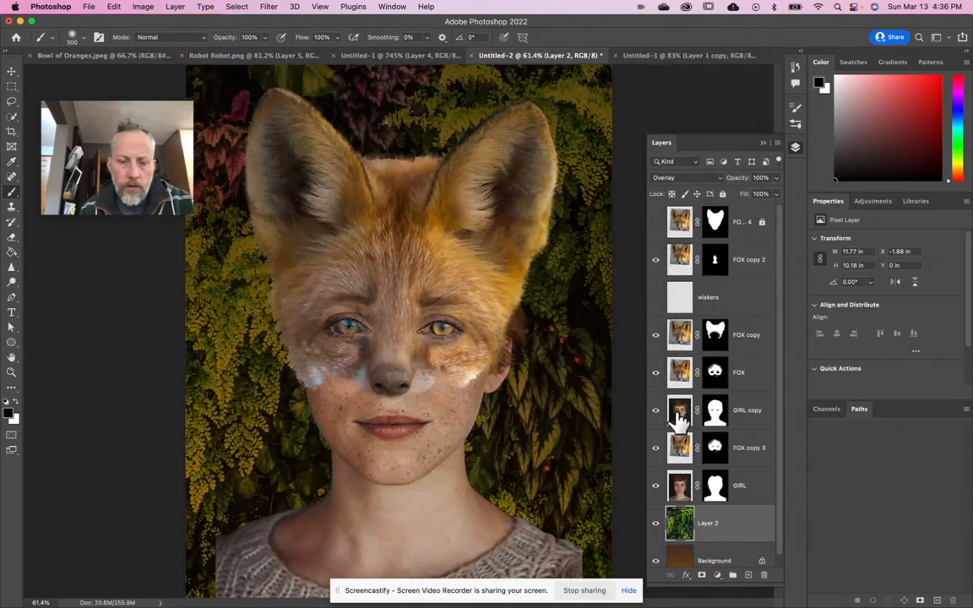